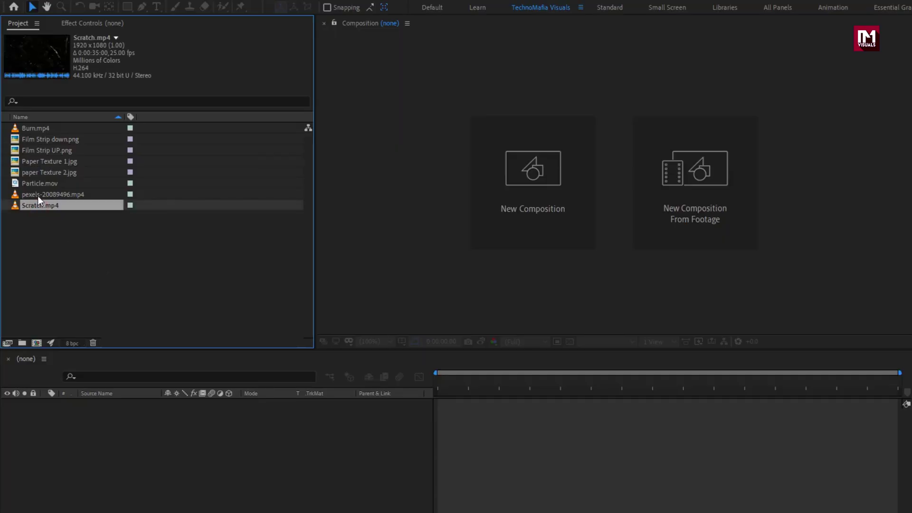
# Examine the imported project footage, from the pexels clip, particles and paper textures to the film strips and Burn.mp4
pyautogui.click(38, 195)
pyautogui.click(36, 186)
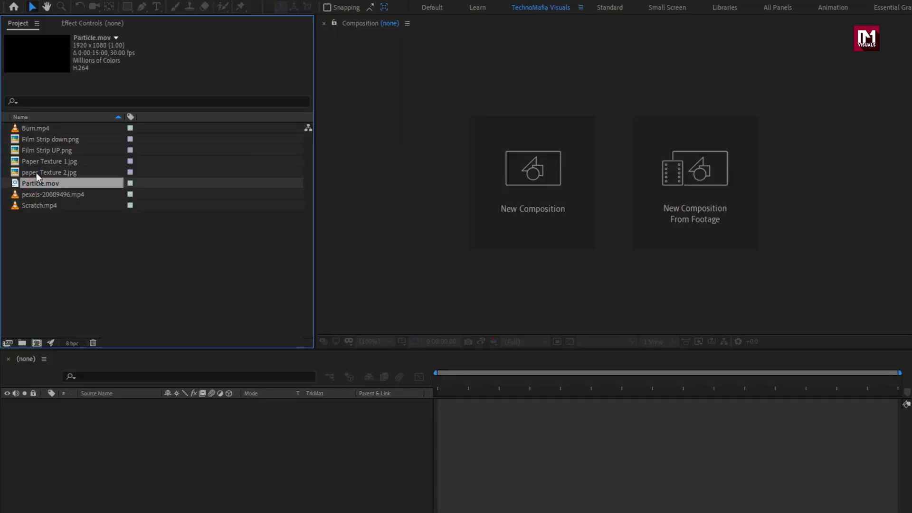
pyautogui.click(36, 172)
pyautogui.click(36, 162)
pyautogui.click(37, 151)
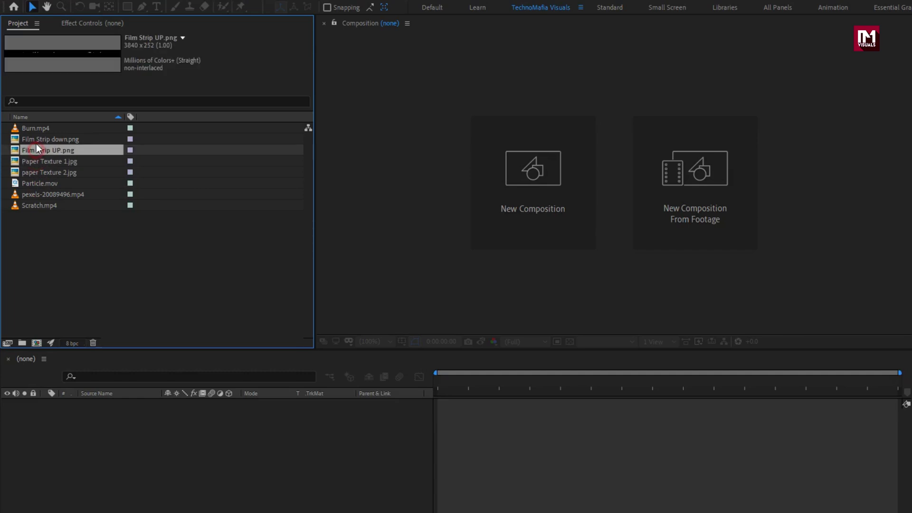
pyautogui.click(37, 140)
pyautogui.click(37, 132)
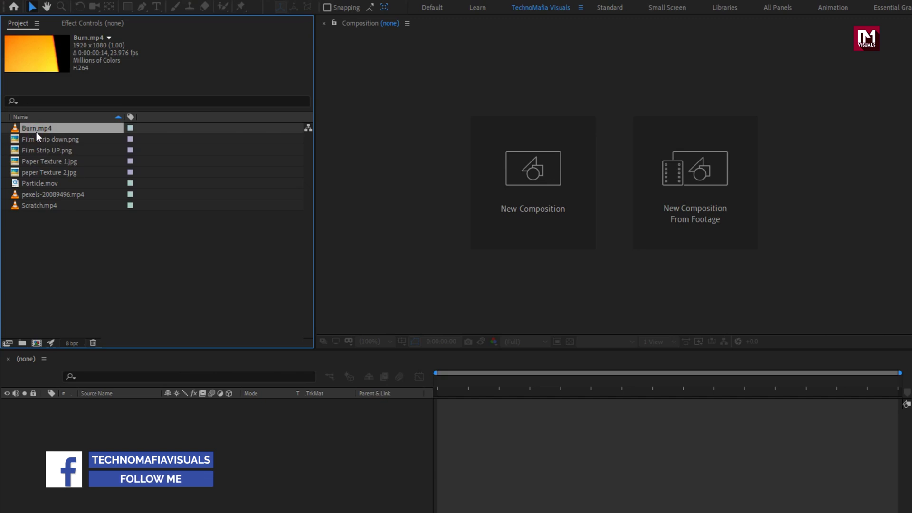
# Create a 1920 x 1080, 30 fps composition named Slide with a duration of 0:00:06:00
pyautogui.hotkey('ctrl', 'n')
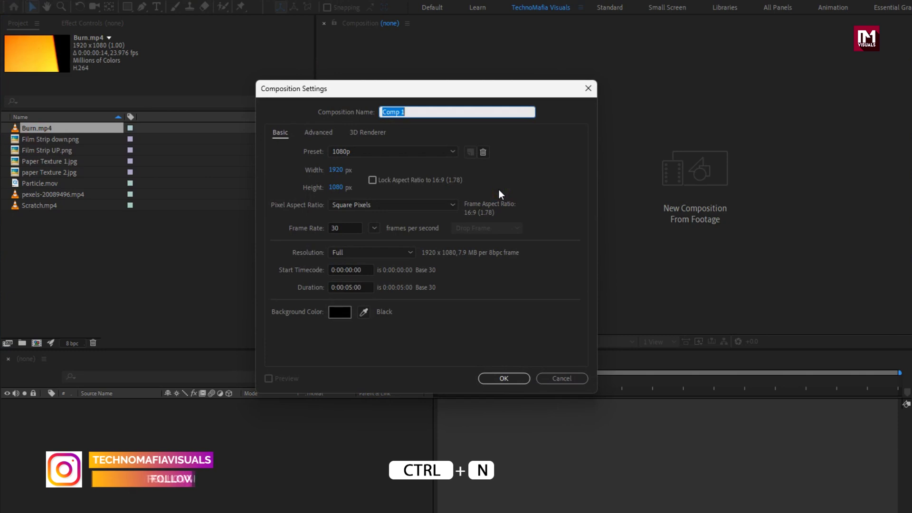
pyautogui.write('Slide')
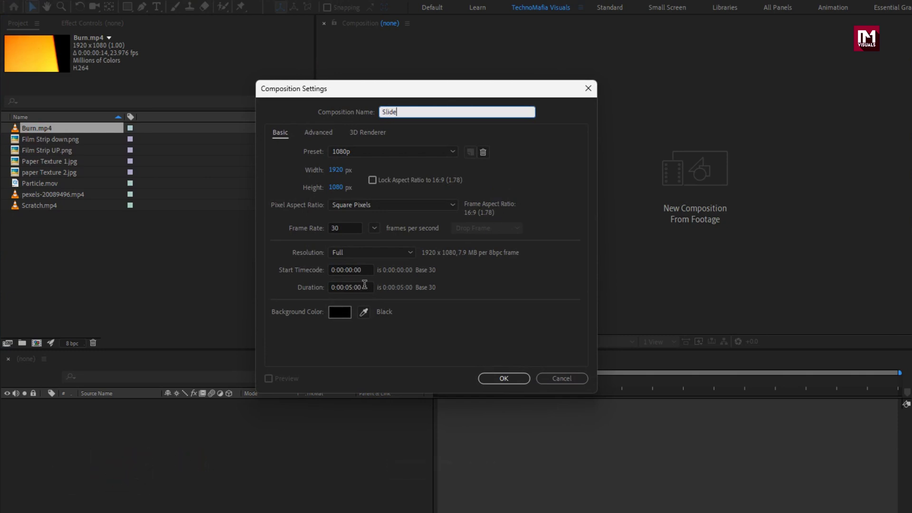
pyautogui.click(351, 287)
pyautogui.press('BackSpace')
pyautogui.write('6')
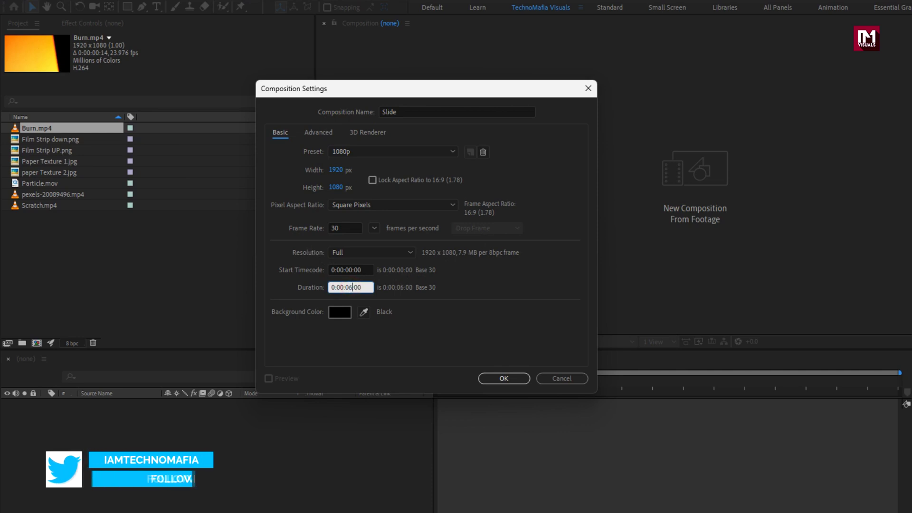
pyautogui.click(504, 380)
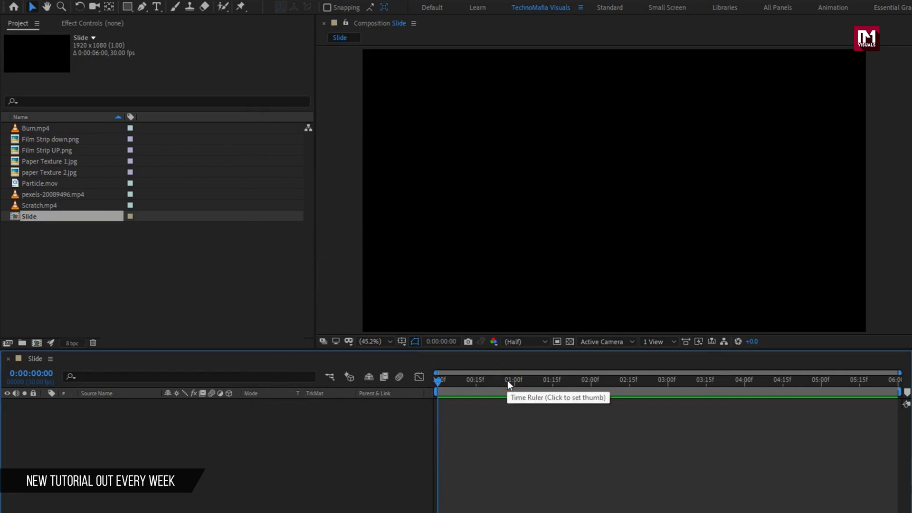
# Add pexels-20089496.mp4 to the Slide composition and set its scale to 50%
pyautogui.click(72, 196)
pyautogui.moveTo(71, 195); pyautogui.dragTo(175, 421)
pyautogui.press('s')
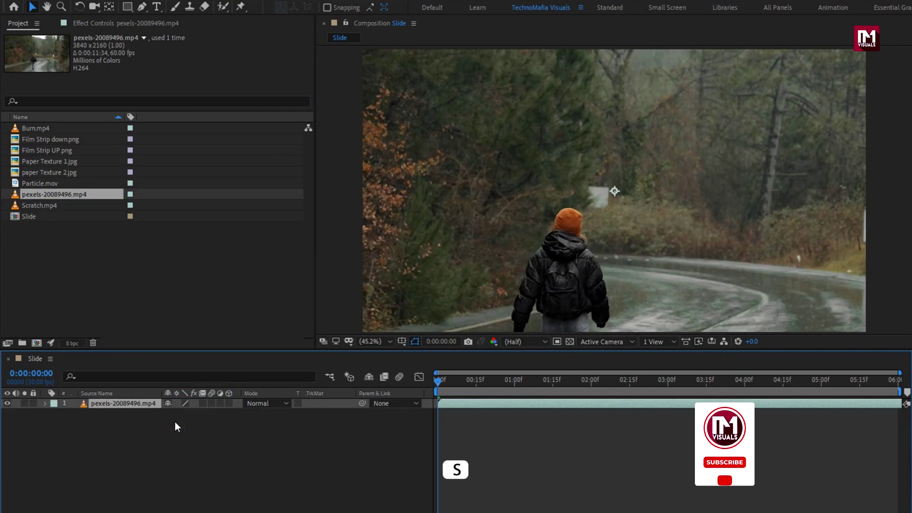
pyautogui.click(195, 413)
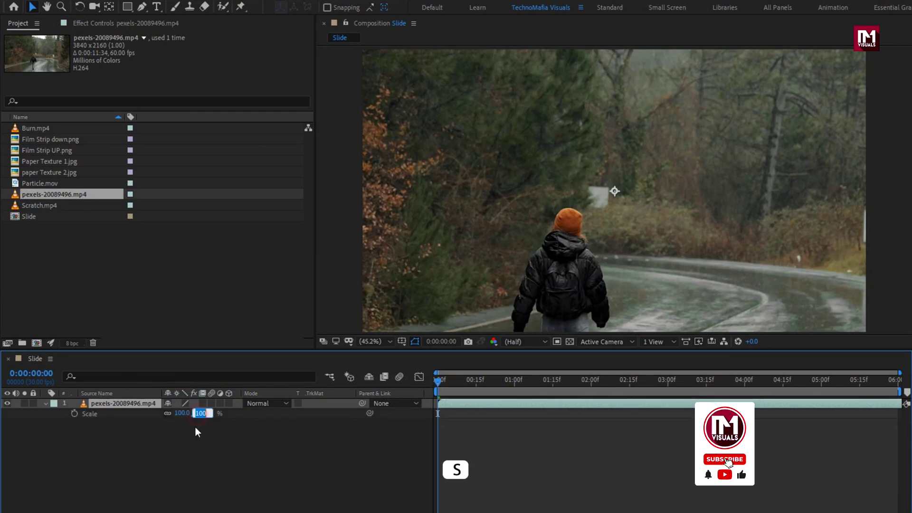
pyautogui.write('50')
pyautogui.press('Return')
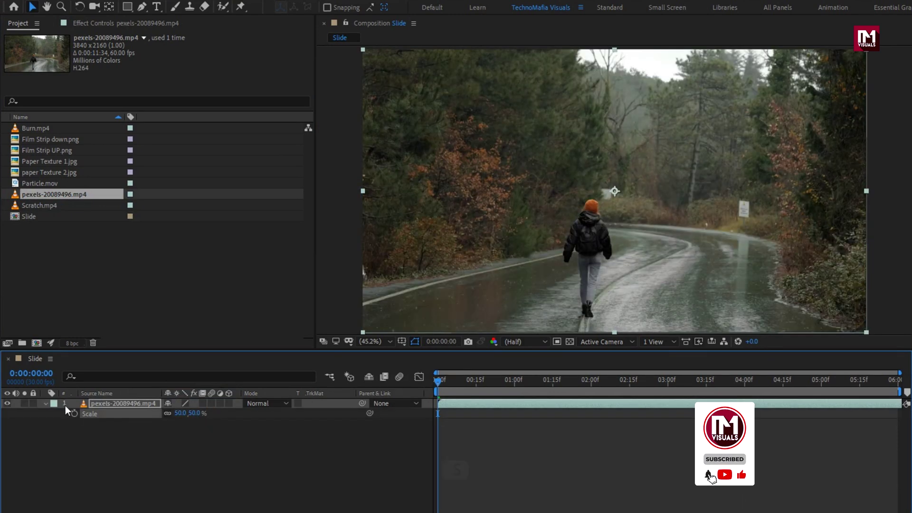
pyautogui.click(46, 402)
# Pre-compose the pexels clip layer as Media, moving all attributes into the new composition
pyautogui.click(112, 402)
pyautogui.rightClick(112, 403)
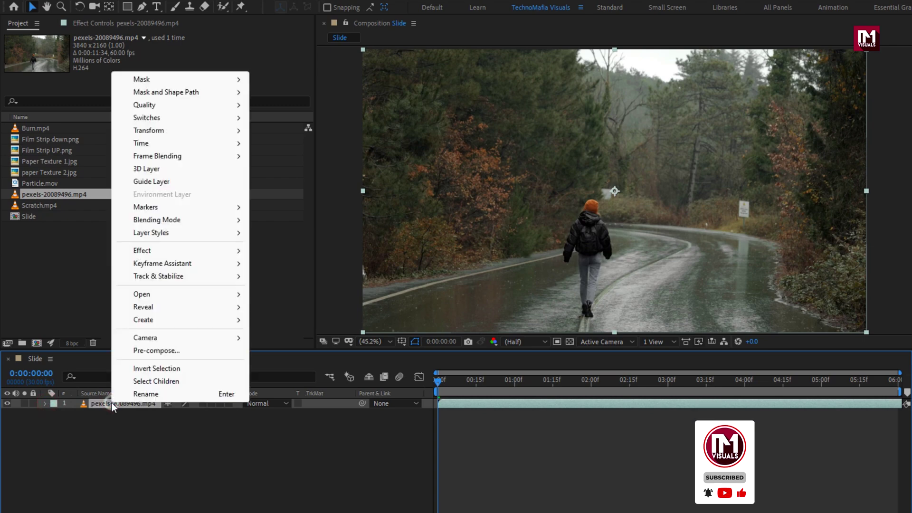
pyautogui.click(138, 351)
pyautogui.write('Media')
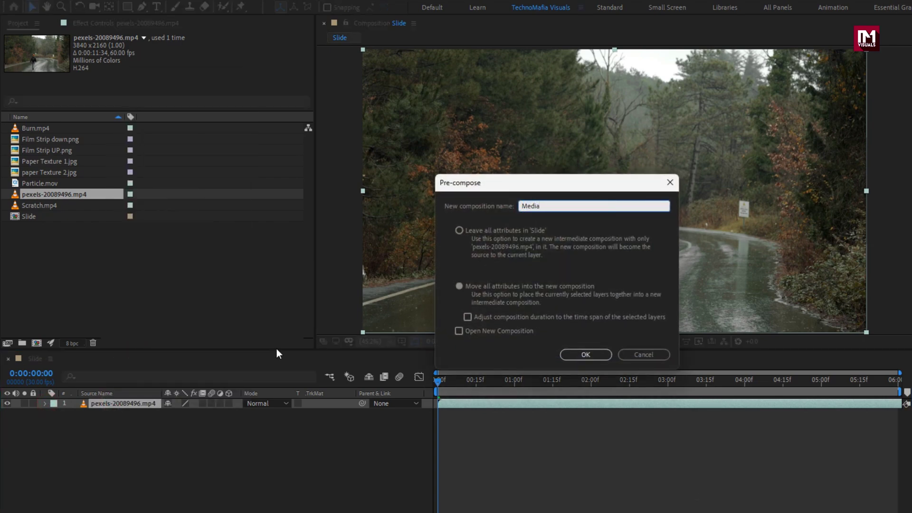
pyautogui.click(579, 355)
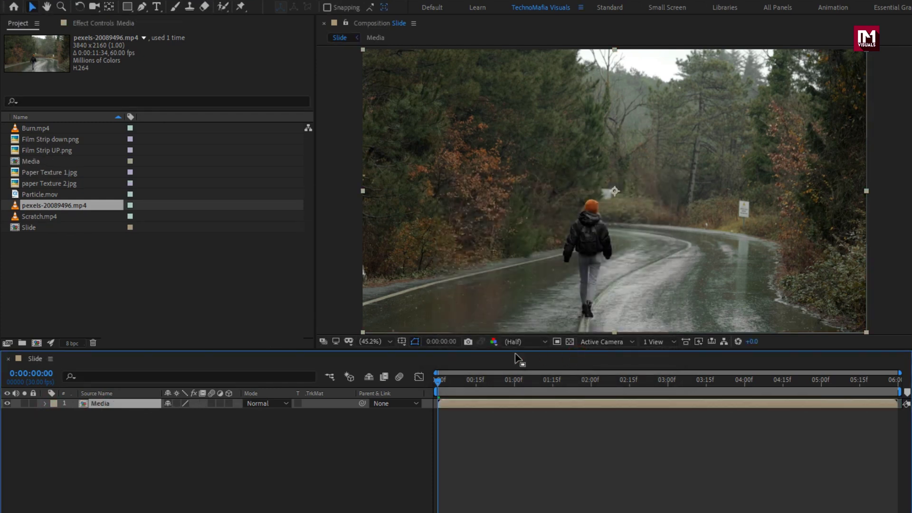
# Place Paper Texture 1.jpg above the Media layer and scale it to 151% to cover the frame
pyautogui.moveTo(36, 174); pyautogui.dragTo(124, 403)
pyautogui.press('s')
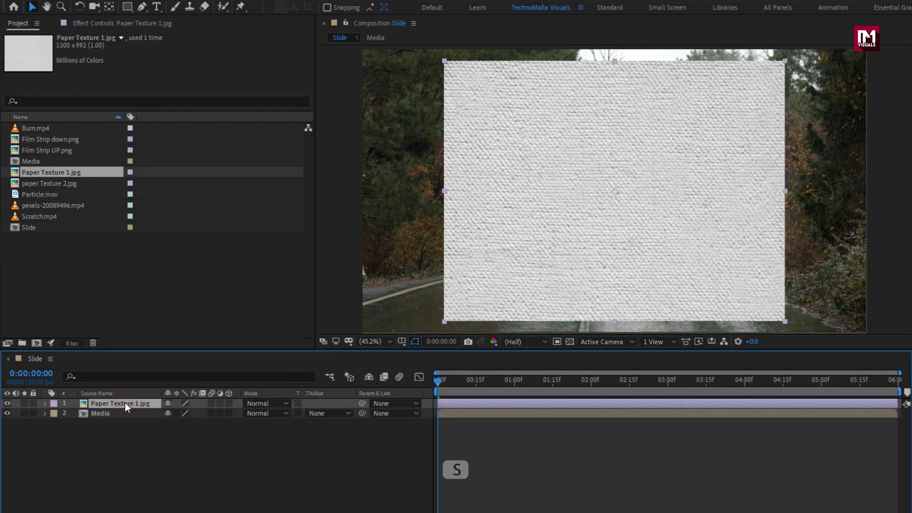
pyautogui.moveTo(194, 415); pyautogui.dragTo(222, 417)
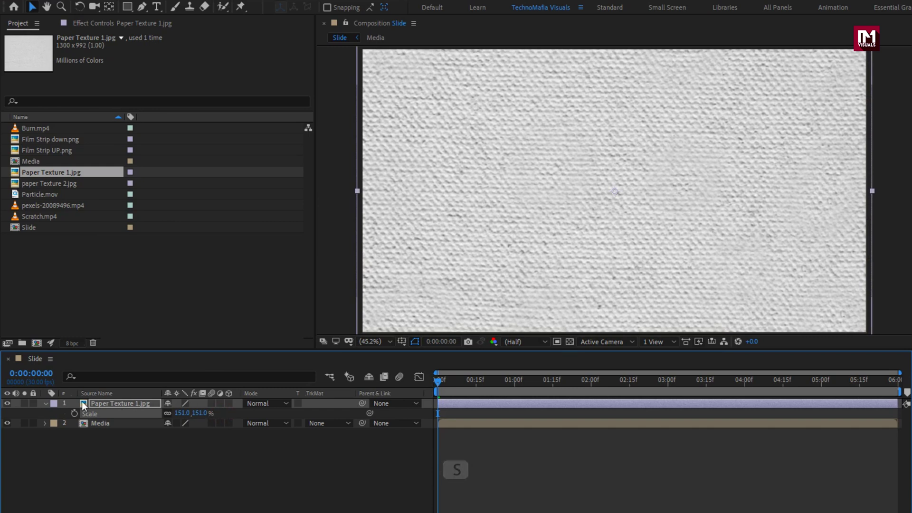
# Set the Paper Texture 1 layer's opacity to 15% and its blending mode to Soft Light
pyautogui.click(104, 402)
pyautogui.press('t')
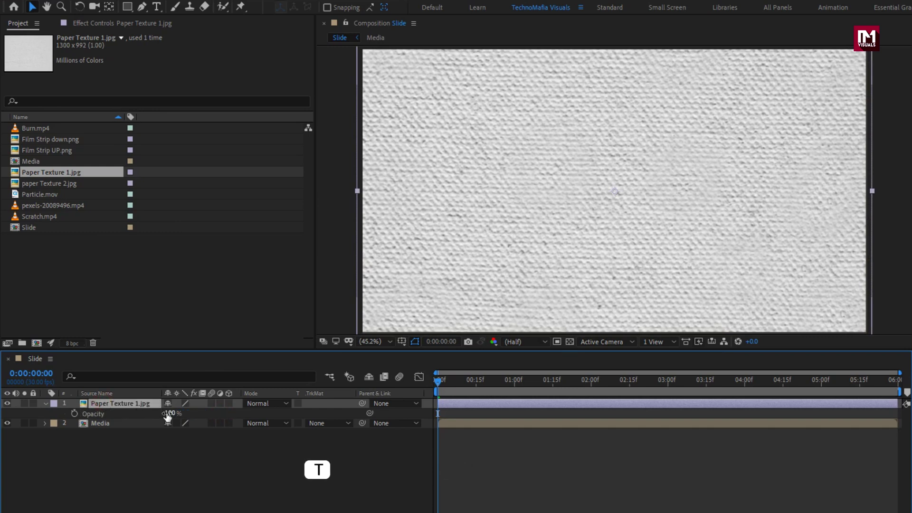
pyautogui.click(171, 413)
pyautogui.write('15')
pyautogui.press('Return')
pyautogui.click(253, 403)
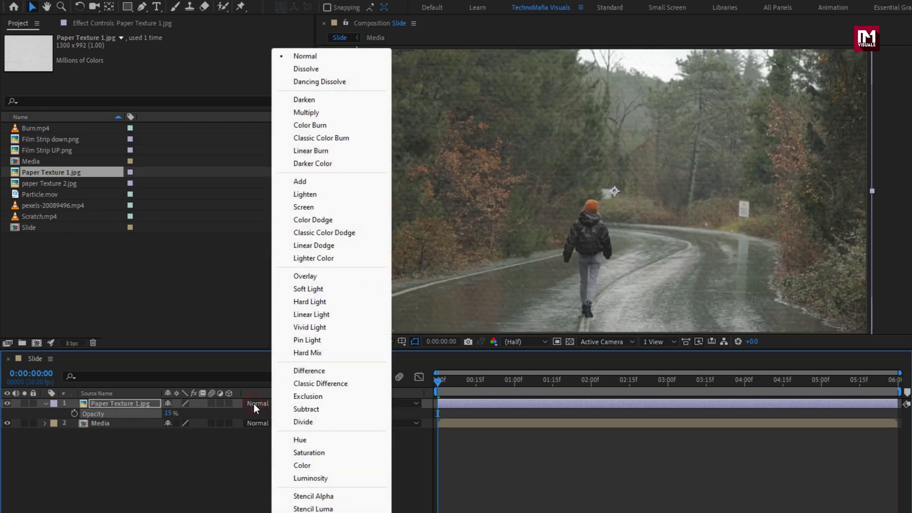
pyautogui.click(330, 290)
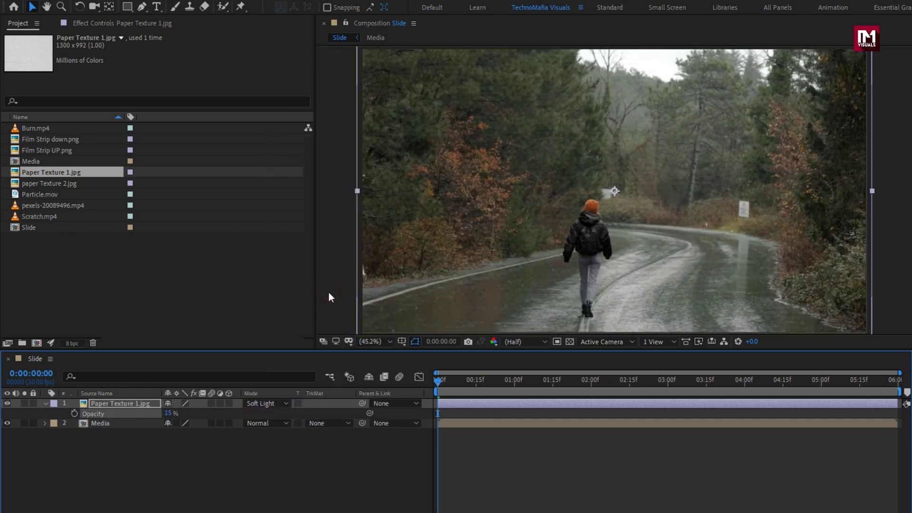
pyautogui.click(45, 402)
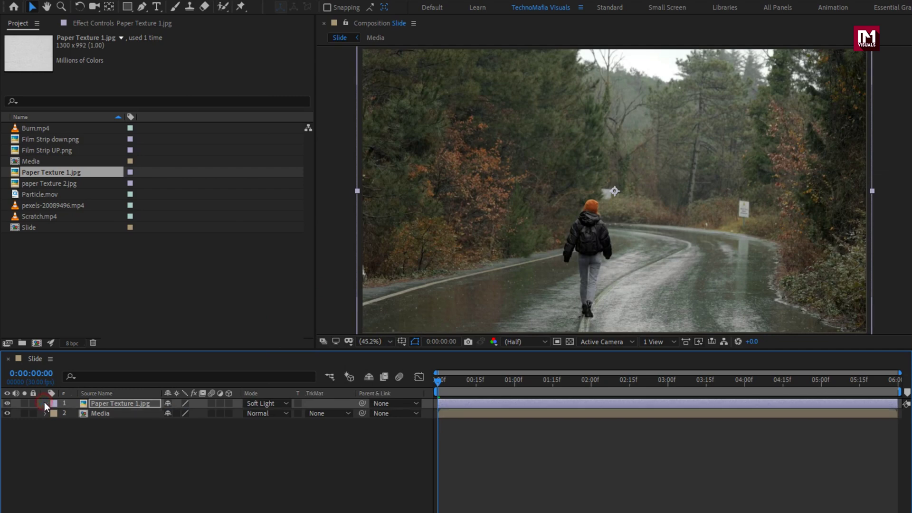
# Place paper Texture 2.jpg at the top of the layer stack and apply the Tint effect to it
pyautogui.moveTo(48, 182); pyautogui.dragTo(145, 401)
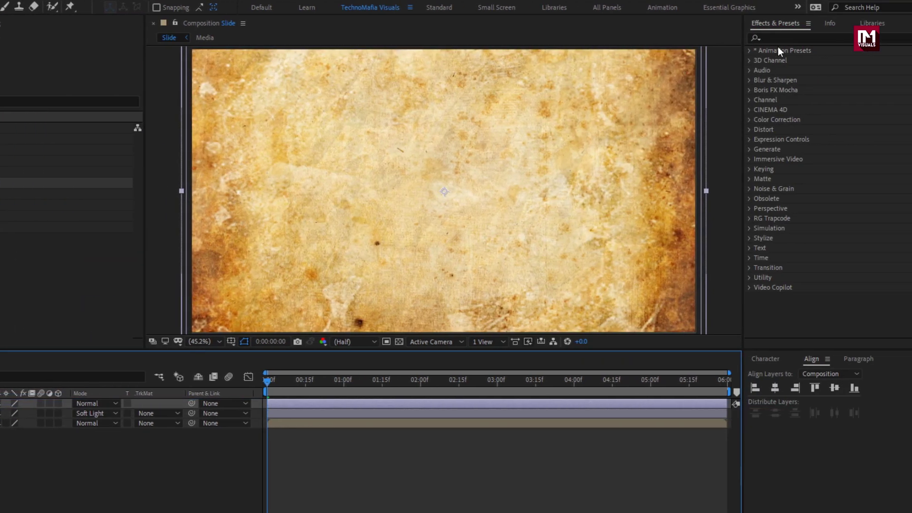
pyautogui.click(779, 38)
pyautogui.write('tint')
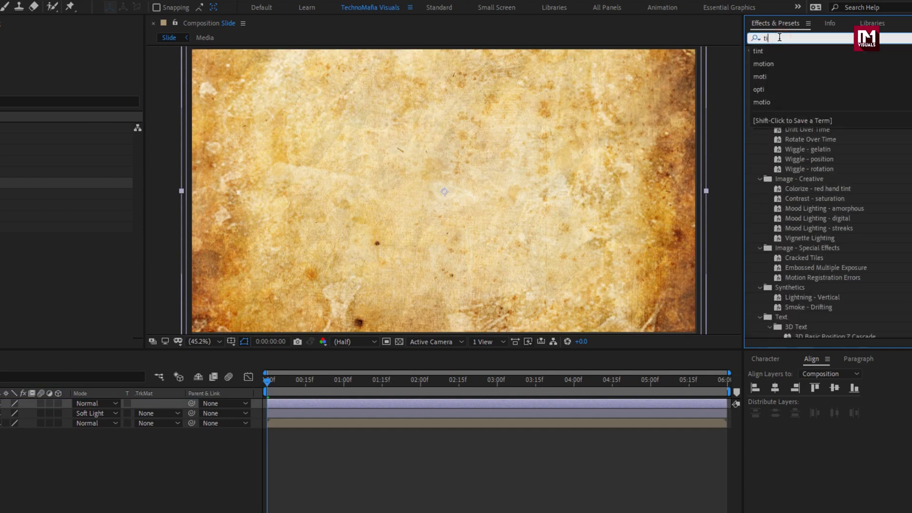
pyautogui.doubleClick(789, 91)
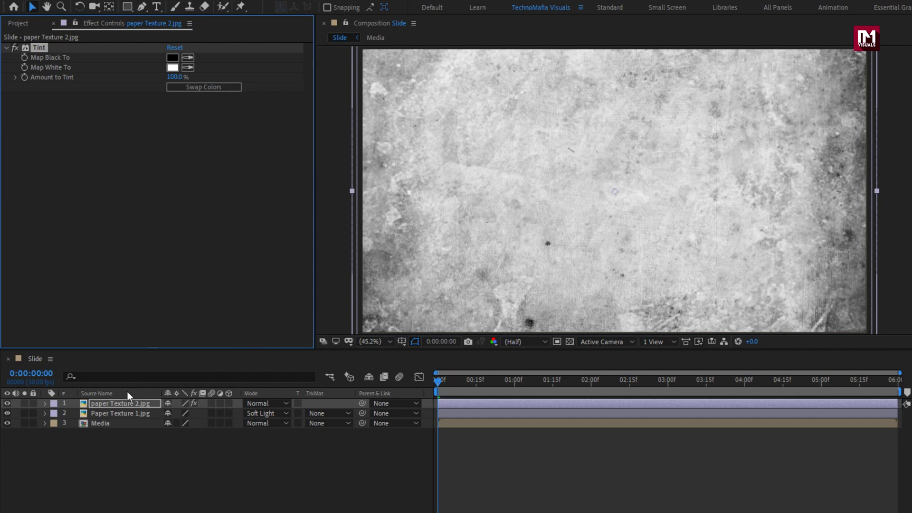
# Set the paper Texture 2 layer's opacity to 15% and its blending mode to Overlay
pyautogui.click(123, 404)
pyautogui.press('t')
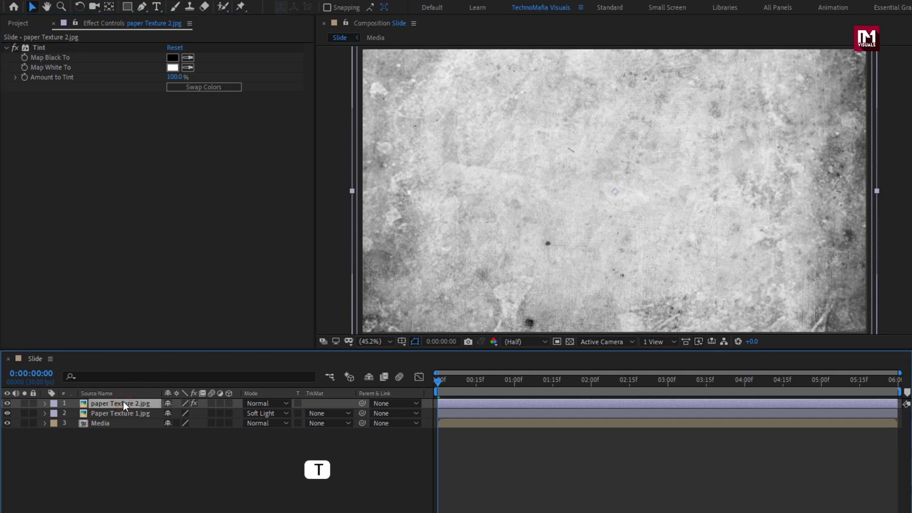
pyautogui.click(170, 413)
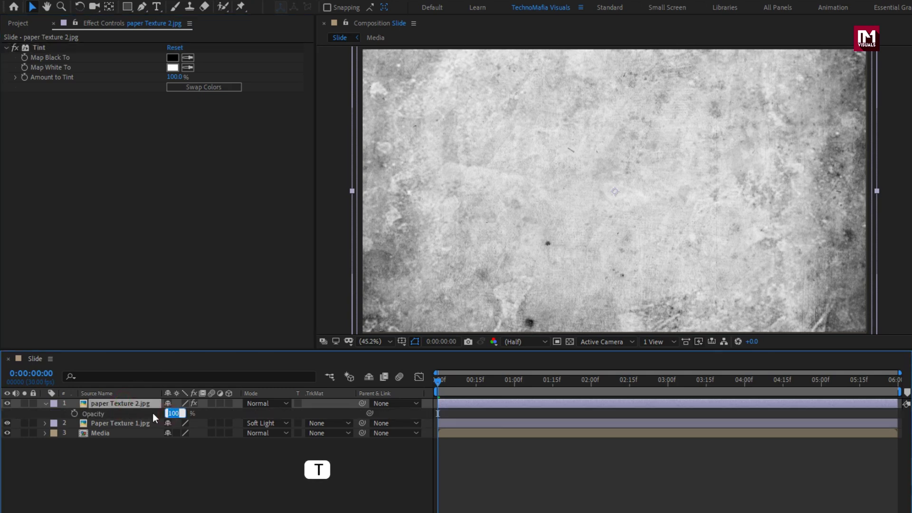
pyautogui.write('15')
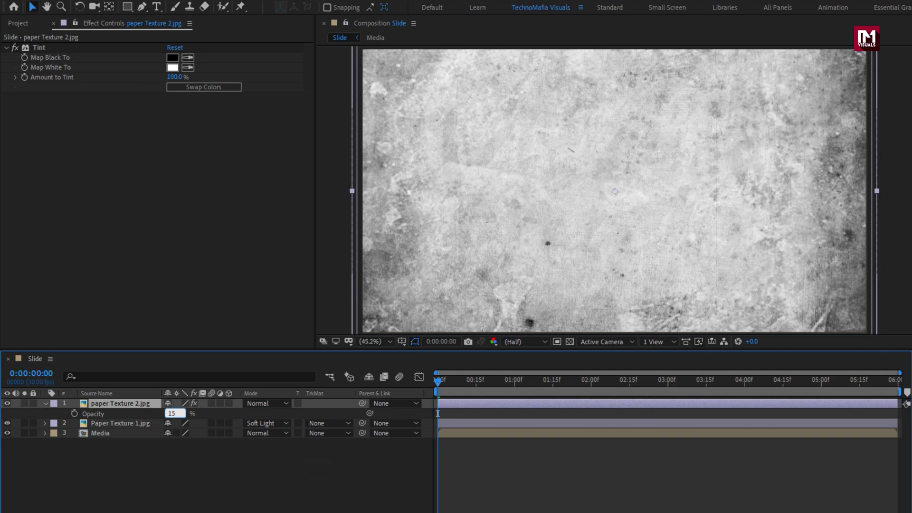
pyautogui.press('Return')
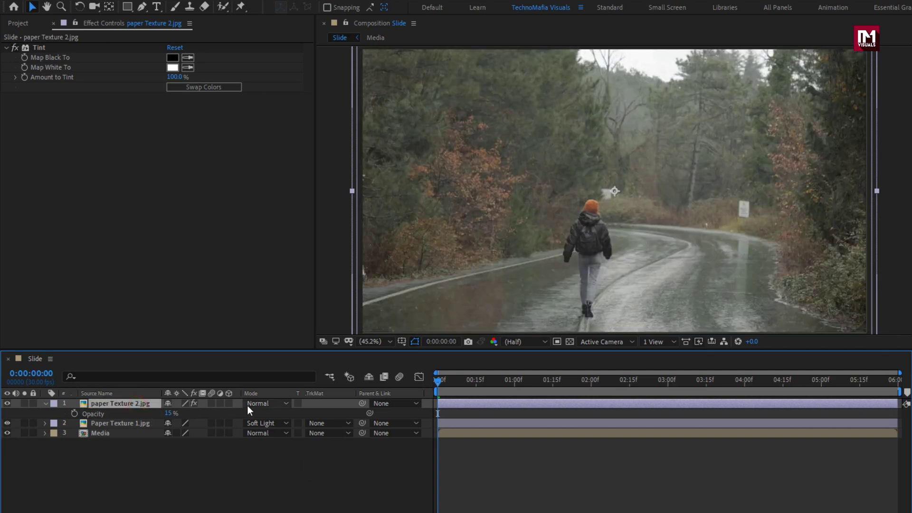
pyautogui.click(247, 406)
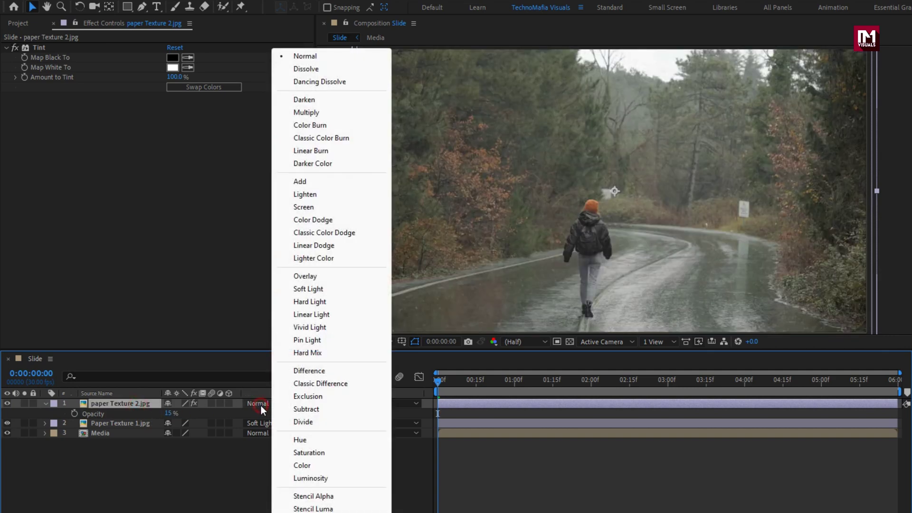
pyautogui.click(314, 276)
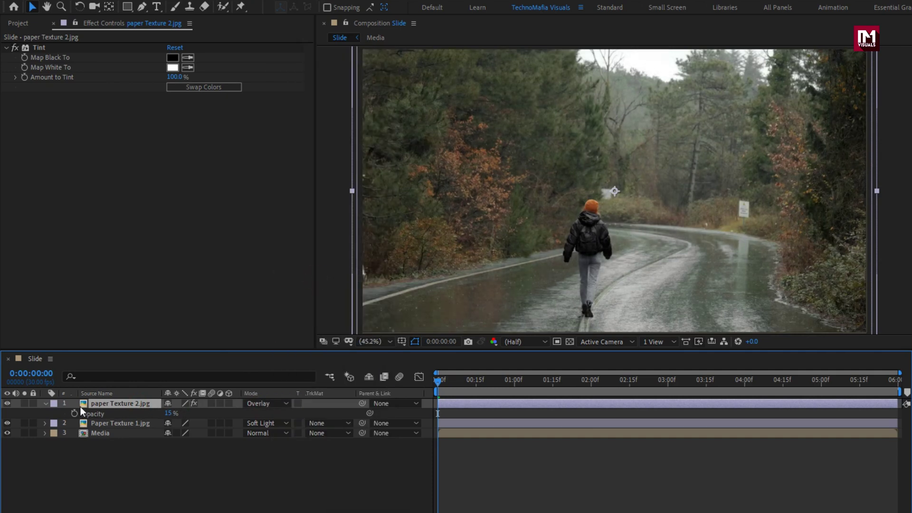
pyautogui.click(45, 403)
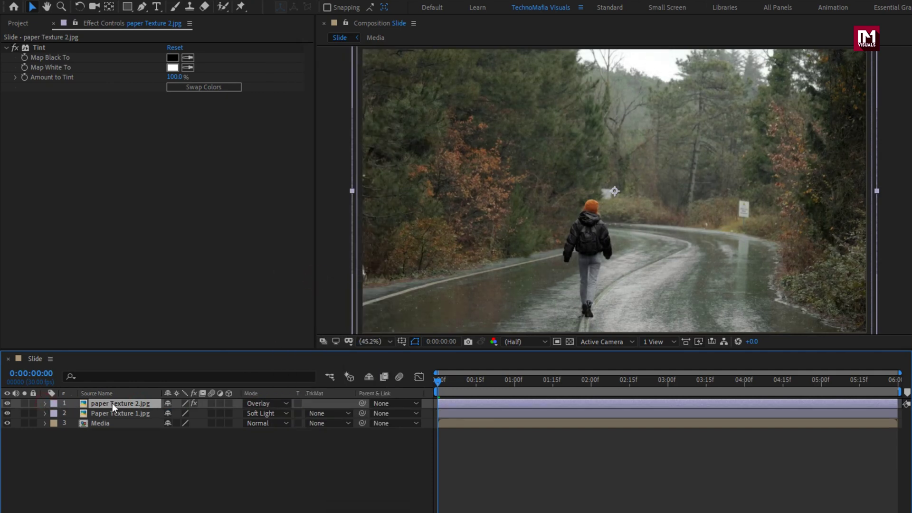
# Create a new adjustment layer above all layers in the Slide composition
pyautogui.click(128, 451)
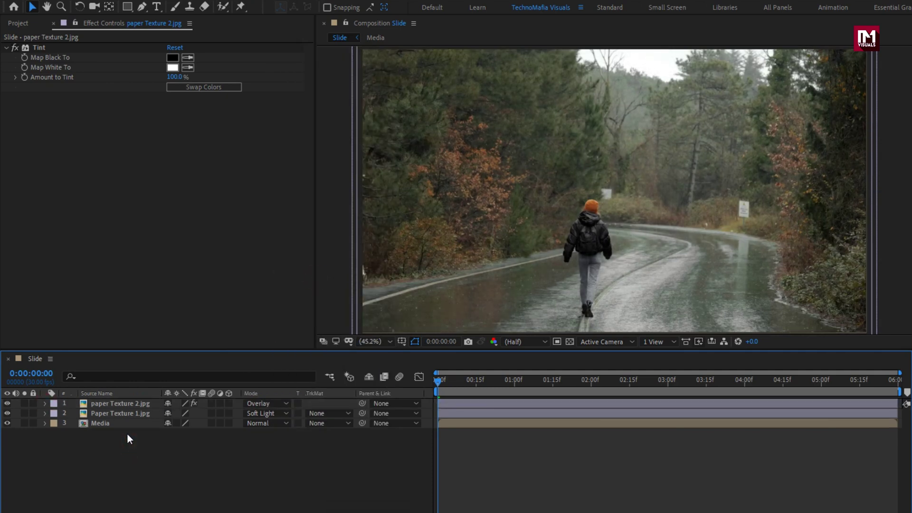
pyautogui.rightClick(128, 434)
pyautogui.moveTo(196, 439)
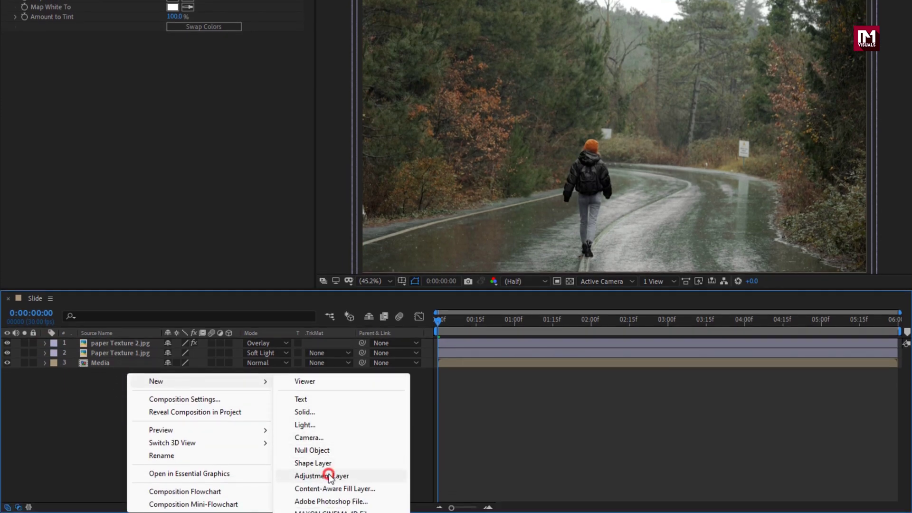
pyautogui.click(332, 474)
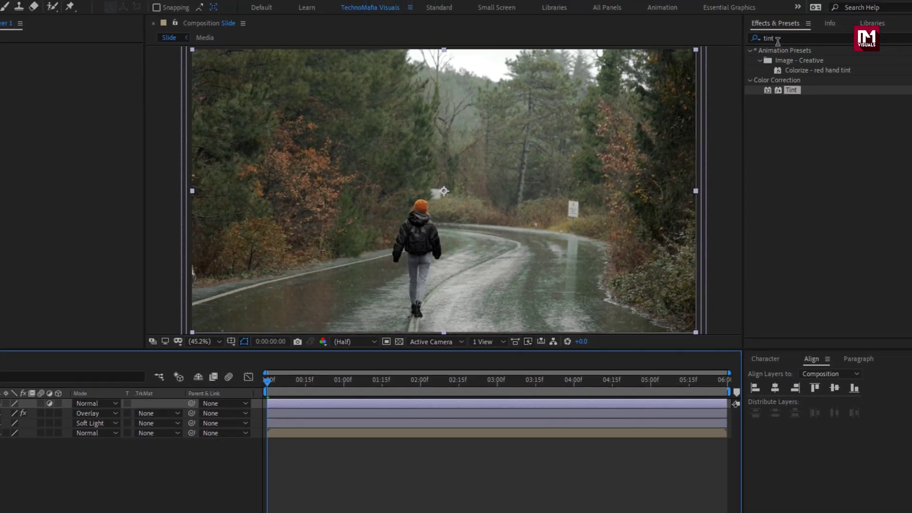
# Apply the Sharpen effect to the adjustment layer and set its Sharpen Amount to 30
pyautogui.click(745, 39)
pyautogui.write('s')
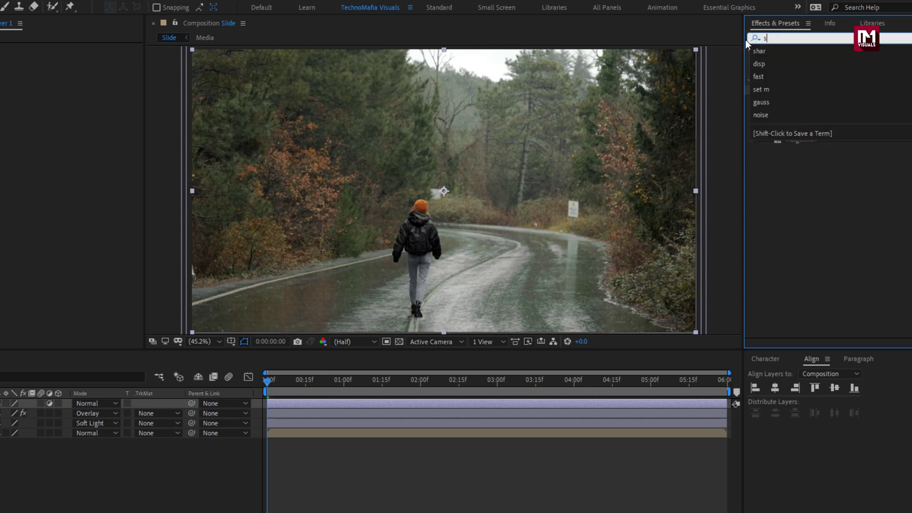
pyautogui.write('har')
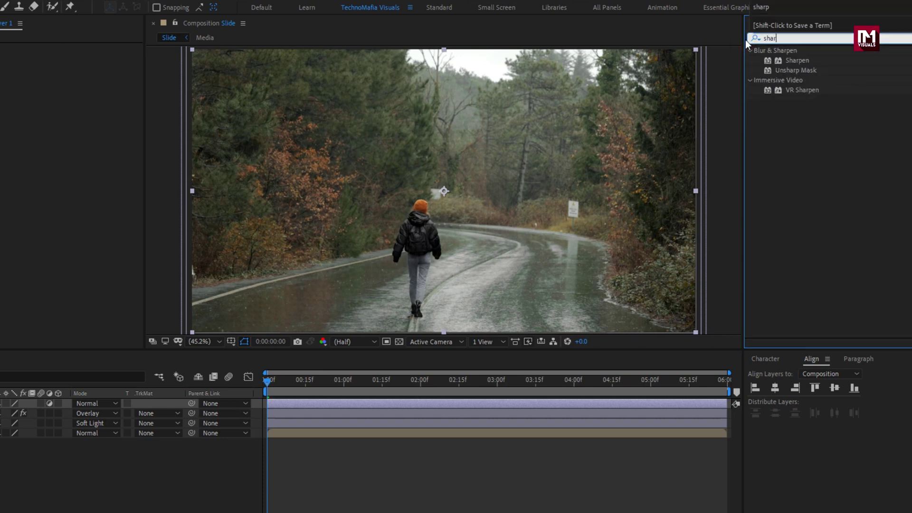
pyautogui.write('pen')
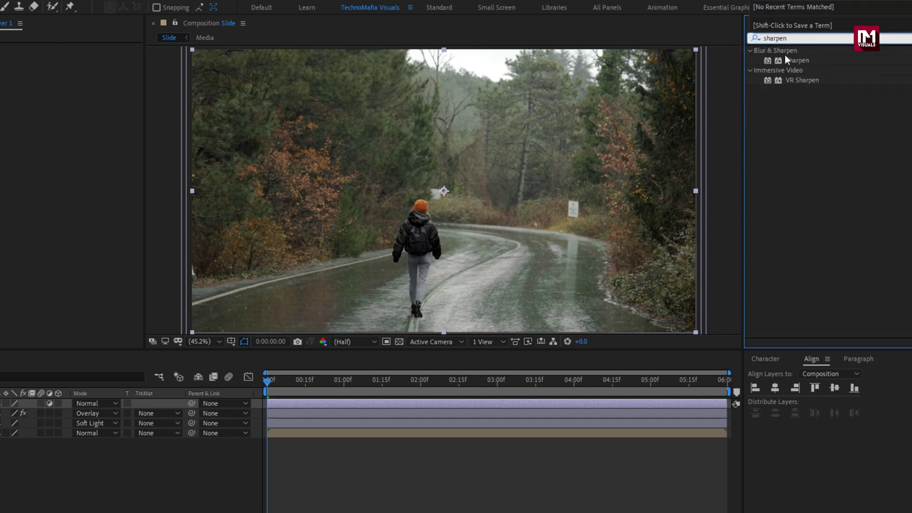
pyautogui.doubleClick(798, 61)
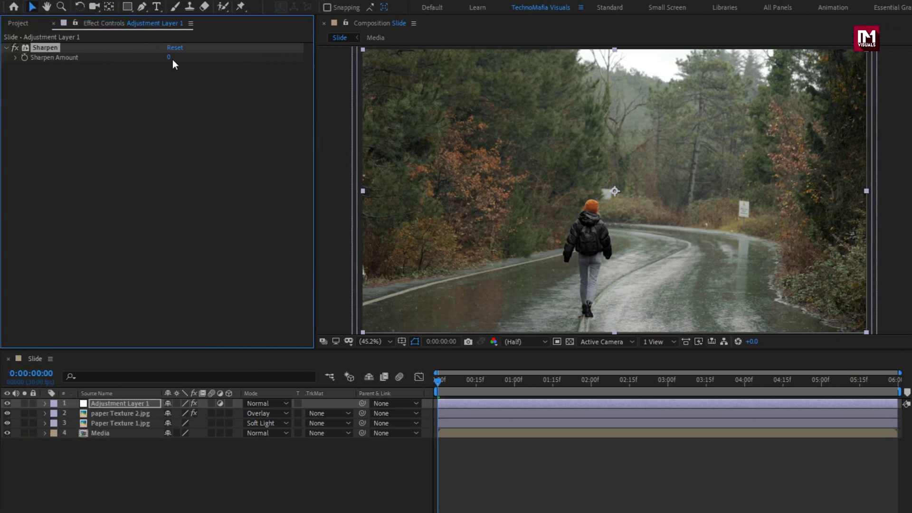
pyautogui.click(169, 57)
pyautogui.write('30')
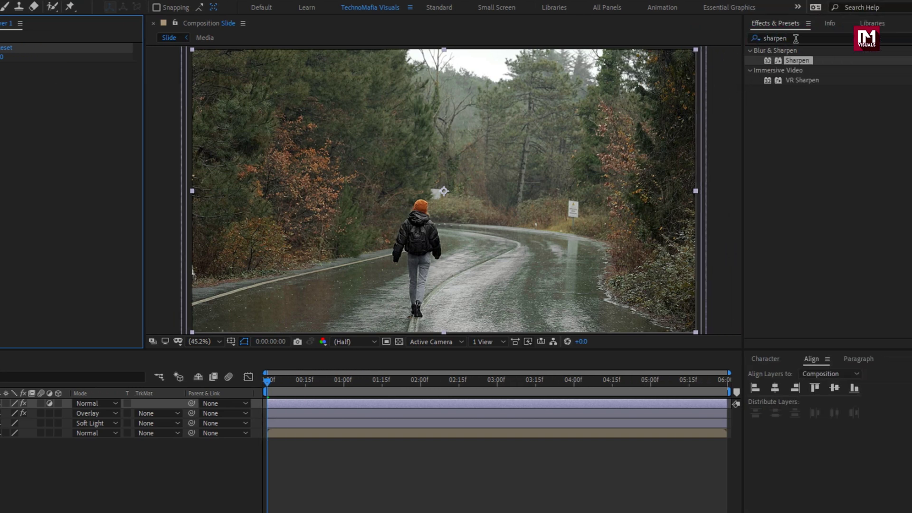
# Add the Tint effect to the adjustment layer with Amount to Tint set to 30%
pyautogui.click(795, 38)
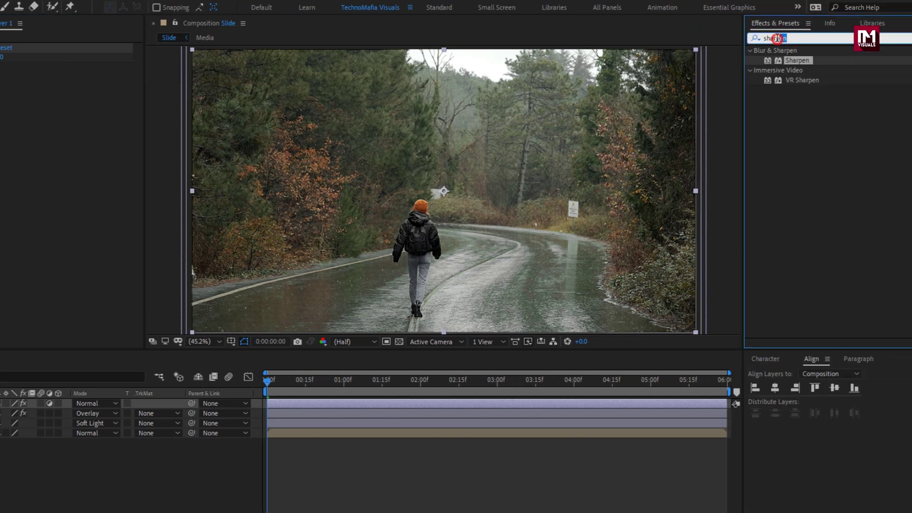
pyautogui.write('tint')
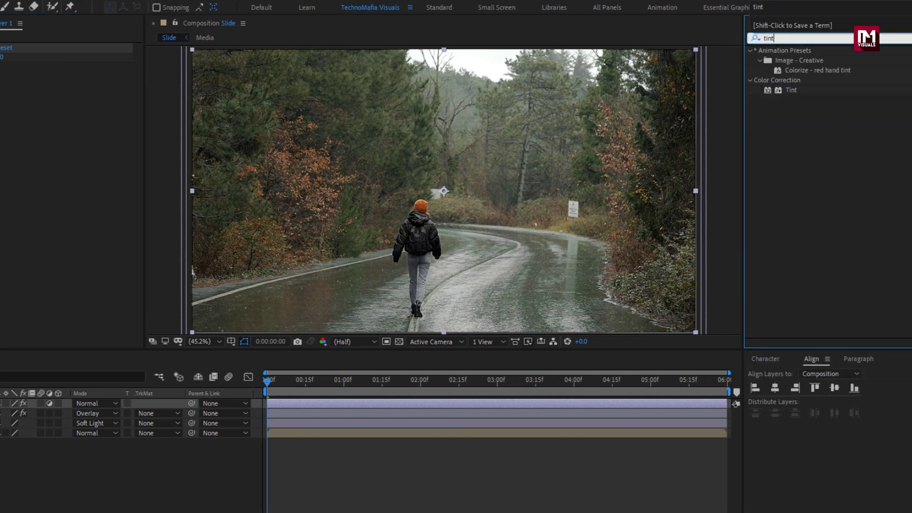
pyautogui.doubleClick(789, 90)
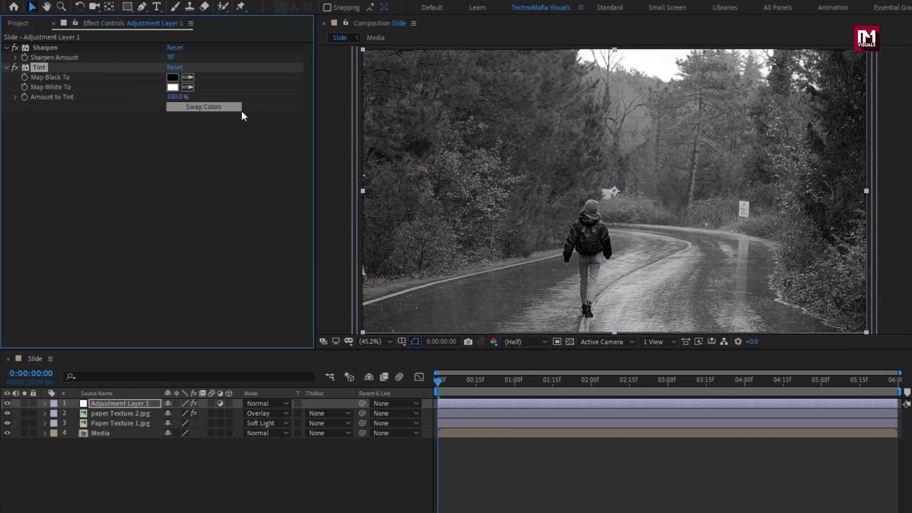
pyautogui.click(176, 97)
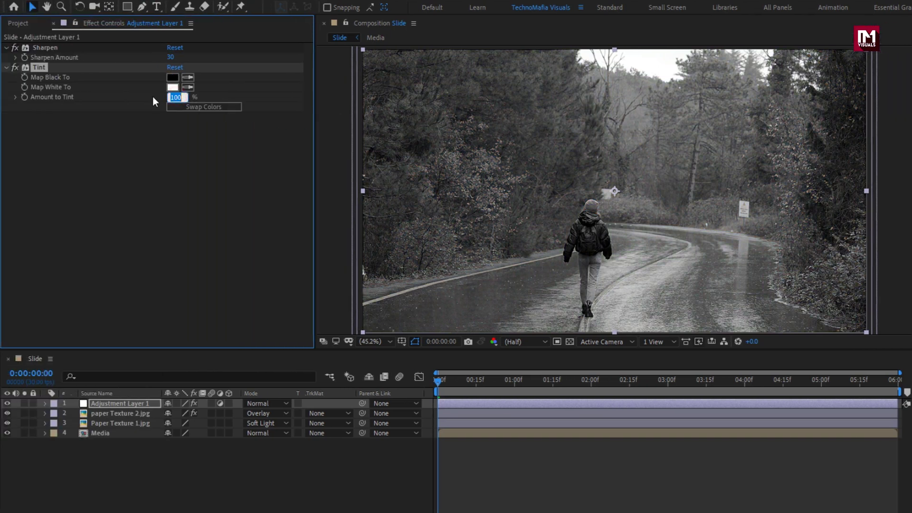
pyautogui.write('30')
pyautogui.press('Return')
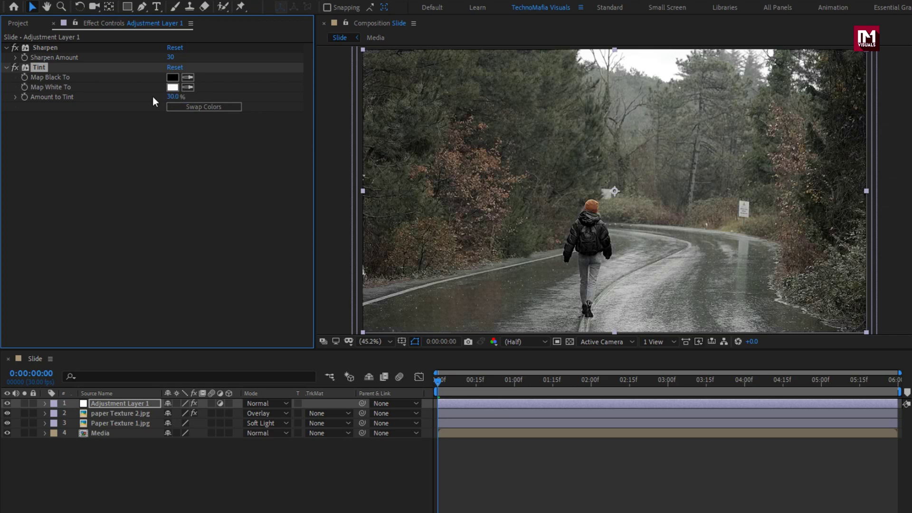
# Create a black 1920 x 1080 px solid layer named Noise above all layers in the Slide composition
pyautogui.rightClick(210, 445)
pyautogui.moveTo(243, 312)
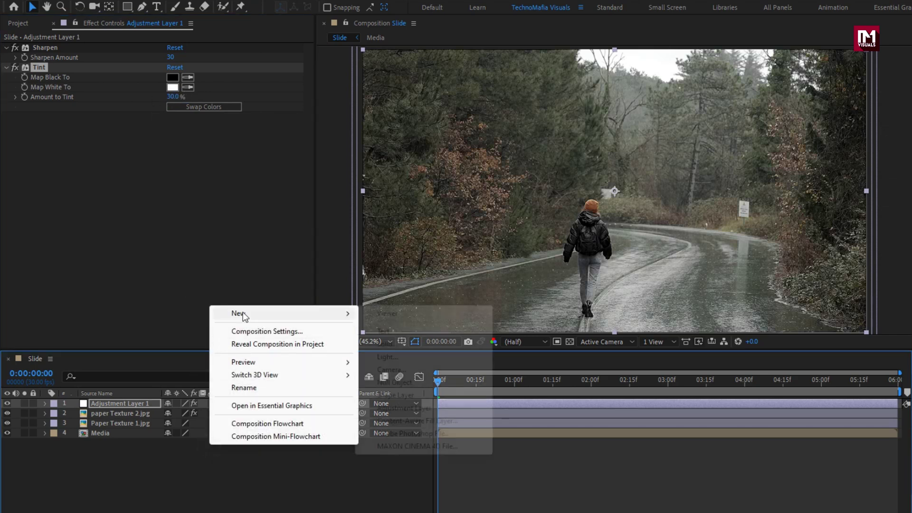
pyautogui.click(406, 344)
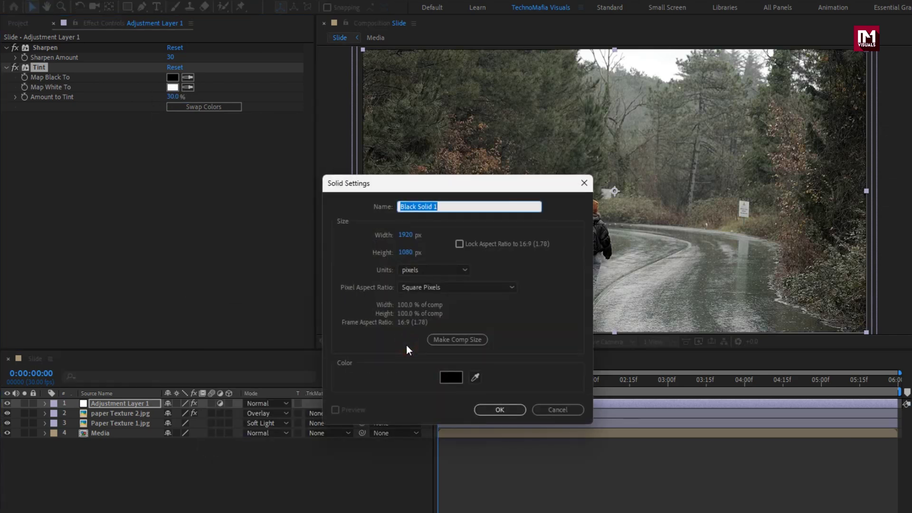
pyautogui.write('Noise')
pyautogui.click(499, 407)
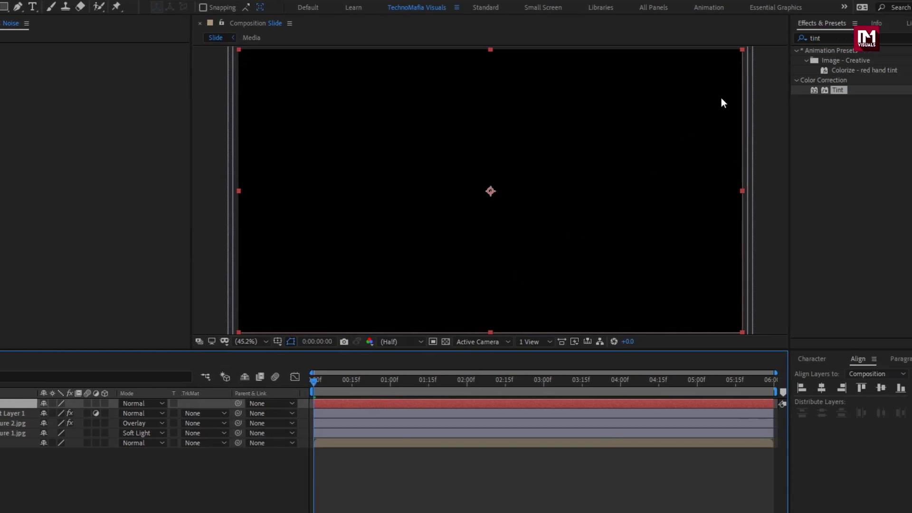
# Apply the Fractal Noise effect to the Noise solid
pyautogui.click(763, 38)
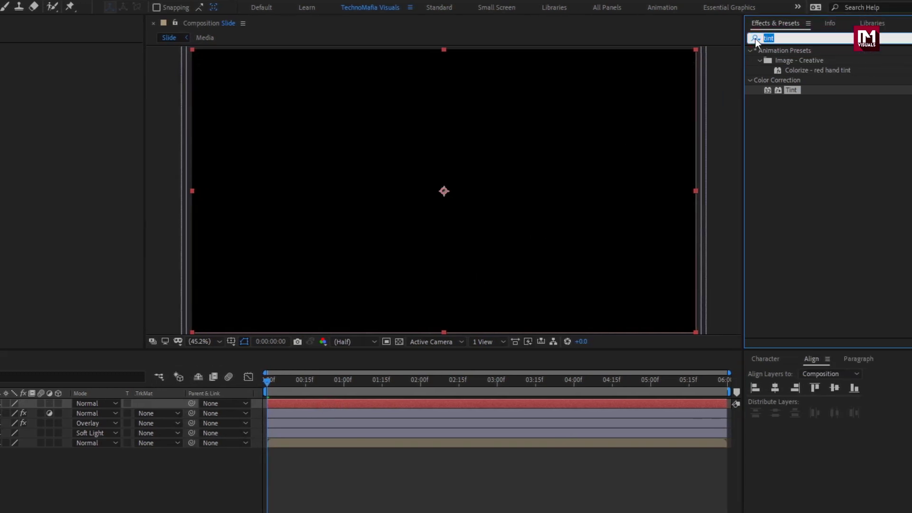
pyautogui.write('frac')
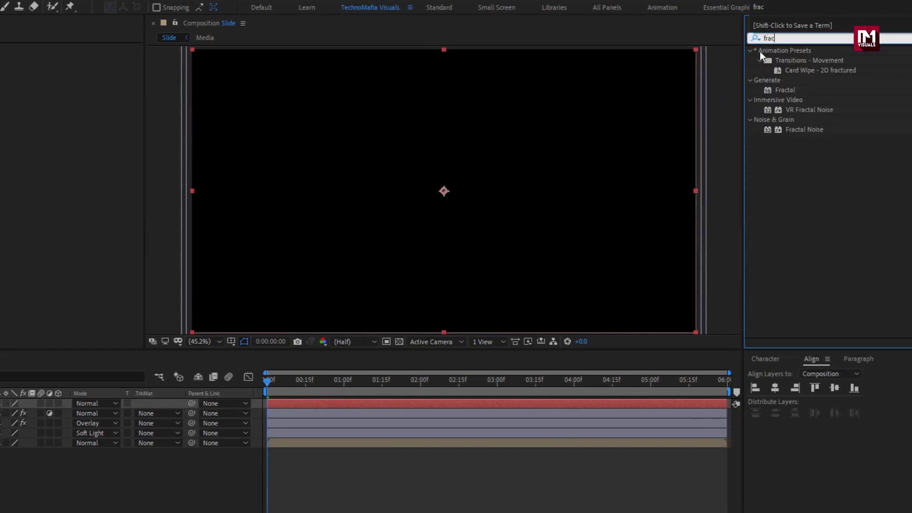
pyautogui.moveTo(797, 132); pyautogui.dragTo(508, 181)
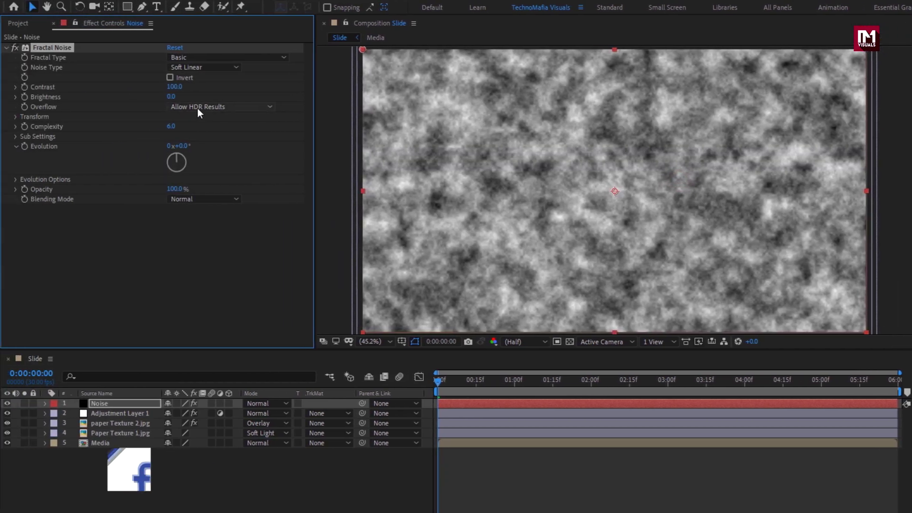
# Set the Fractal Noise contrast to 450 and brightness to -220
pyautogui.click(7, 87)
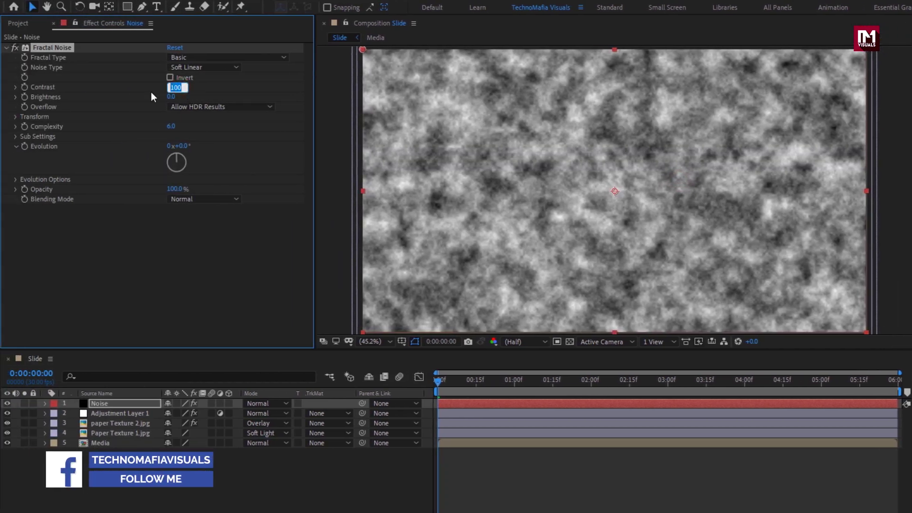
pyautogui.write('450')
pyautogui.press('Return')
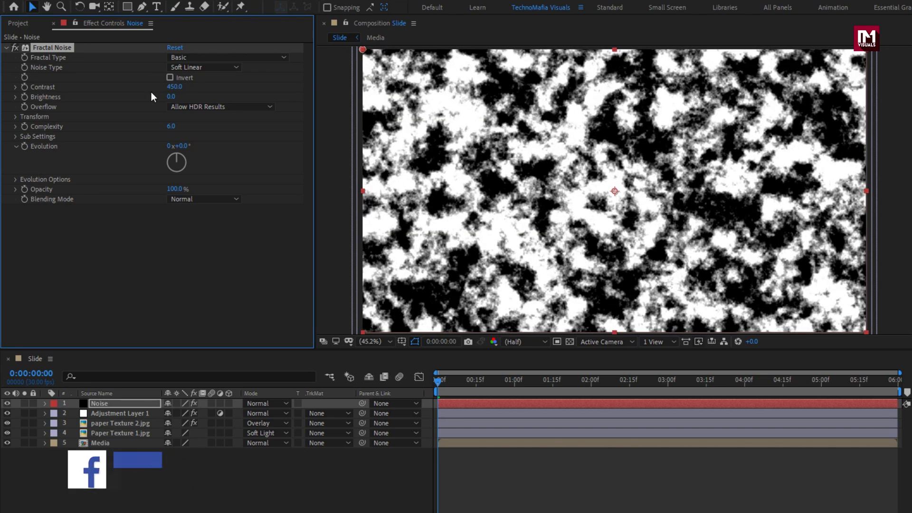
pyautogui.click(168, 97)
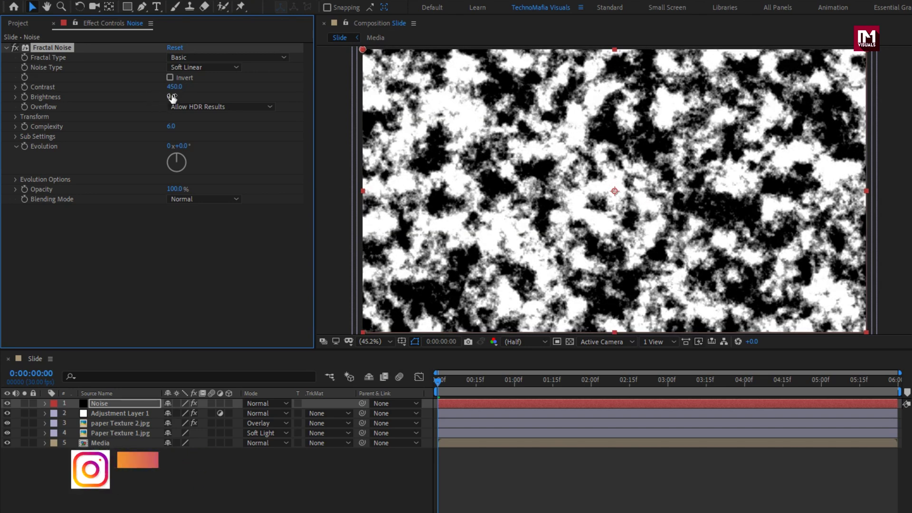
pyautogui.write('-')
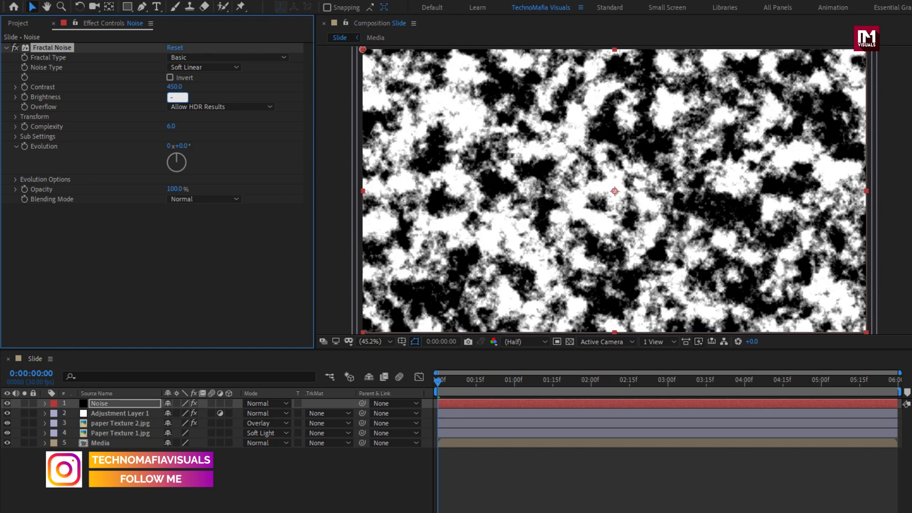
pyautogui.write('220')
pyautogui.press('Return')
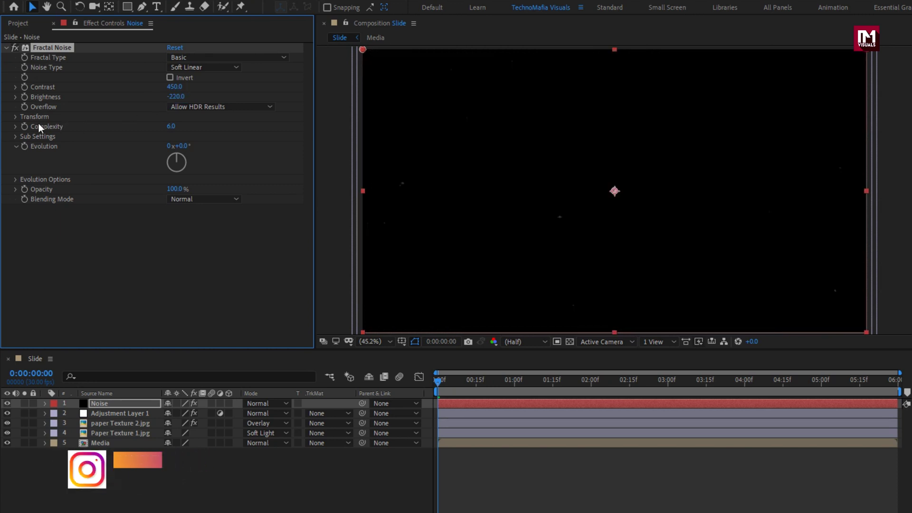
# Turn off uniform scaling in the Fractal Noise transform and set Scale Width to 1 and Scale Height to 1500
pyautogui.click(15, 117)
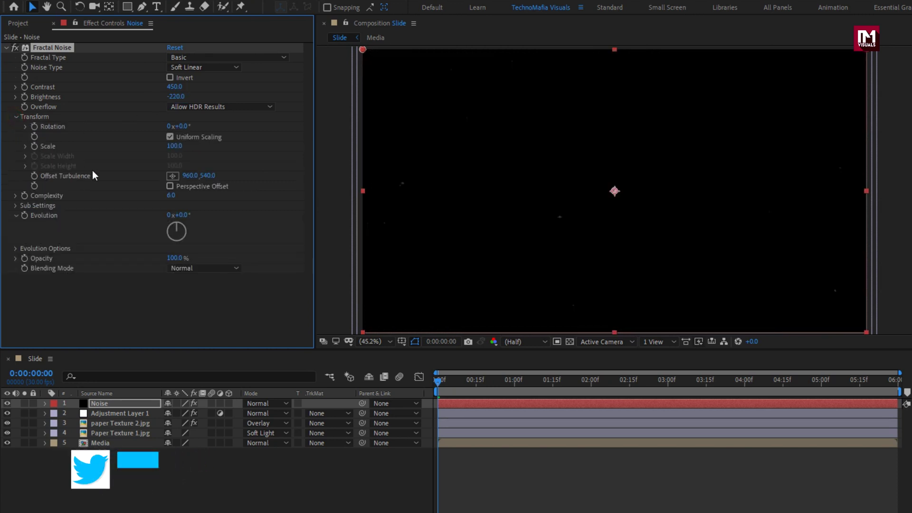
pyautogui.click(170, 137)
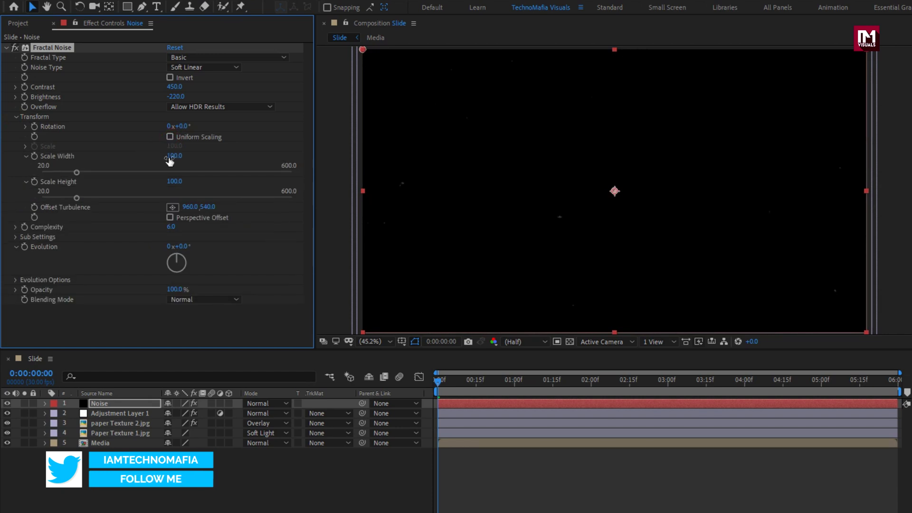
pyautogui.click(171, 157)
pyautogui.write('1')
pyautogui.press('Return')
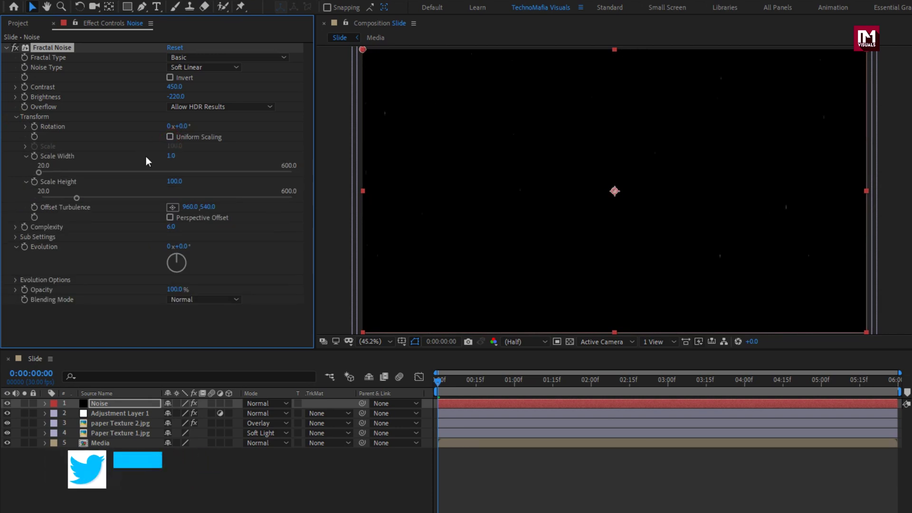
pyautogui.click(172, 182)
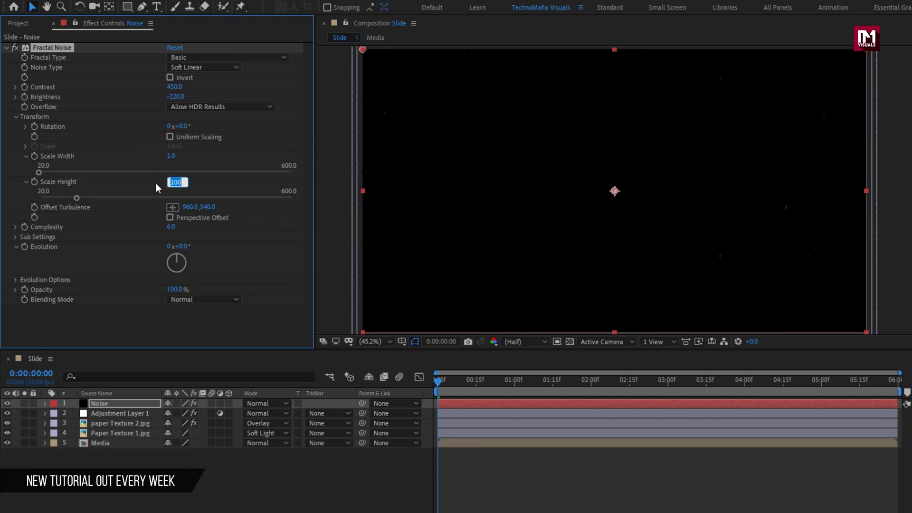
pyautogui.write('1500')
pyautogui.press('Return')
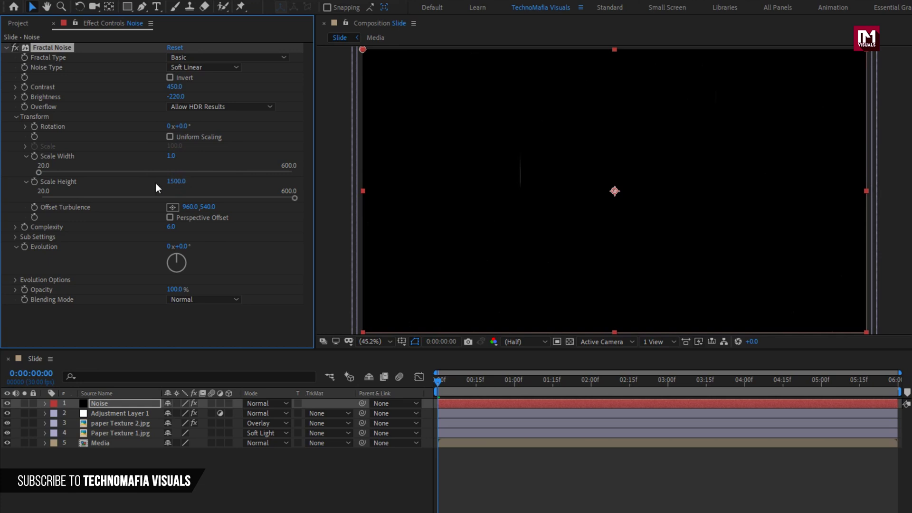
# Add the expression random()*85 to the Random Seed in Fractal Noise's Evolution Options
pyautogui.keyDown('alt'); pyautogui.click(15, 279); pyautogui.keyUp('alt')
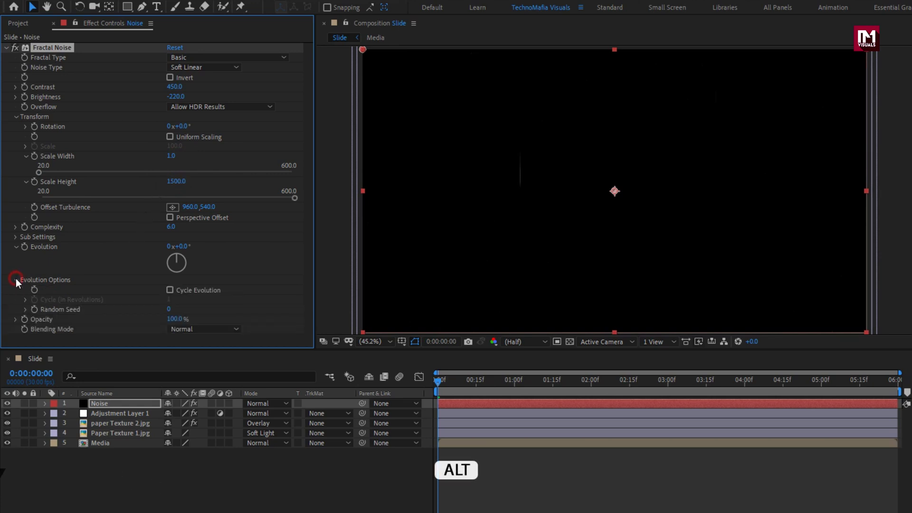
pyautogui.keyDown('alt'); pyautogui.click(33, 309); pyautogui.keyUp('alt')
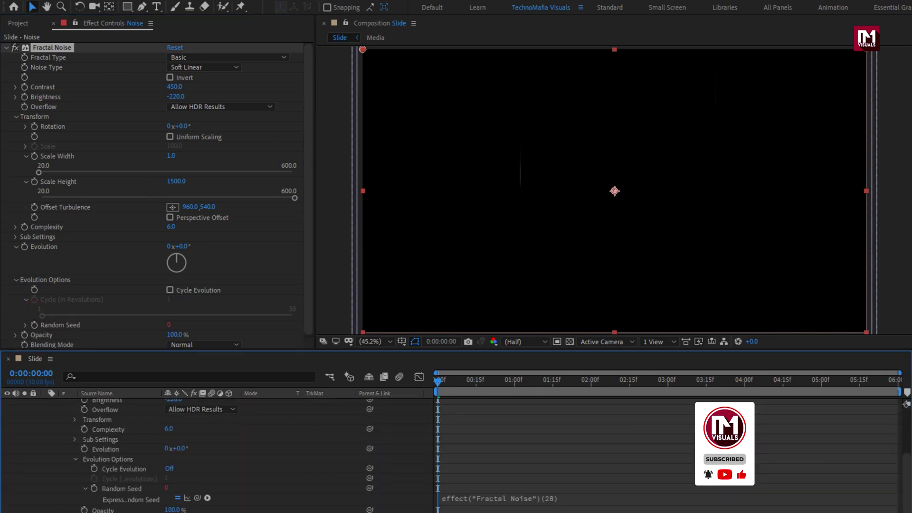
pyautogui.click(457, 481)
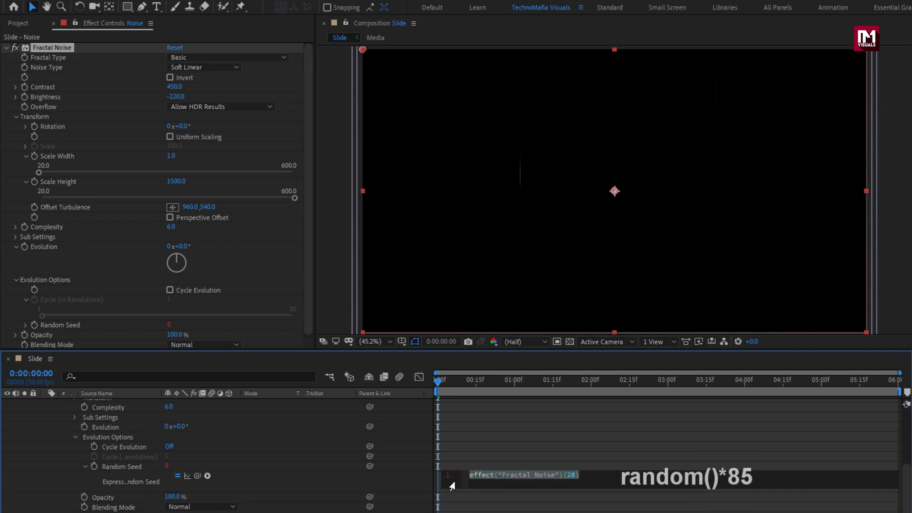
pyautogui.write('random')
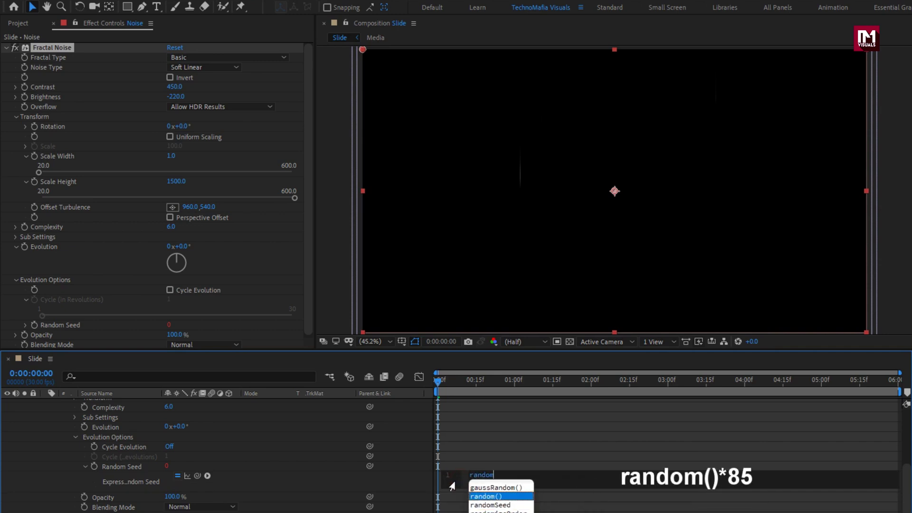
pyautogui.press('Return')
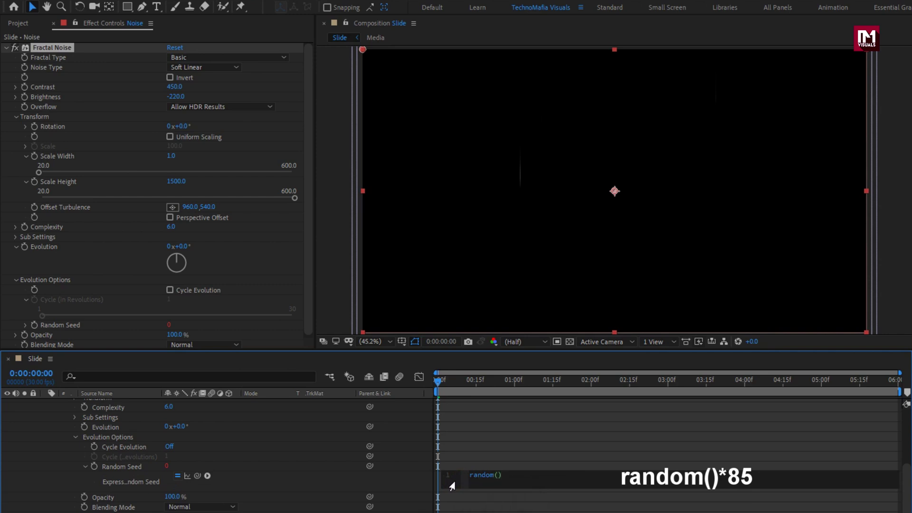
pyautogui.write('*85')
pyautogui.press('KP_Enter')
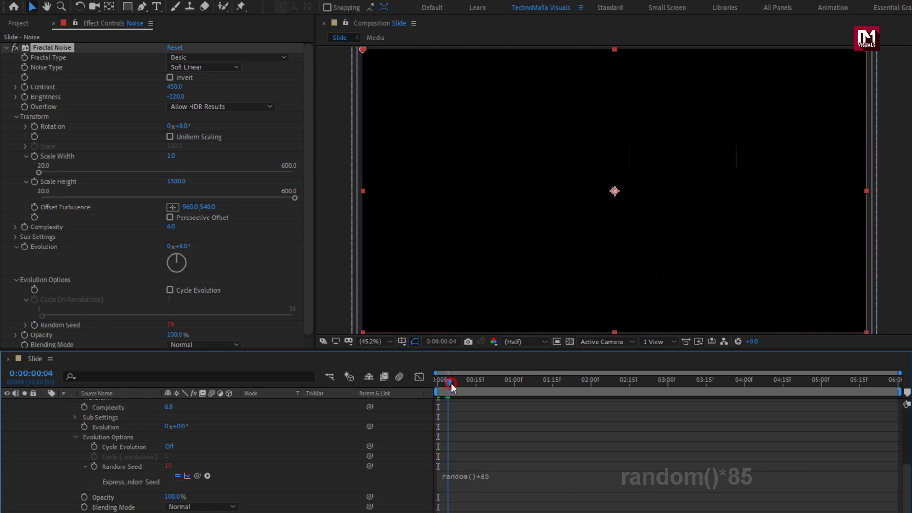
# Scrub the timeline to about 0:00:02:24 to preview the flickering scratches, and collapse the Noise layer's properties
pyautogui.moveTo(445, 390); pyautogui.dragTo(651, 389)
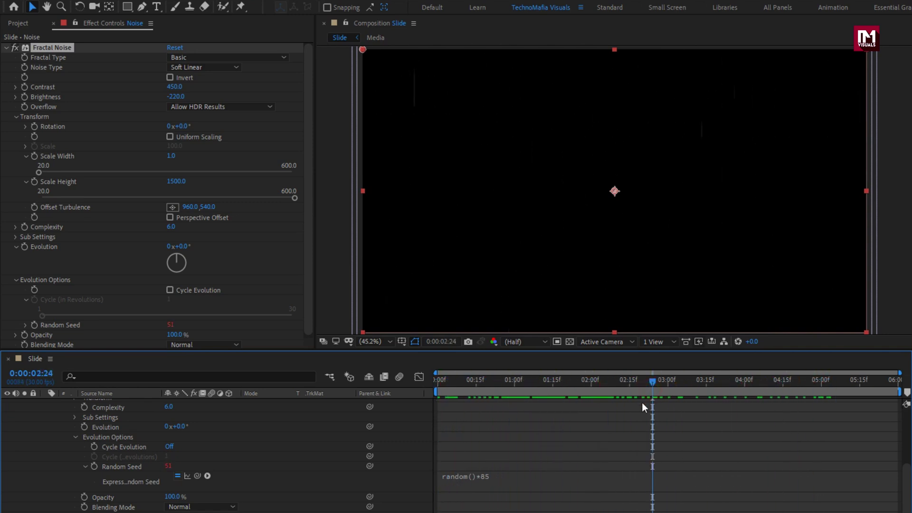
pyautogui.scroll(6, 268, 464)
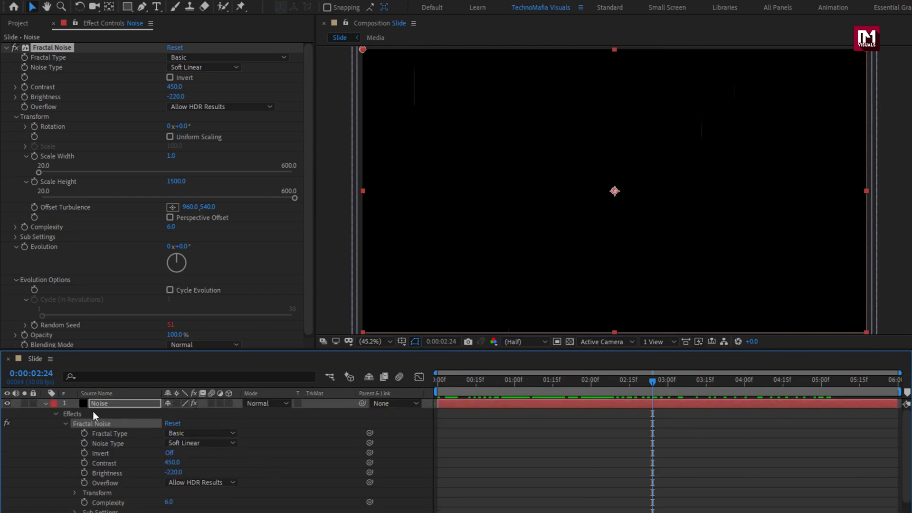
pyautogui.click(45, 404)
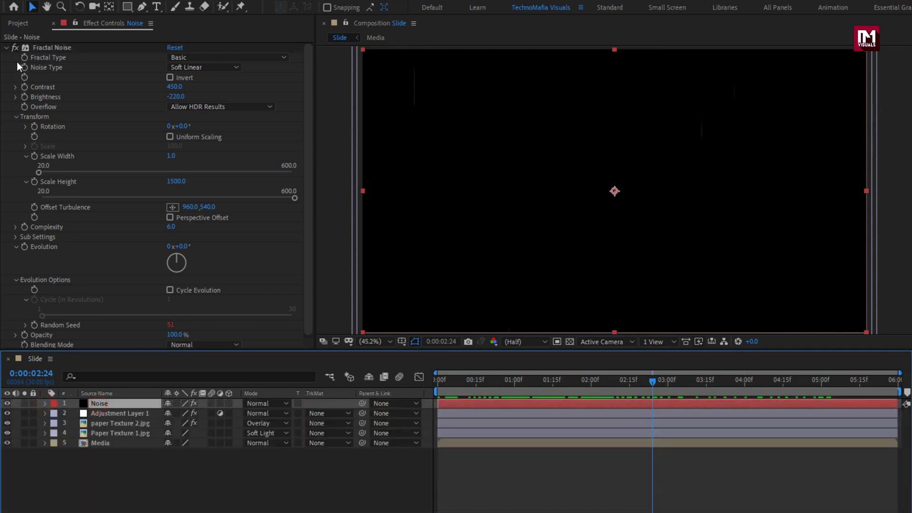
# Collapse Fractal Noise and apply the Turbulent Displace effect to the Noise layer
pyautogui.click(7, 48)
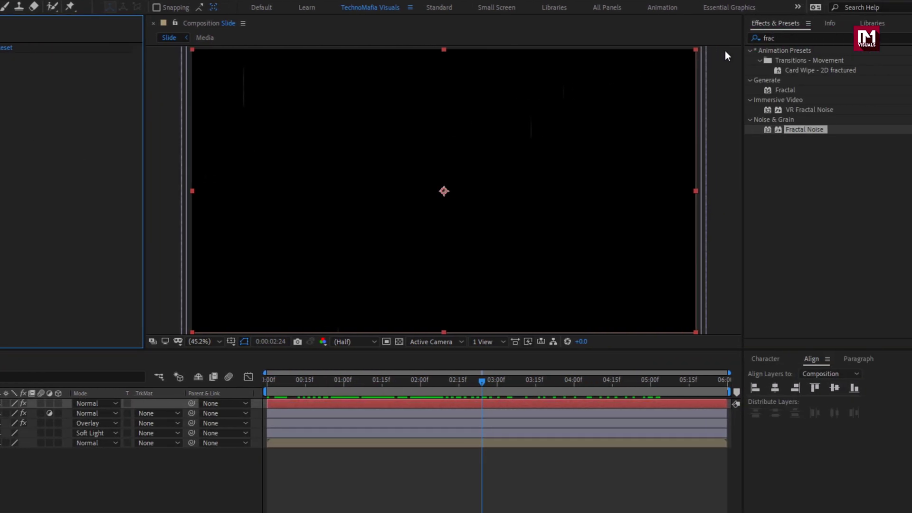
pyautogui.click(787, 38)
pyautogui.write('turb')
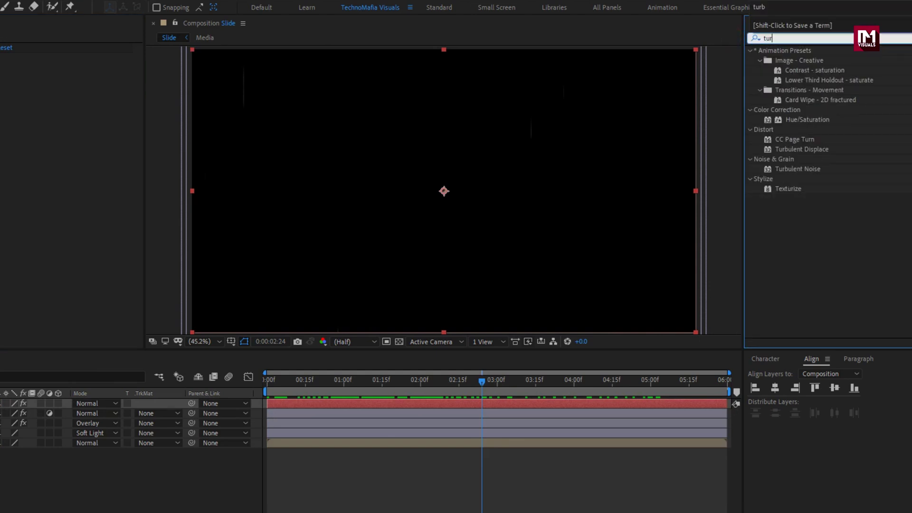
pyautogui.click(800, 61)
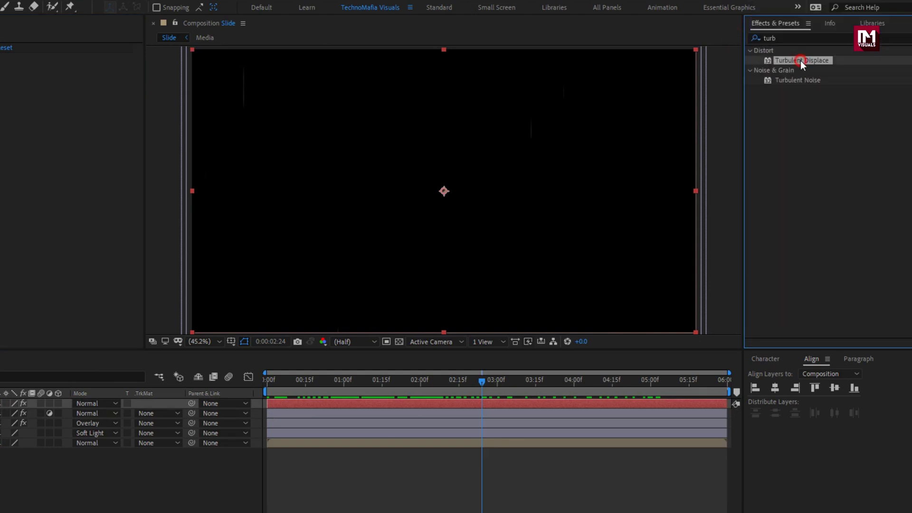
pyautogui.doubleClick(799, 61)
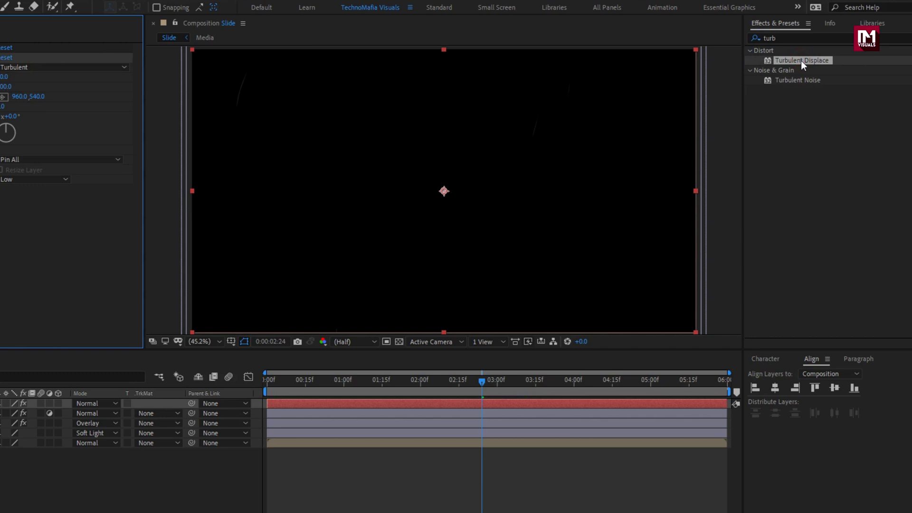
# Set Turbulent Displace's Amount to 180 and its Random Seed to 5, and preview the scratches up to 0:00:03:05
pyautogui.click(3, 77)
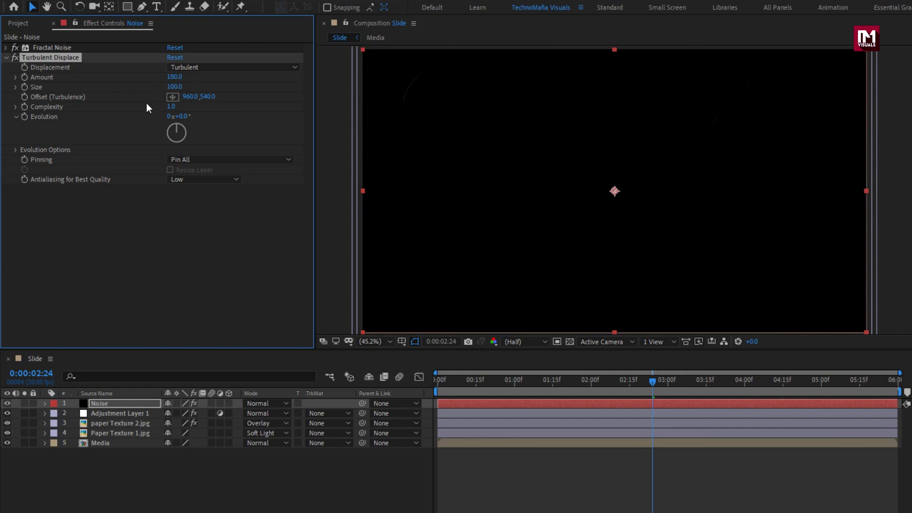
pyautogui.click(16, 150)
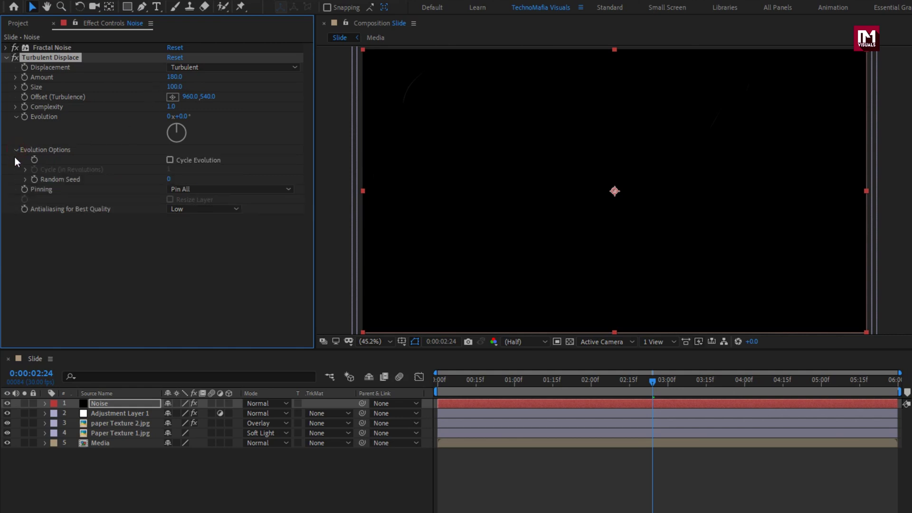
pyautogui.write('5')
pyautogui.press('Return')
pyautogui.moveTo(442, 382); pyautogui.dragTo(680, 375)
# Duplicate the Noise layer in the Slide composition
pyautogui.hotkey('ctrl', 'd')
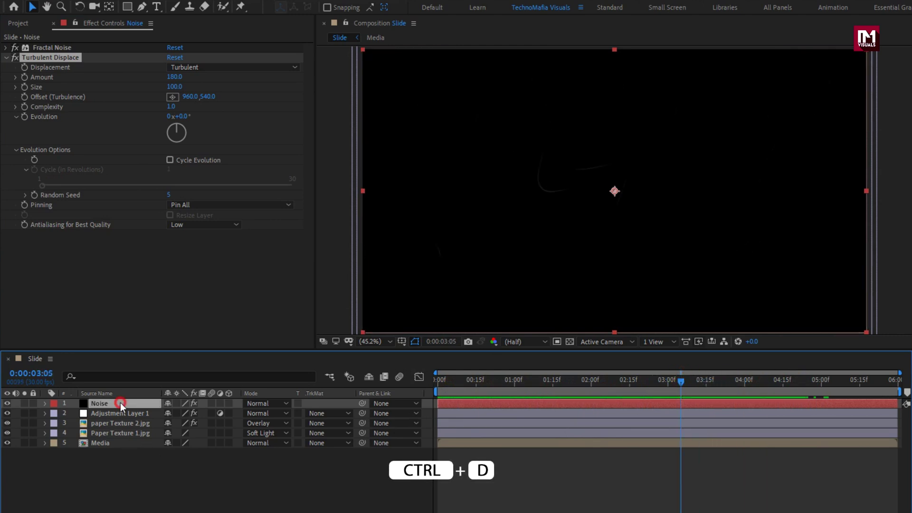
pyautogui.click(121, 402)
pyautogui.hotkey('ctrl', 'd')
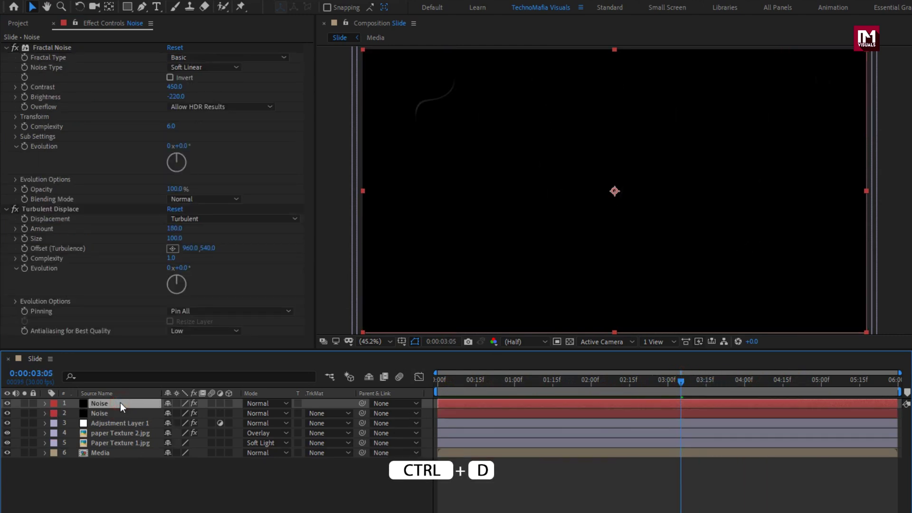
# Change the Fractal Noise Random Seed expression on the duplicated Noise layer to random()*100
pyautogui.press('u')
pyautogui.press('u')
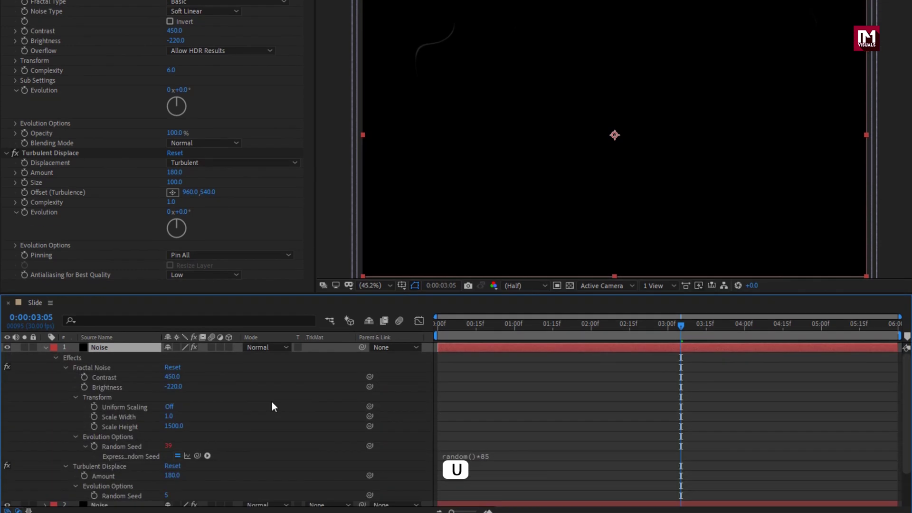
pyautogui.click(489, 511)
pyautogui.click(513, 451)
pyautogui.press('BackSpace')
pyautogui.press('BackSpace')
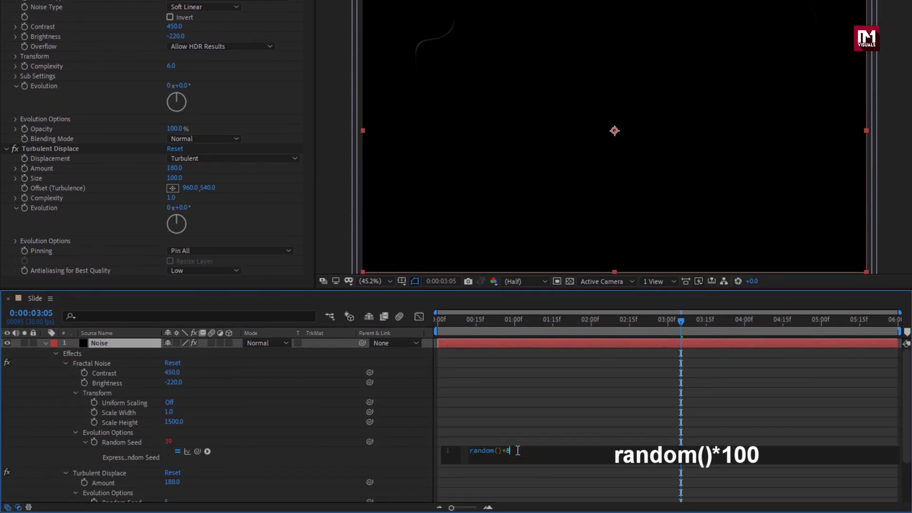
pyautogui.write('100')
pyautogui.press('KP_Enter')
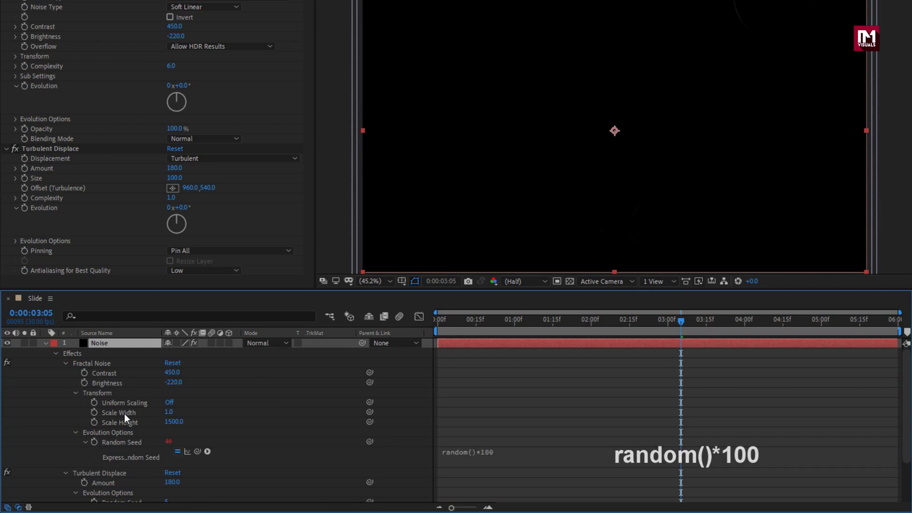
# Collapse the top Noise layer's properties and duplicate it to make a third Noise layer
pyautogui.click(45, 343)
pyautogui.hotkey('ctrl', 'd')
pyautogui.click(105, 344)
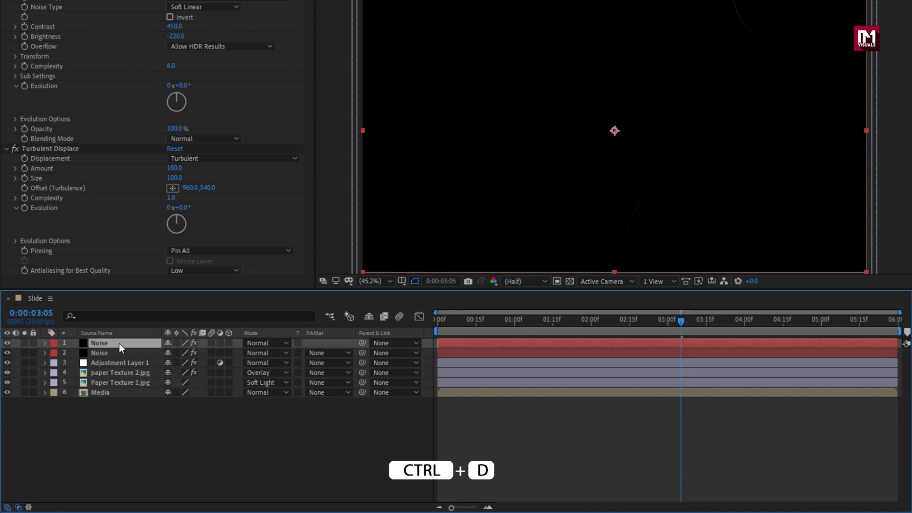
pyautogui.hotkey('ctrl', 'd')
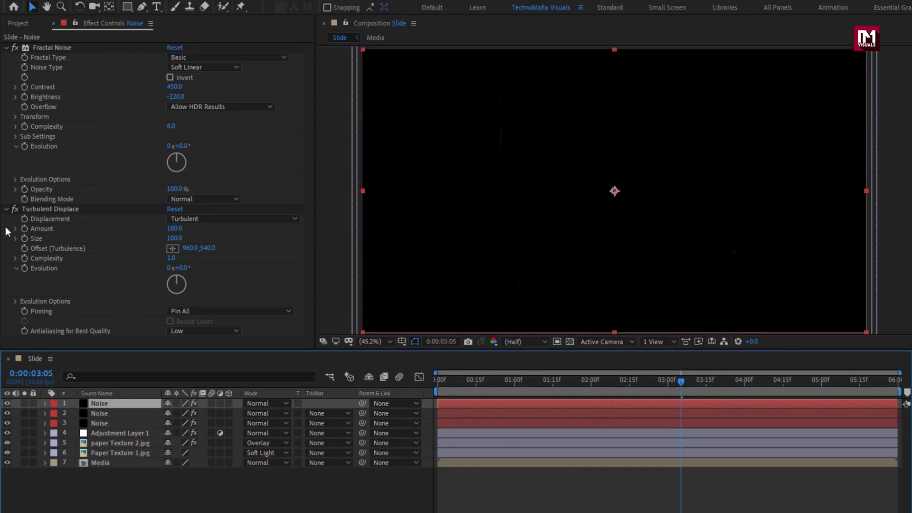
# Set the Fractal Noise Scale Height to 200 on the topmost Noise layer
pyautogui.click(6, 209)
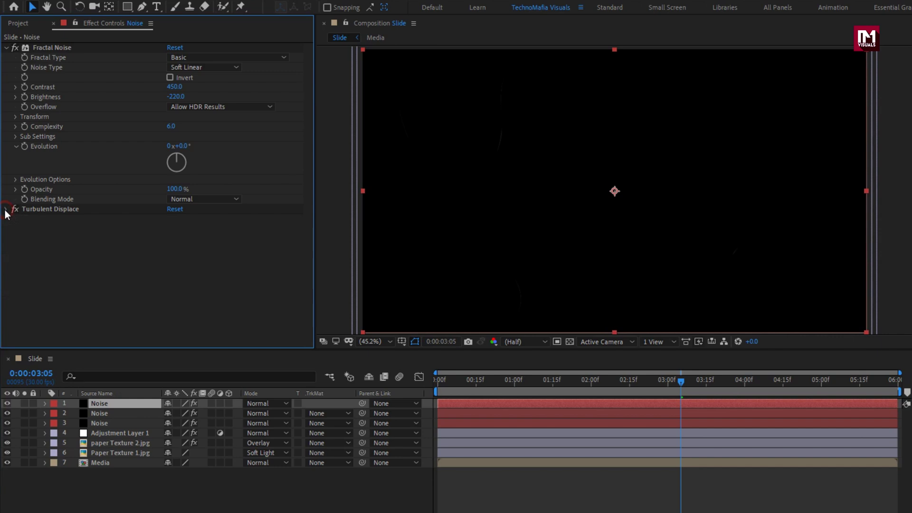
pyautogui.click(15, 117)
pyautogui.click(173, 165)
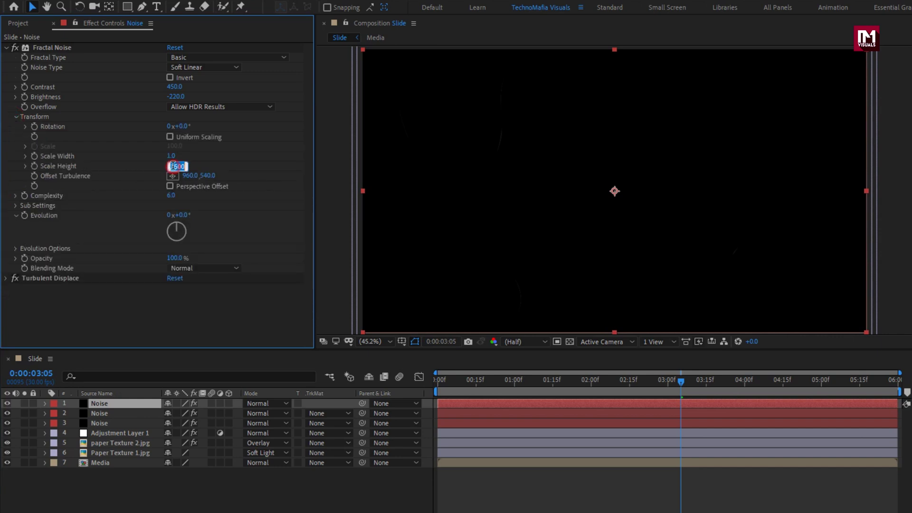
pyautogui.write('200')
pyautogui.press('Return')
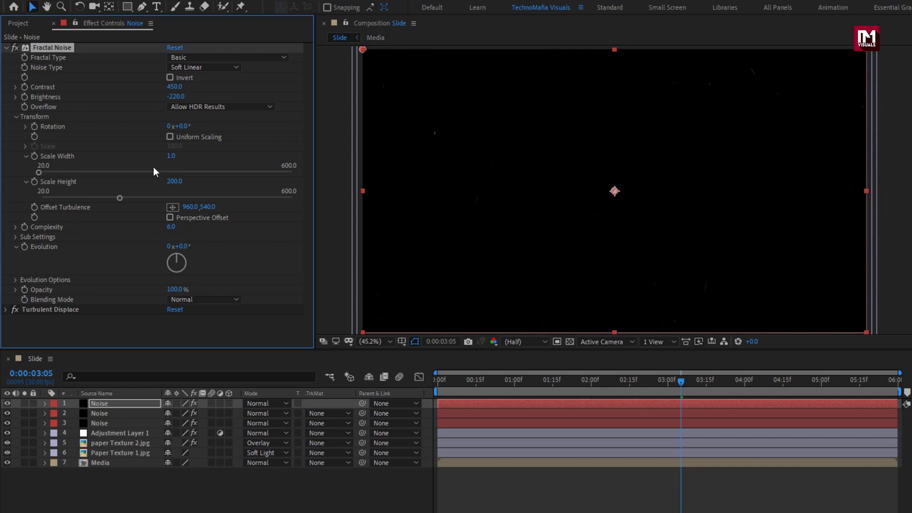
pyautogui.click(118, 400)
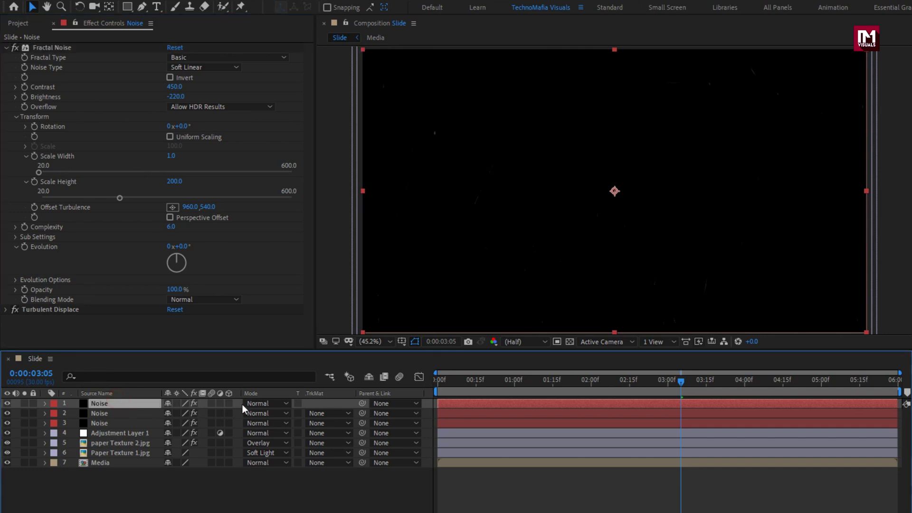
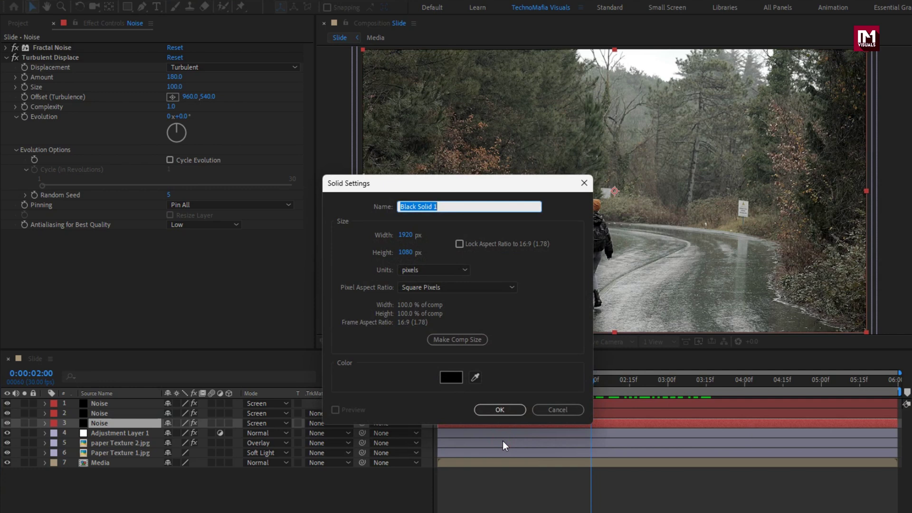
# Create a black 1920 x 1080 solid named Light_leak and place it above all the Noise layers
pyautogui.write('Light_leak')
pyautogui.click(500, 409)
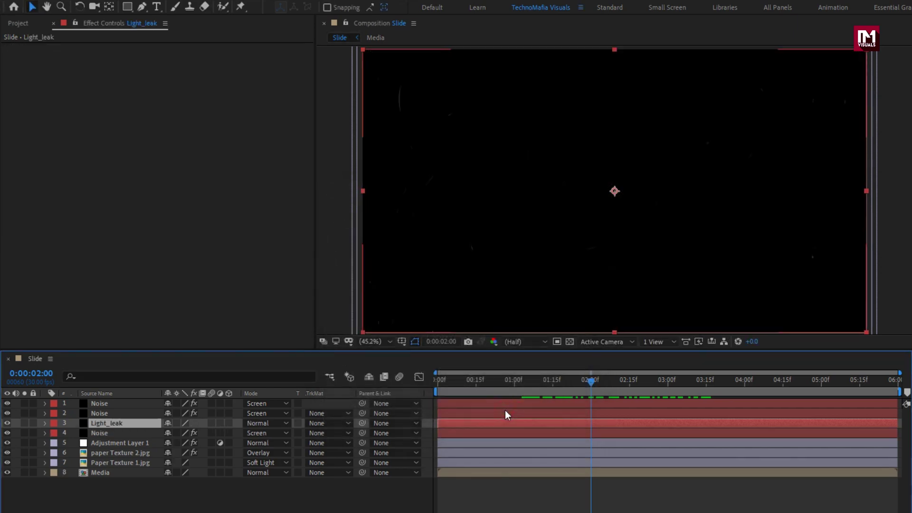
pyautogui.moveTo(124, 425); pyautogui.dragTo(118, 406)
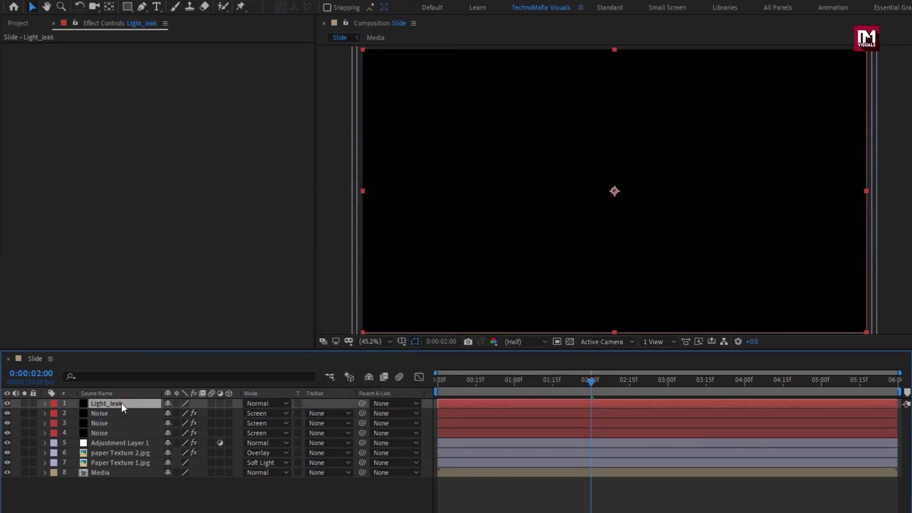
# Find the Fractal Noise effect and apply it to the Light_leak layer
pyautogui.click(739, 36)
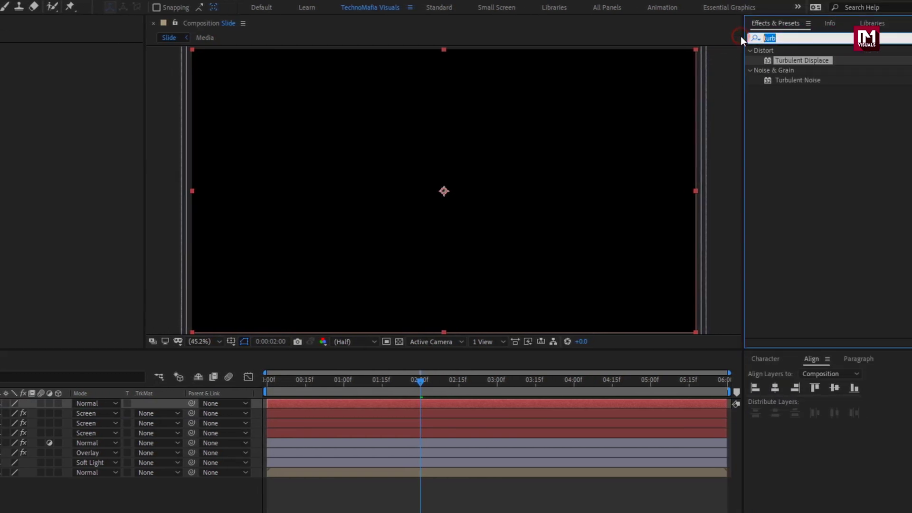
pyautogui.write('frac')
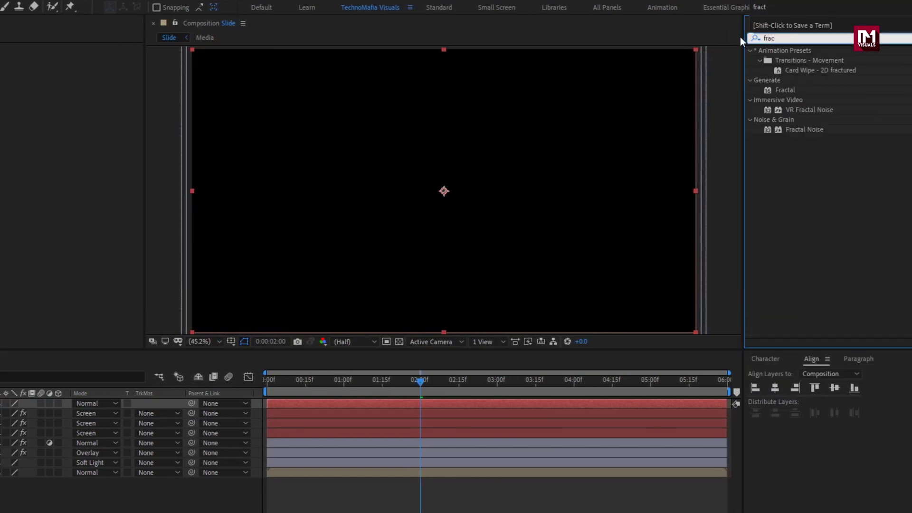
pyautogui.moveTo(804, 129); pyautogui.dragTo(540, 145)
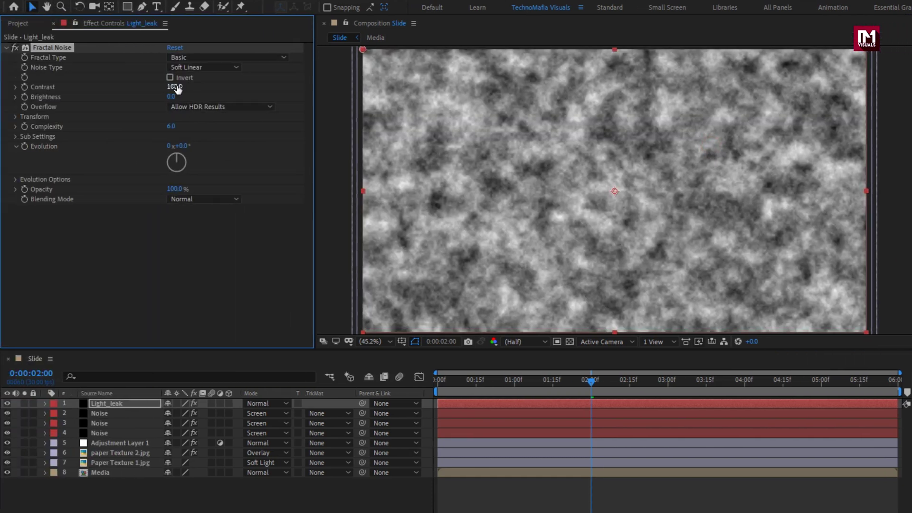
# Set the Light_leak layer's Fractal Noise contrast to 250 and brightness to -30
pyautogui.click(5, 87)
pyautogui.write('250')
pyautogui.press('Return')
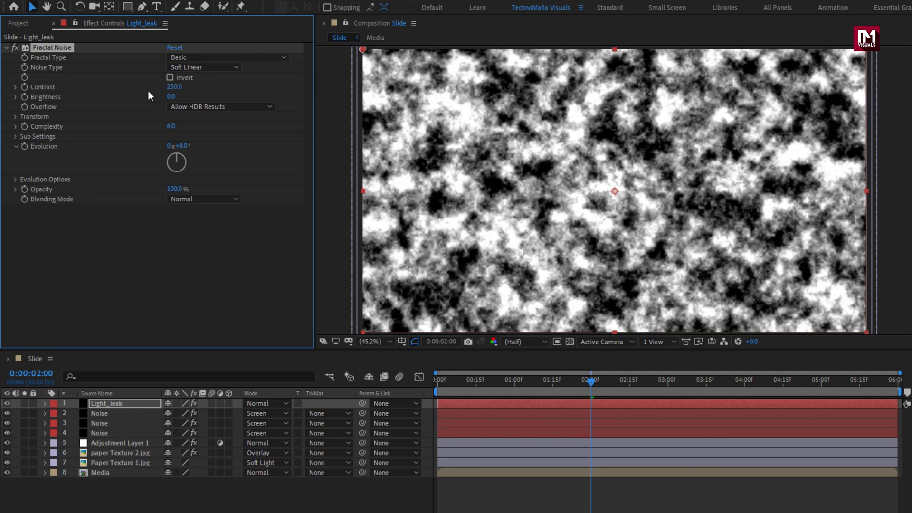
pyautogui.click(169, 96)
pyautogui.write('-30')
pyautogui.press('Return')
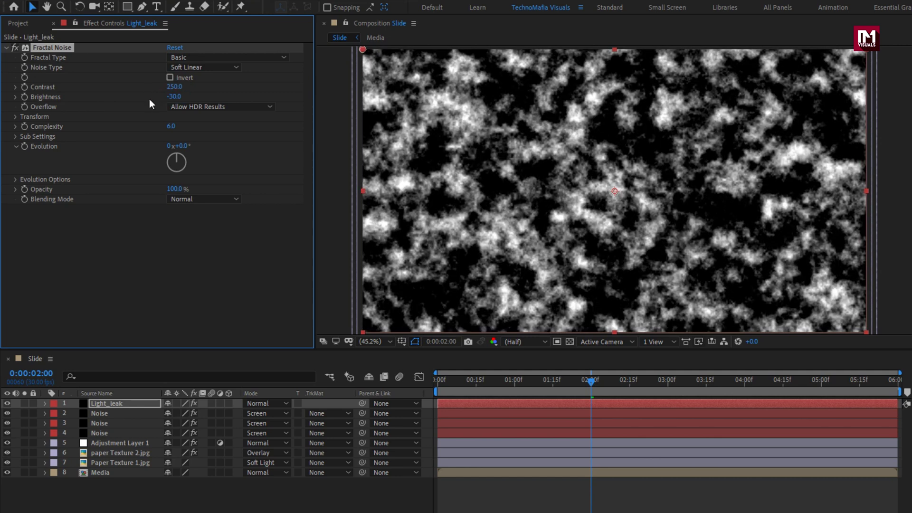
# Set the Light_leak Fractal Noise's transform Scale to 2000 and its Sub Scaling to 225
pyautogui.click(15, 117)
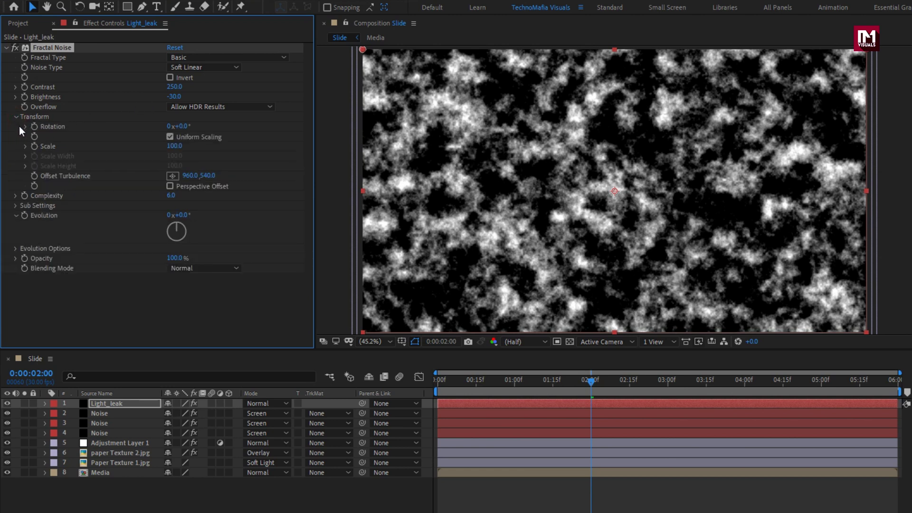
pyautogui.click(174, 146)
pyautogui.write('2000')
pyautogui.press('Return')
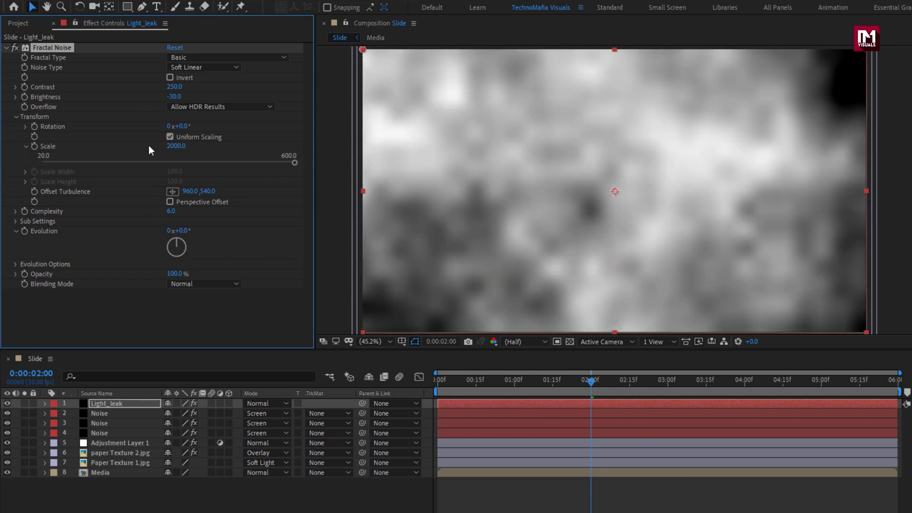
pyautogui.click(16, 221)
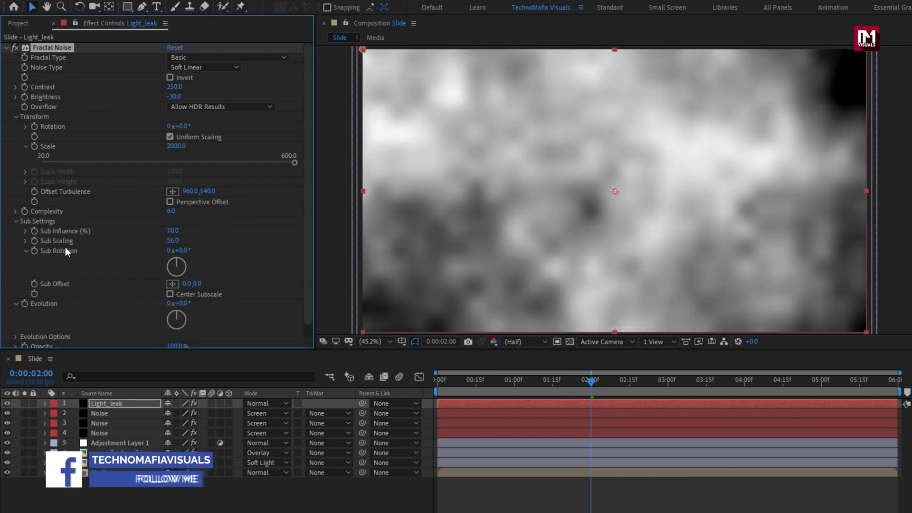
pyautogui.click(173, 240)
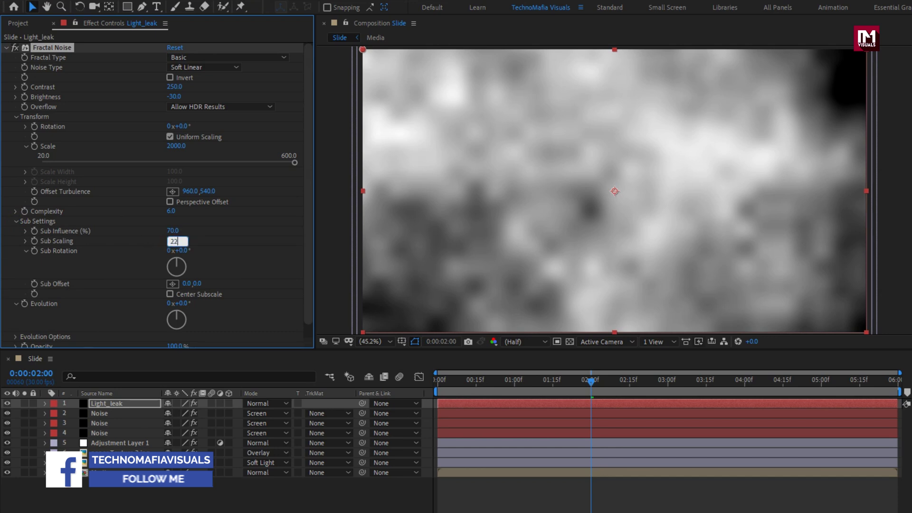
pyautogui.write('225')
pyautogui.press('Return')
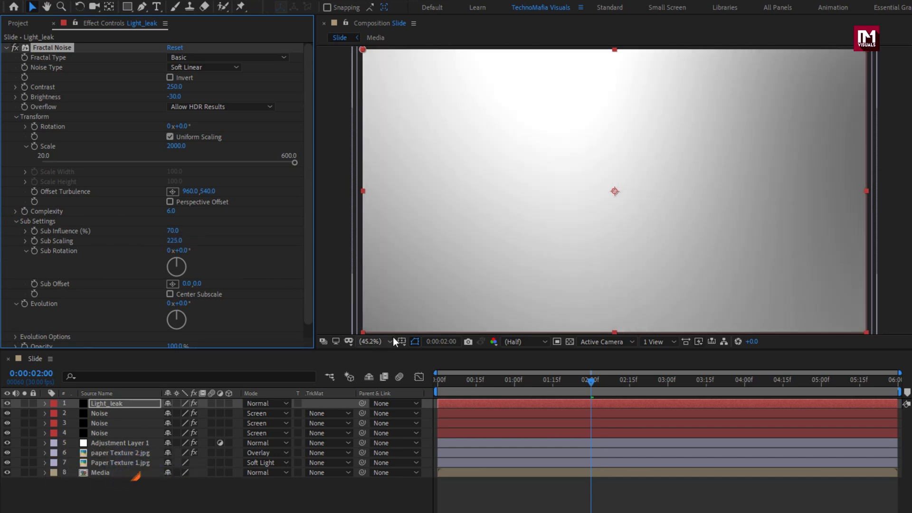
# Add the expression time*200 to the Light_leak Fractal Noise's Evolution and preview the motion up to 0:00:02:09
pyautogui.scroll(-1, 67, 299)
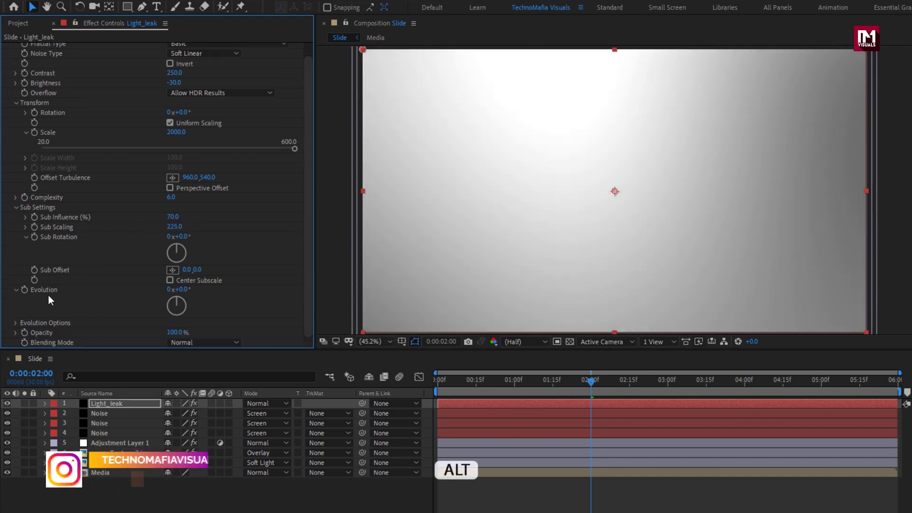
pyautogui.keyDown('alt'); pyautogui.click(25, 290); pyautogui.keyUp('alt')
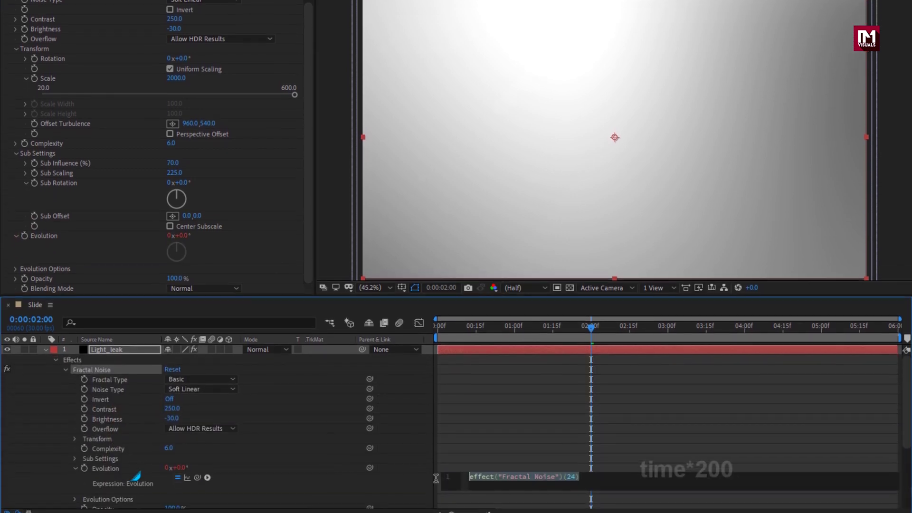
pyautogui.write('time')
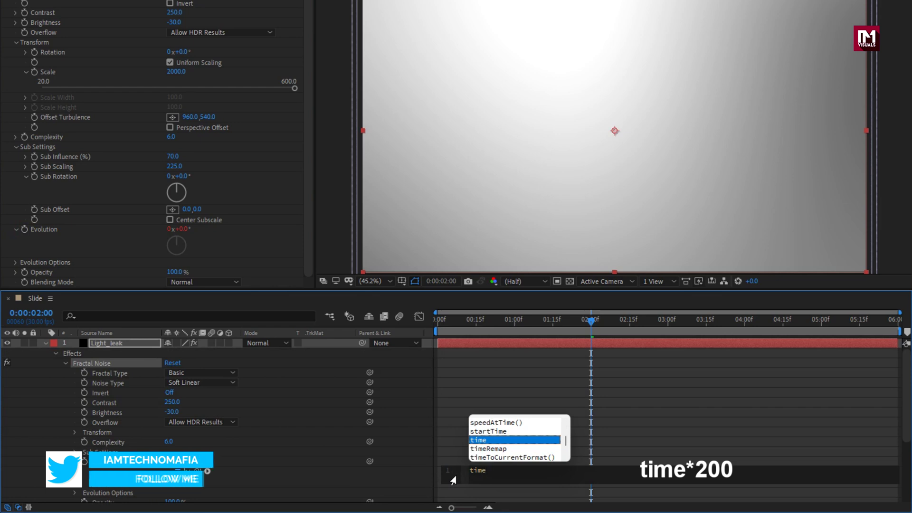
pyautogui.write('*')
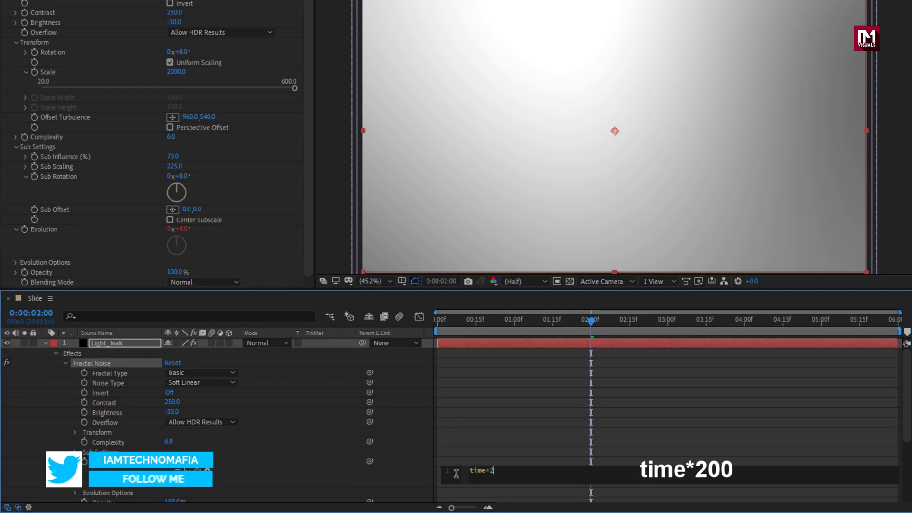
pyautogui.write('200')
pyautogui.press('KP_Enter')
pyautogui.moveTo(463, 323); pyautogui.dragTo(612, 324)
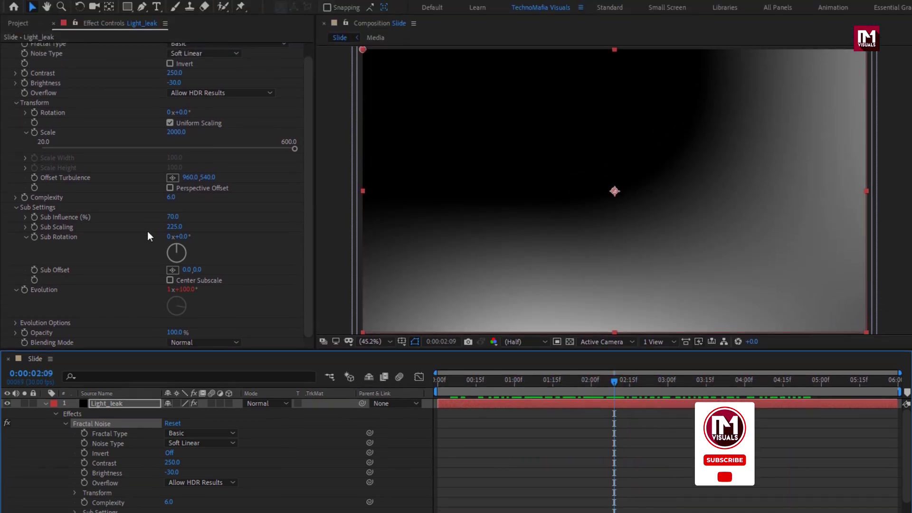
# Set the Random Seed in the Light_leak Fractal Noise's Evolution Options to 50 and collapse the effect
pyautogui.click(16, 322)
pyautogui.scroll(-2, 16, 319)
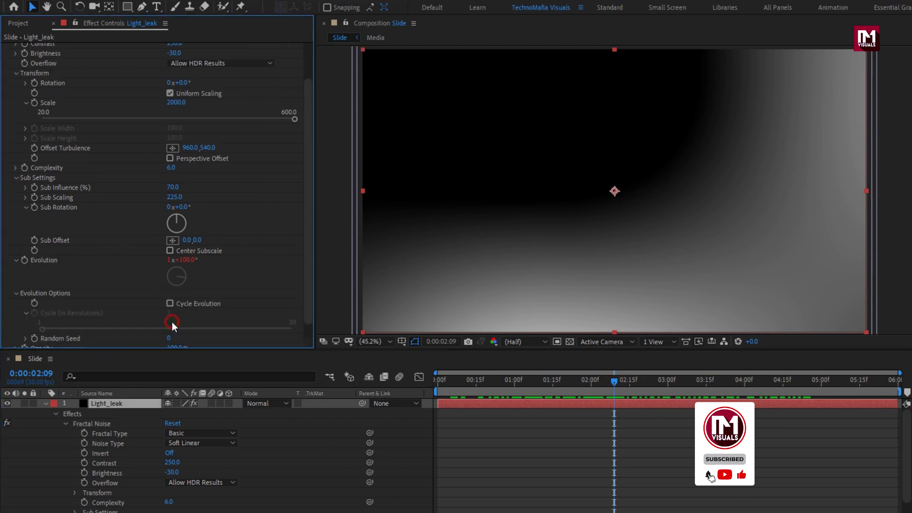
pyautogui.scroll(-1, 156, 324)
pyautogui.click(168, 323)
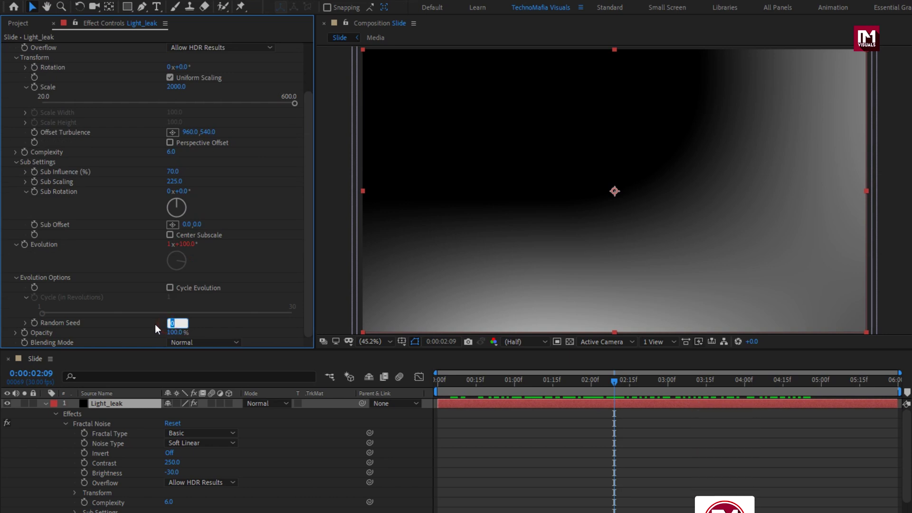
pyautogui.write('50')
pyautogui.press('Return')
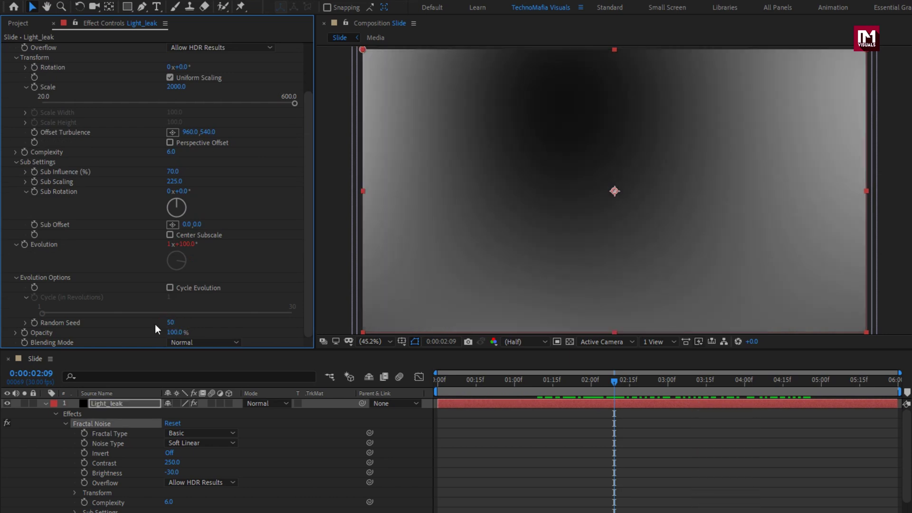
pyautogui.scroll(3, 68, 269)
pyautogui.scroll(1, 69, 269)
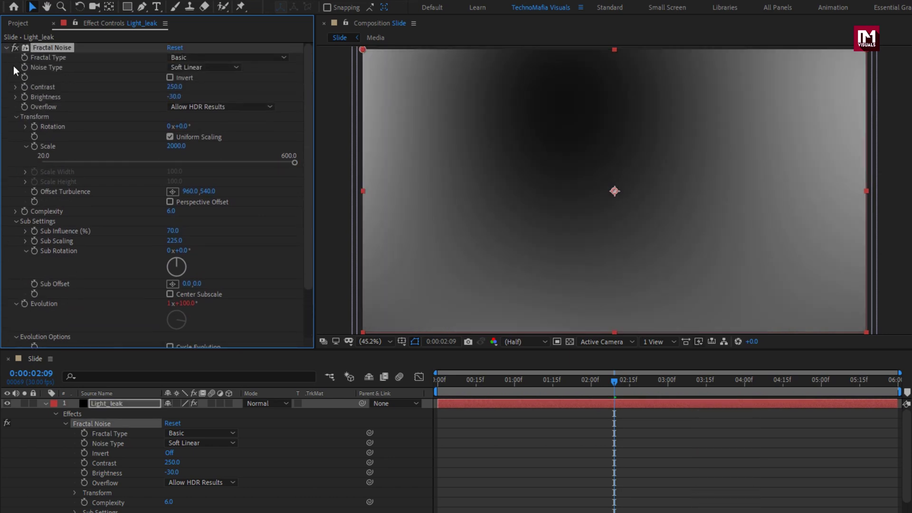
pyautogui.click(7, 47)
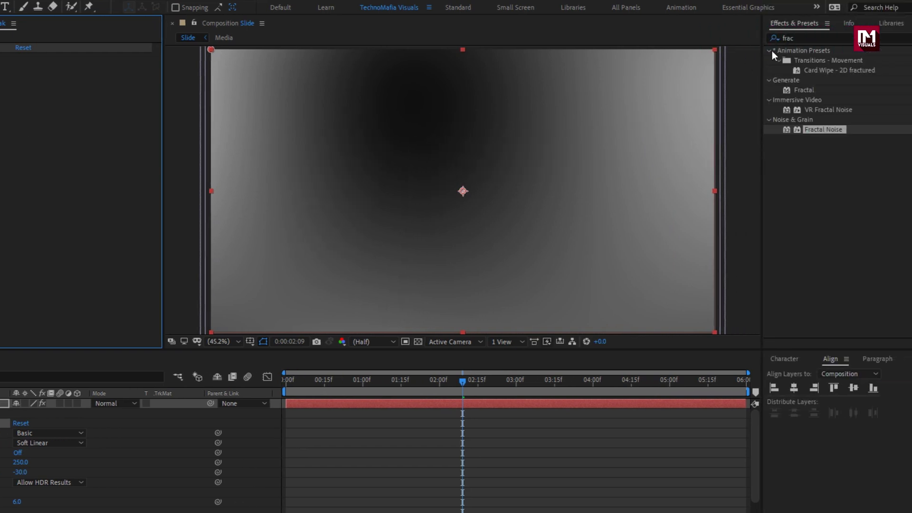
# Find the Colorama effect and apply it to the Light_leak layer
pyautogui.click(749, 39)
pyautogui.write('colora')
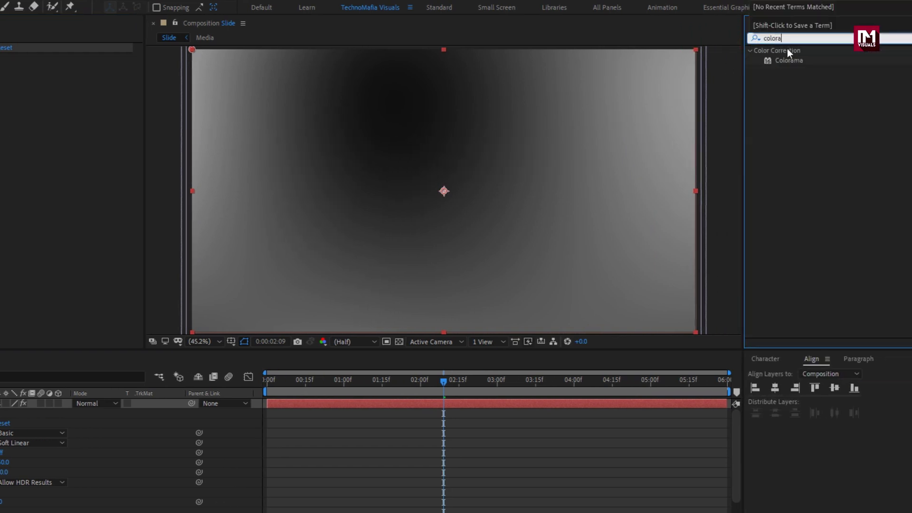
pyautogui.moveTo(789, 61); pyautogui.dragTo(466, 185)
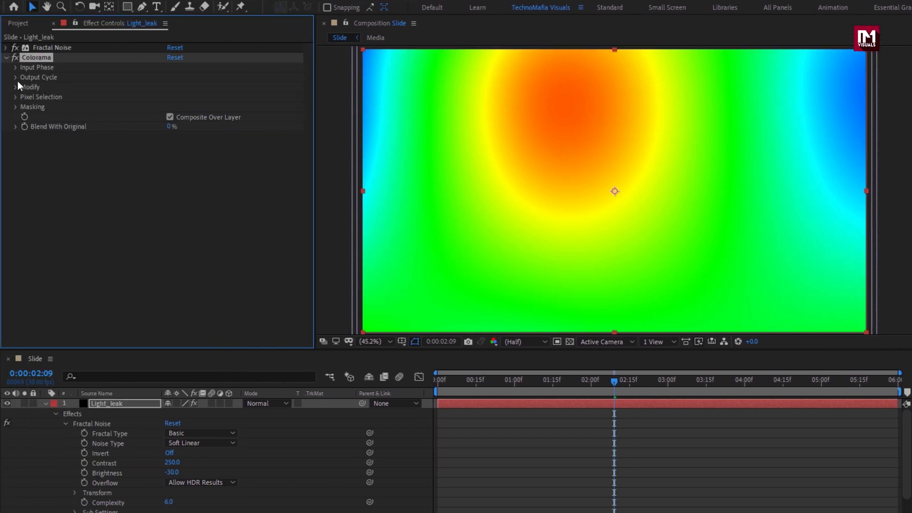
# Set Colorama's Output Cycle preset palette to Fire and preview the coloured leak up to 0:00:03:00
pyautogui.click(15, 78)
pyautogui.click(241, 90)
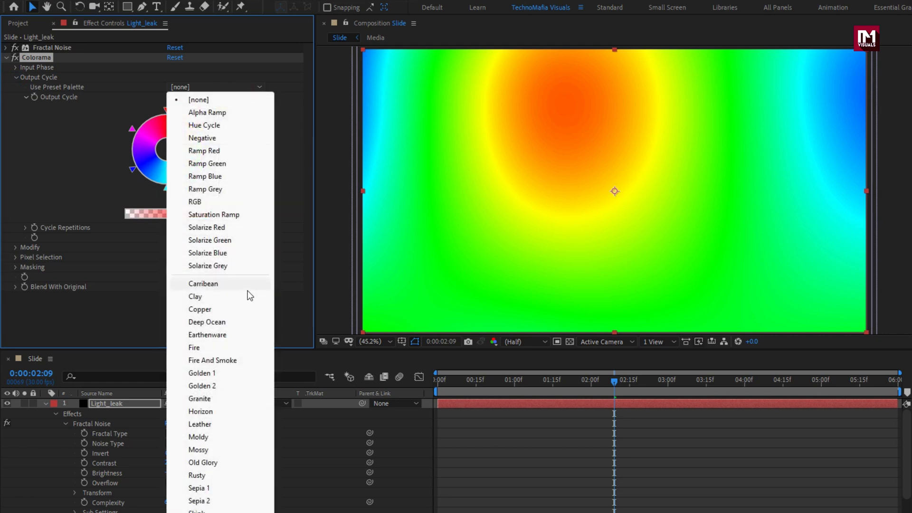
pyautogui.click(234, 345)
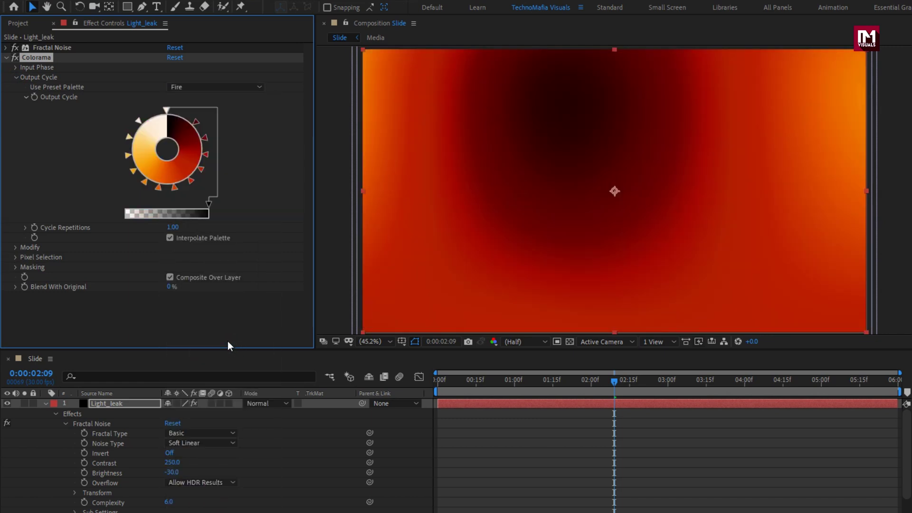
pyautogui.click(7, 58)
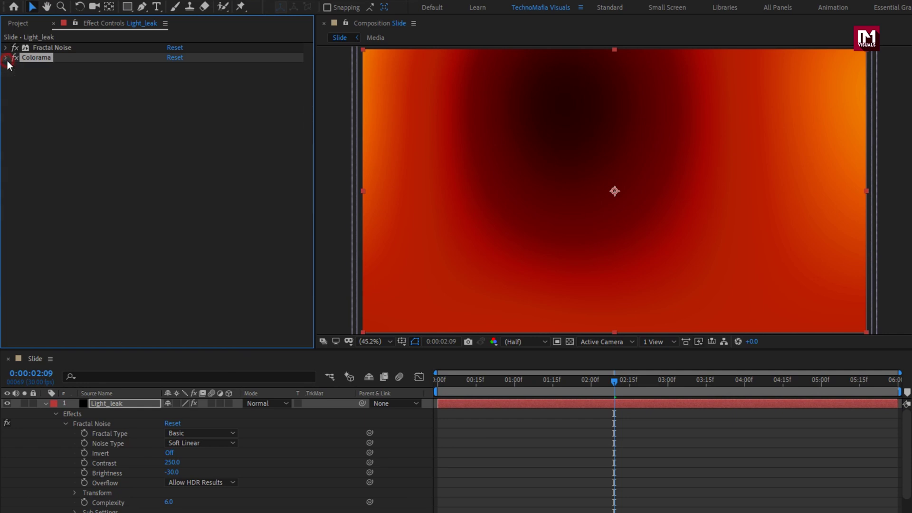
pyautogui.moveTo(501, 378); pyautogui.dragTo(669, 381)
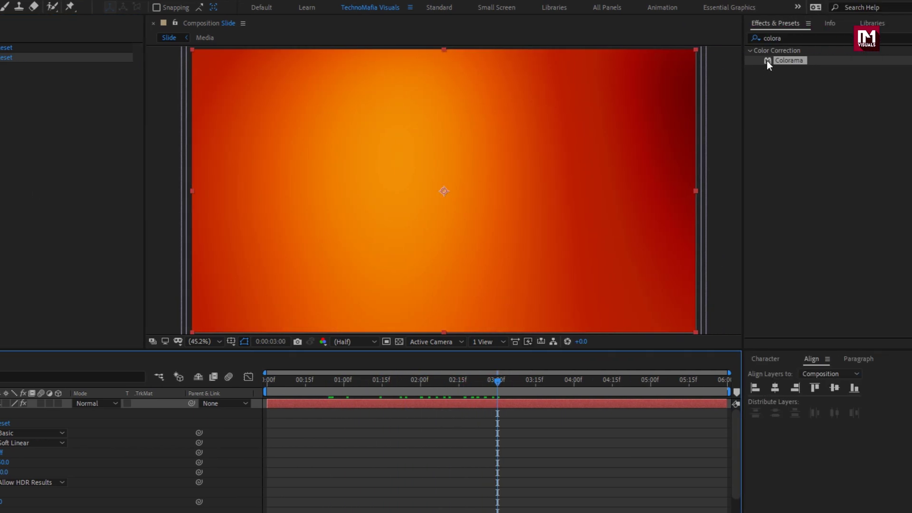
# Apply the Tint effect to the Light_leak layer with an Amount to Tint of 30%
pyautogui.click(757, 38)
pyautogui.write('tint')
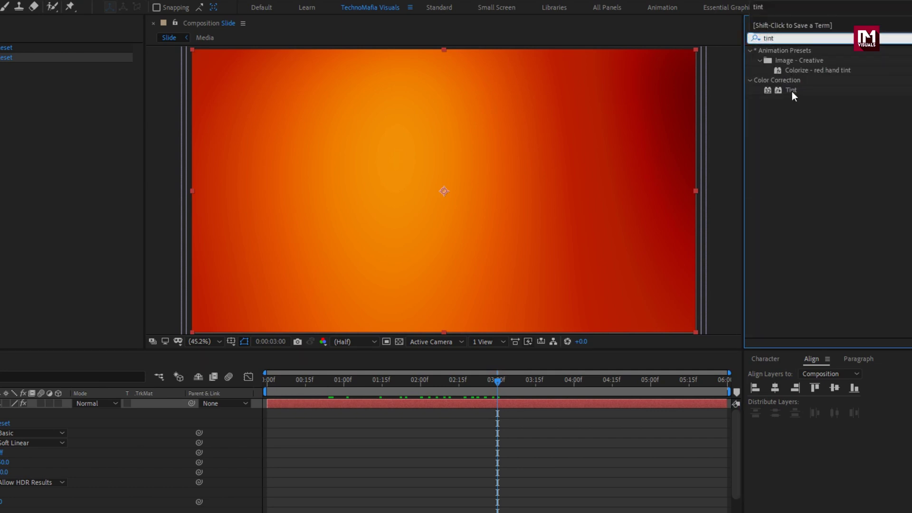
pyautogui.doubleClick(791, 91)
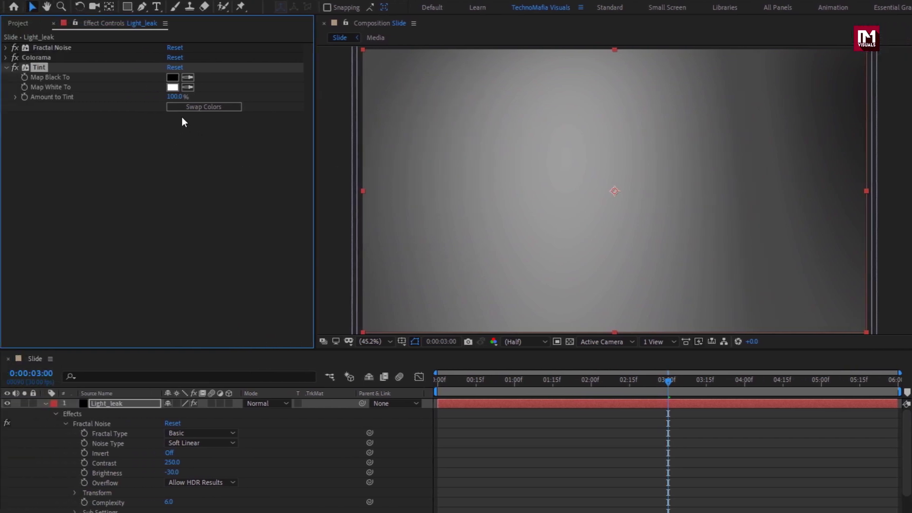
pyautogui.click(6, 97)
pyautogui.write('30')
pyautogui.press('Return')
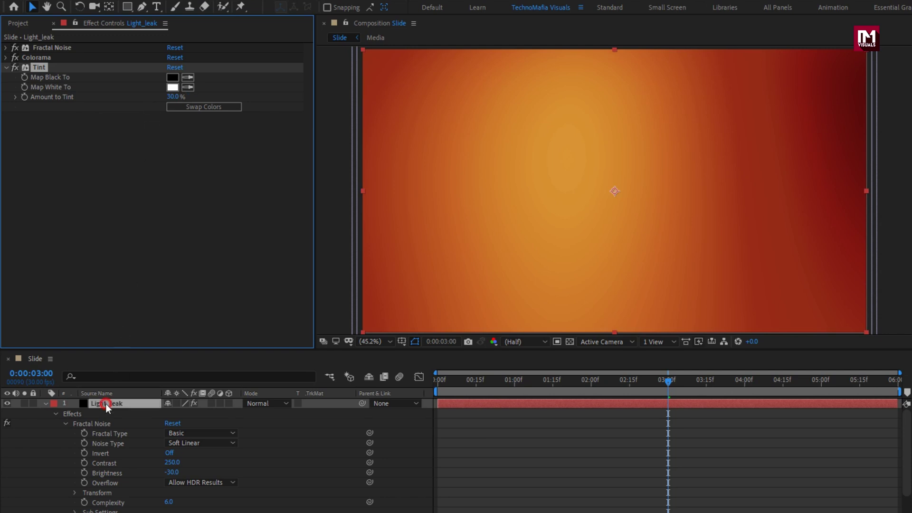
# Set the Light_leak layer's blending mode to Screen and preview the result up to 0:00:02:22
pyautogui.click(254, 402)
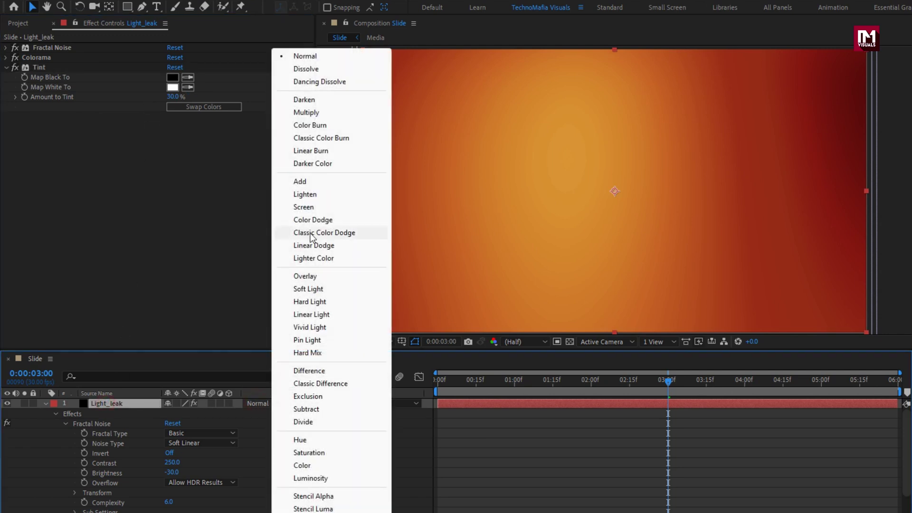
pyautogui.click(306, 208)
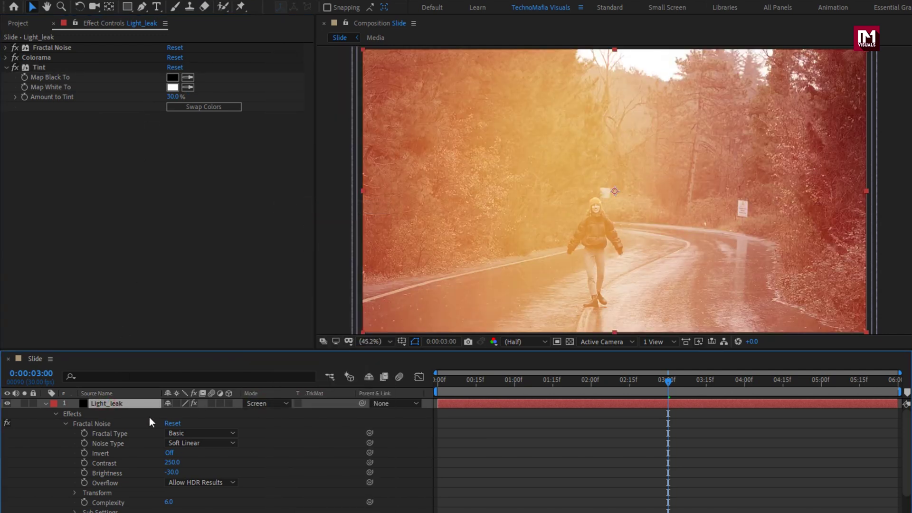
pyautogui.click(46, 403)
pyautogui.moveTo(456, 386); pyautogui.dragTo(648, 391)
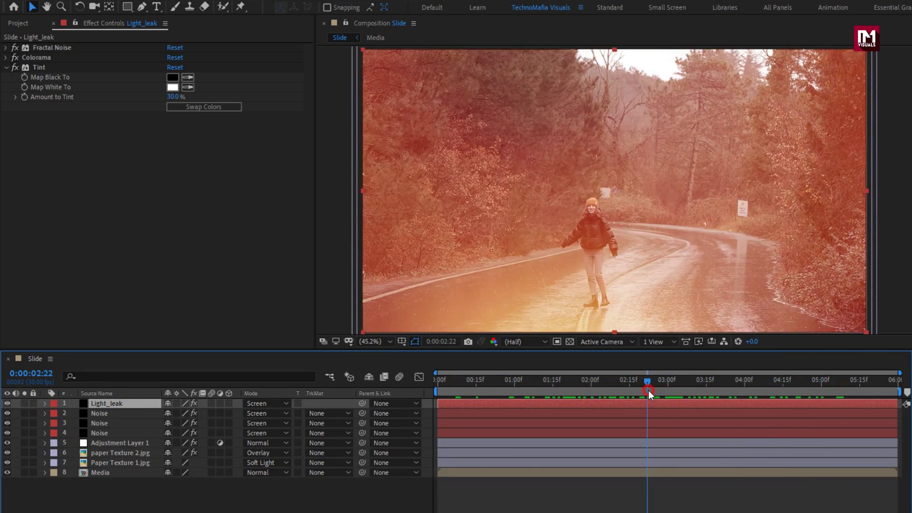
# Create a black 1920 x 1080 px solid layer named Light_leak 2 in the Slide composition
pyautogui.rightClick(343, 403)
pyautogui.moveTo(414, 411)
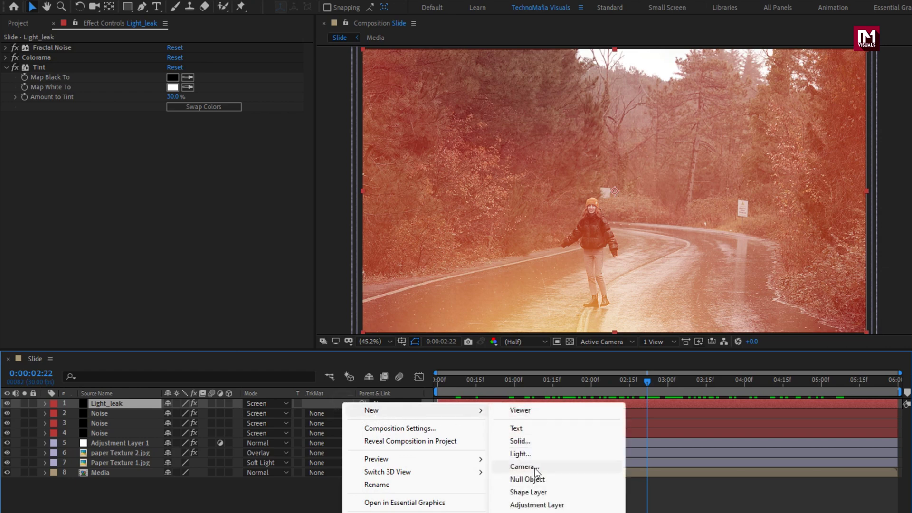
pyautogui.click(533, 443)
pyautogui.write('Light')
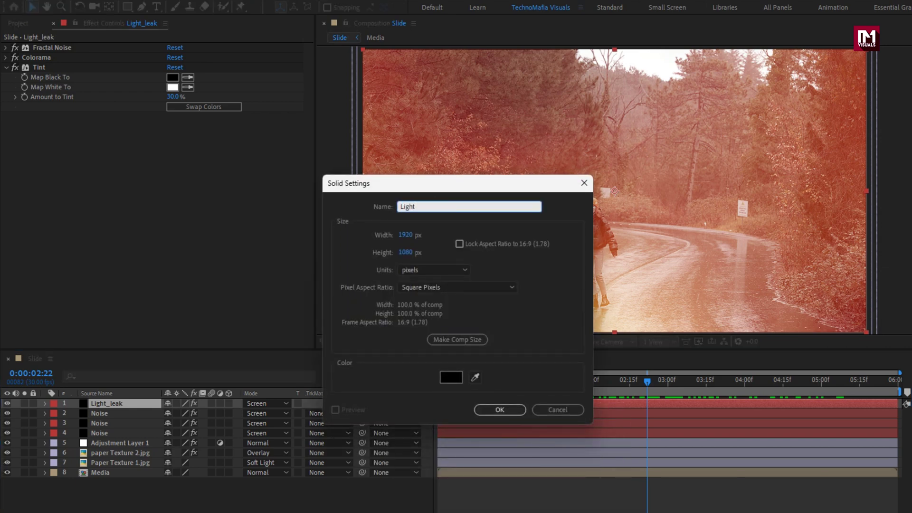
pyautogui.write('_leak 2')
pyautogui.click(504, 410)
# Find the Fractal Noise effect and apply it to the Light_leak 2 layer
pyautogui.click(747, 38)
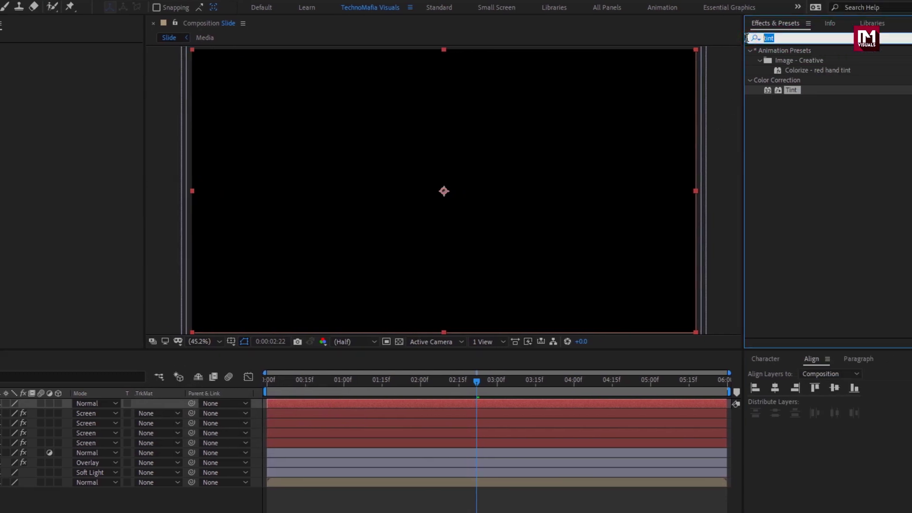
pyautogui.write('frac')
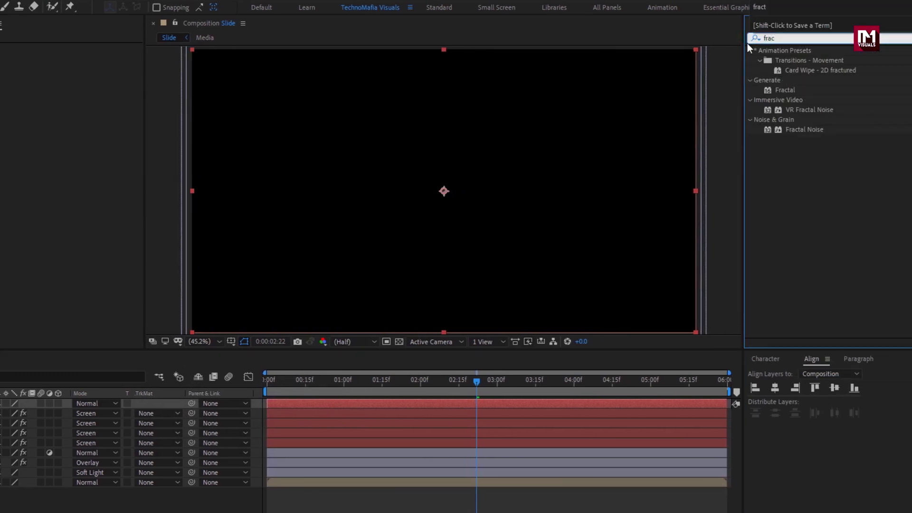
pyautogui.click(798, 130)
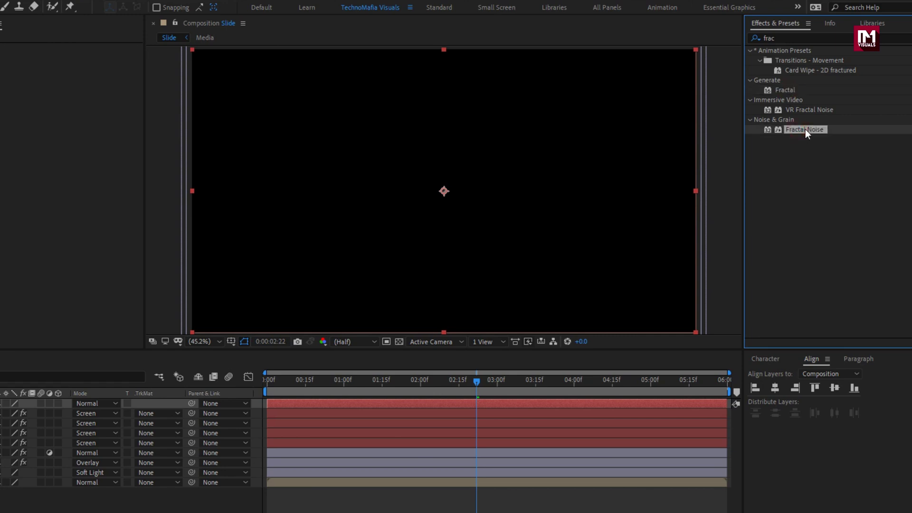
pyautogui.doubleClick(805, 129)
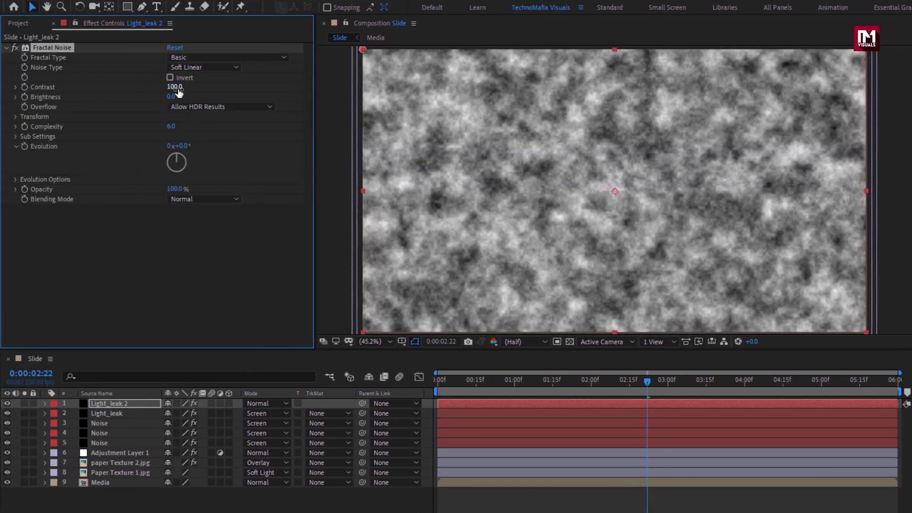
# Set the Light_leak 2 layer's Fractal Noise contrast to 260 and brightness to -30
pyautogui.click(175, 87)
pyautogui.write('260')
pyautogui.press('Return')
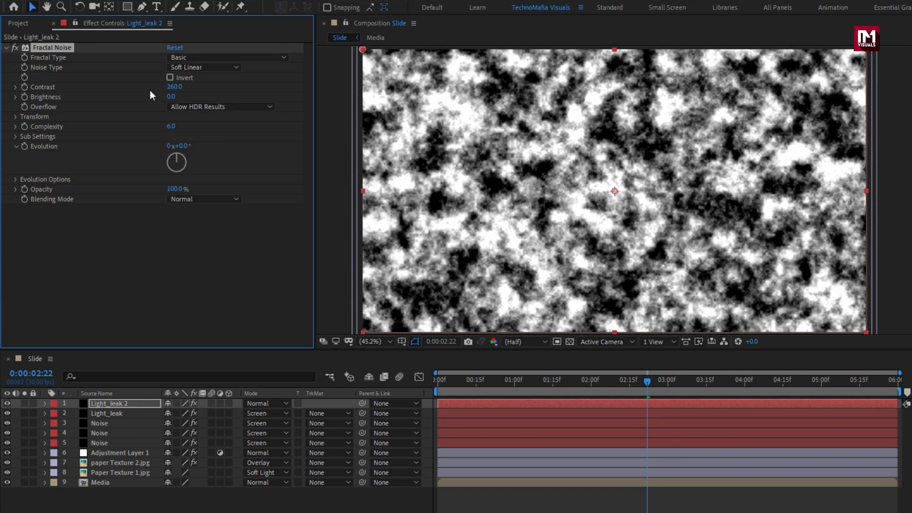
pyautogui.click(170, 96)
pyautogui.write('-30')
pyautogui.press('Return')
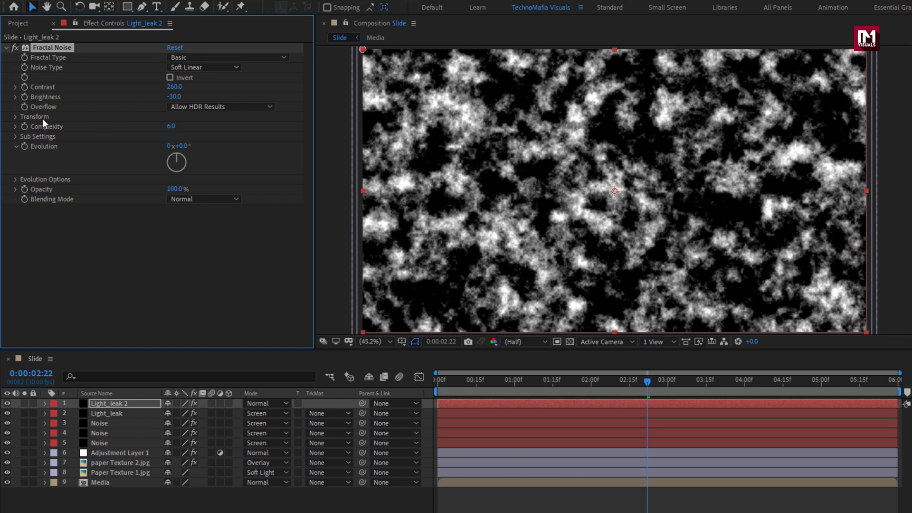
# Set the Light_leak 2 Fractal Noise's transform Scale to 3300 and Sub Scaling to 80, previewing up to 0:00:01:25
pyautogui.click(16, 117)
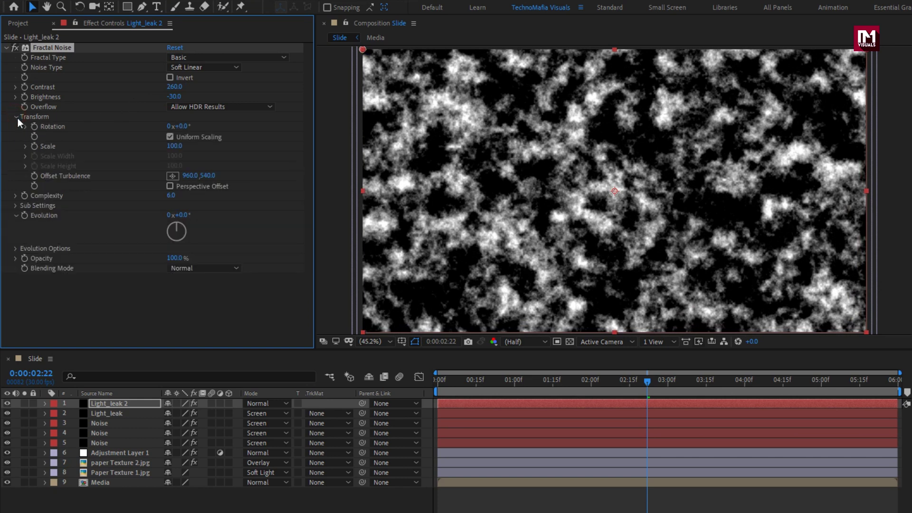
pyautogui.click(174, 146)
pyautogui.write('3300')
pyautogui.press('Return')
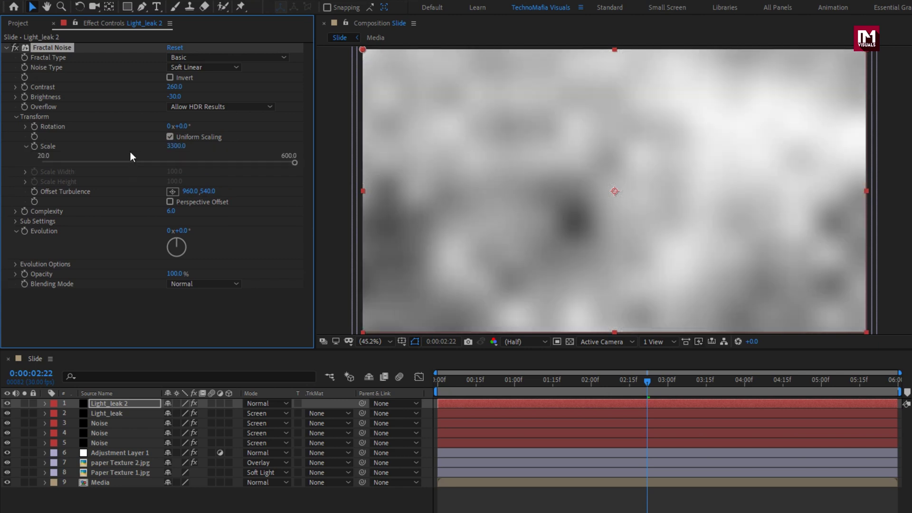
pyautogui.click(16, 221)
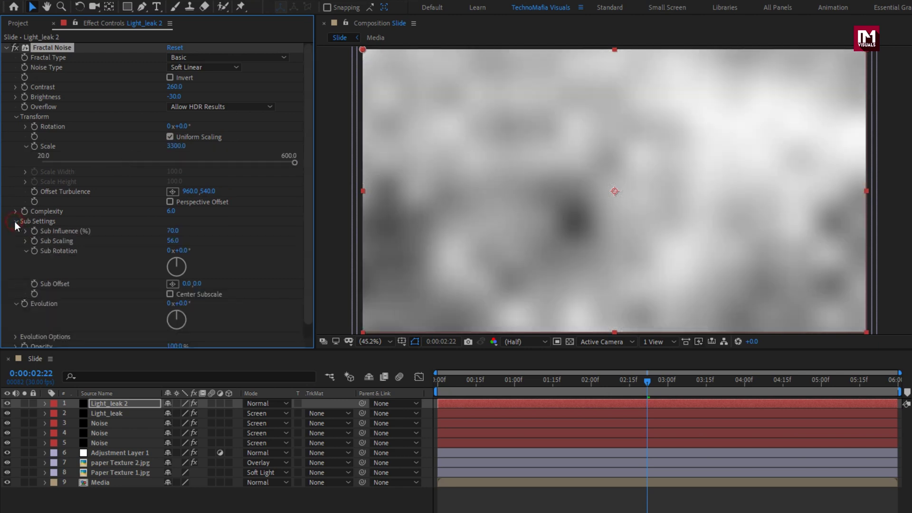
pyautogui.click(173, 241)
pyautogui.write('80')
pyautogui.press('Return')
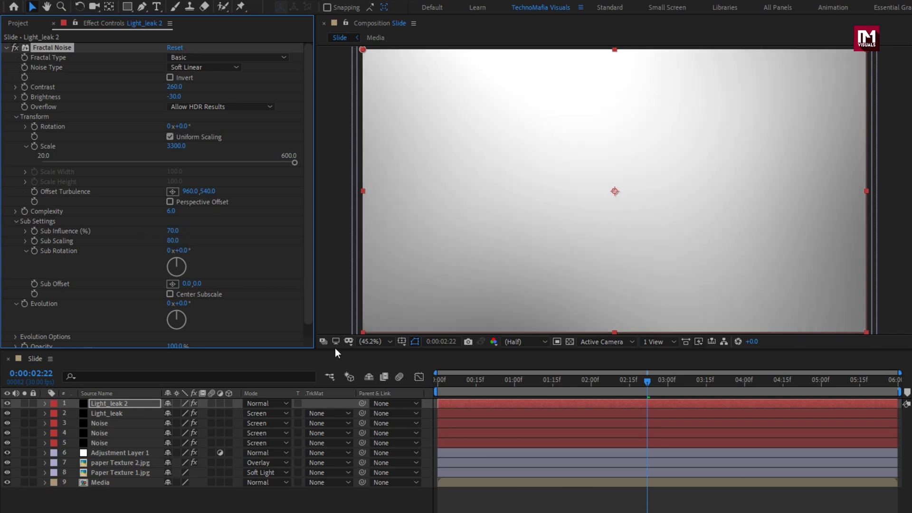
pyautogui.moveTo(464, 382); pyautogui.dragTo(578, 383)
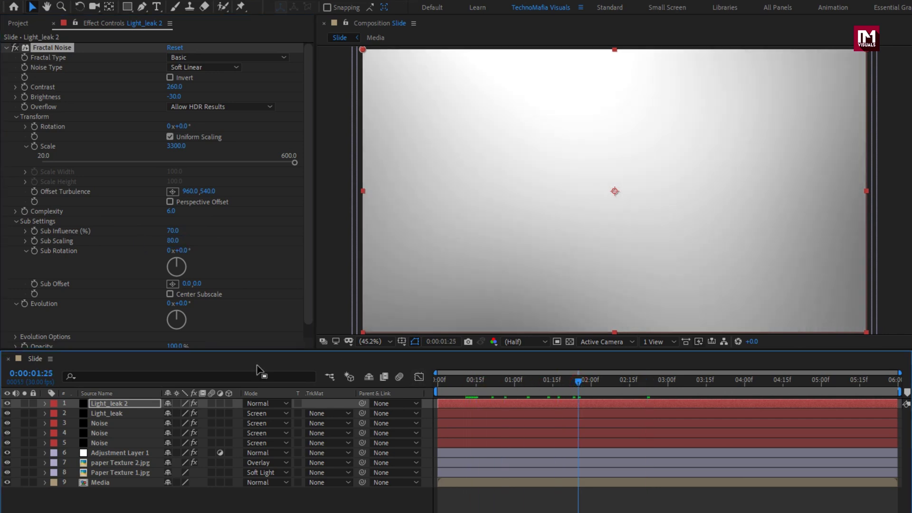
# Add the expression time*130 to the Light_leak 2 Fractal Noise's Evolution and preview the motion up to 0:00:04:05
pyautogui.press('alt')
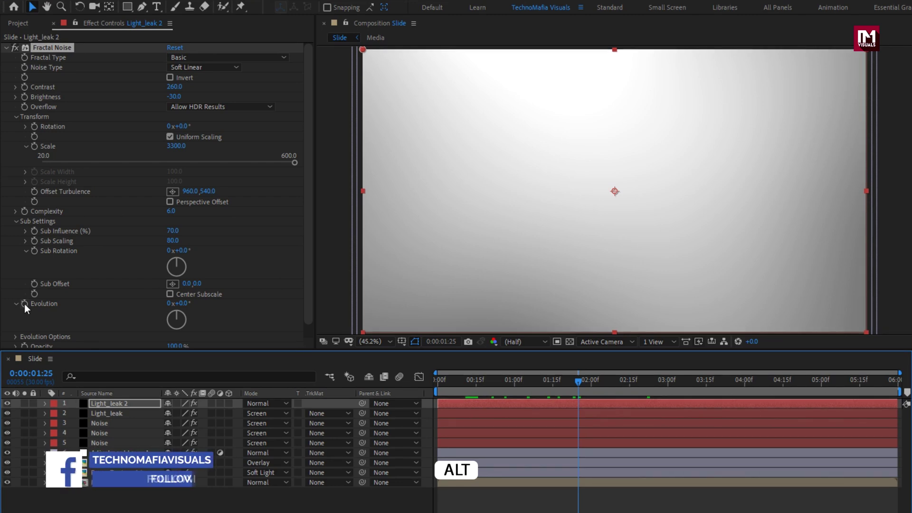
pyautogui.keyDown('alt'); pyautogui.click(24, 304); pyautogui.keyUp('alt')
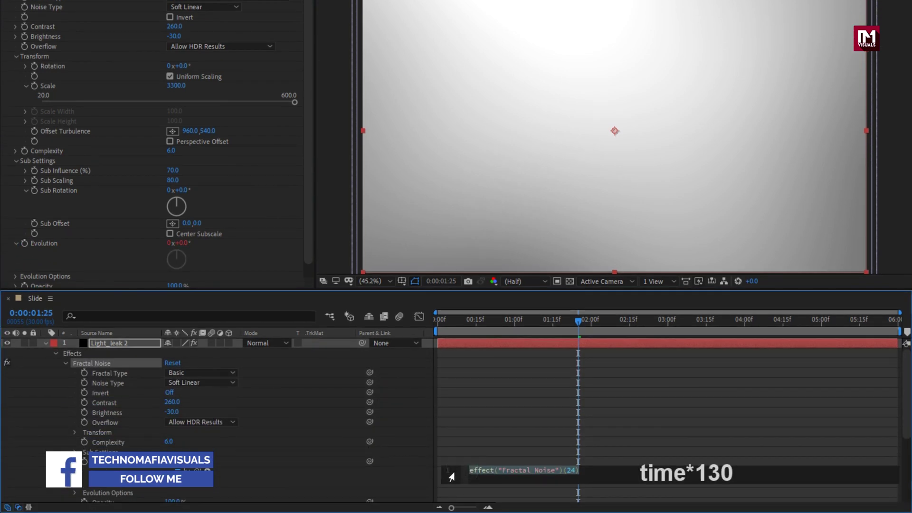
pyautogui.write('time')
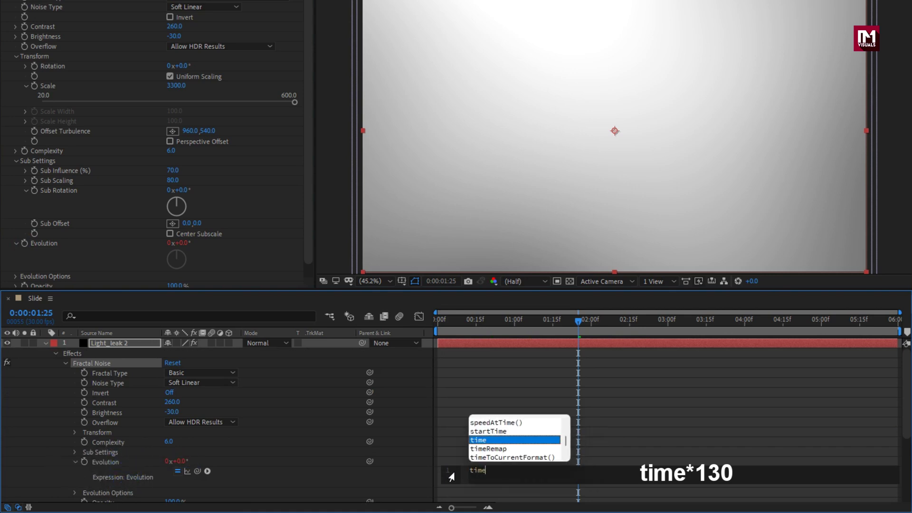
pyautogui.write('*1')
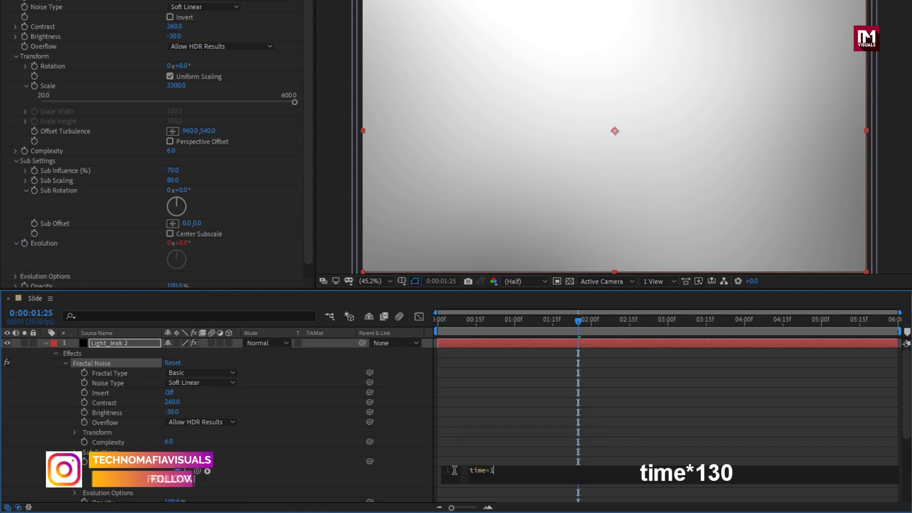
pyautogui.write('30')
pyautogui.press('KP_Enter')
pyautogui.moveTo(480, 319); pyautogui.dragTo(757, 327)
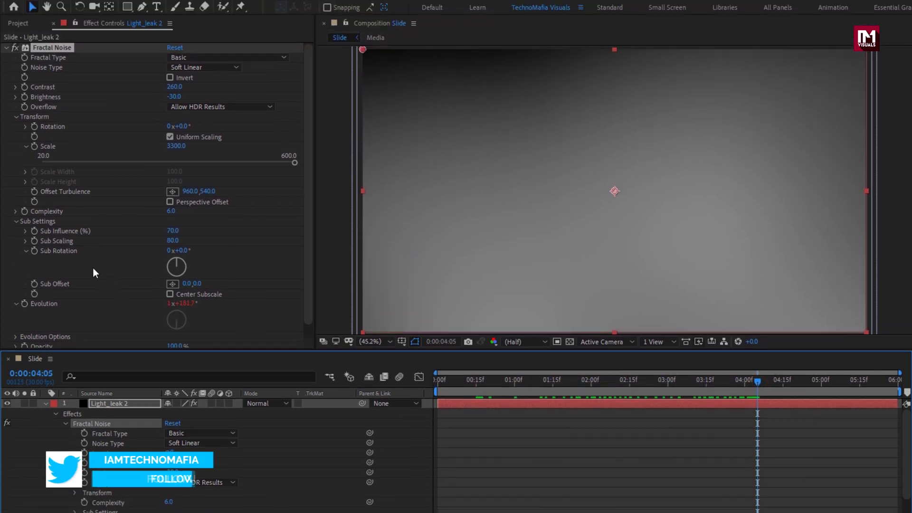
# Find the Tint effect and apply it to the Light_leak 2 layer beneath its Fractal Noise
pyautogui.click(7, 48)
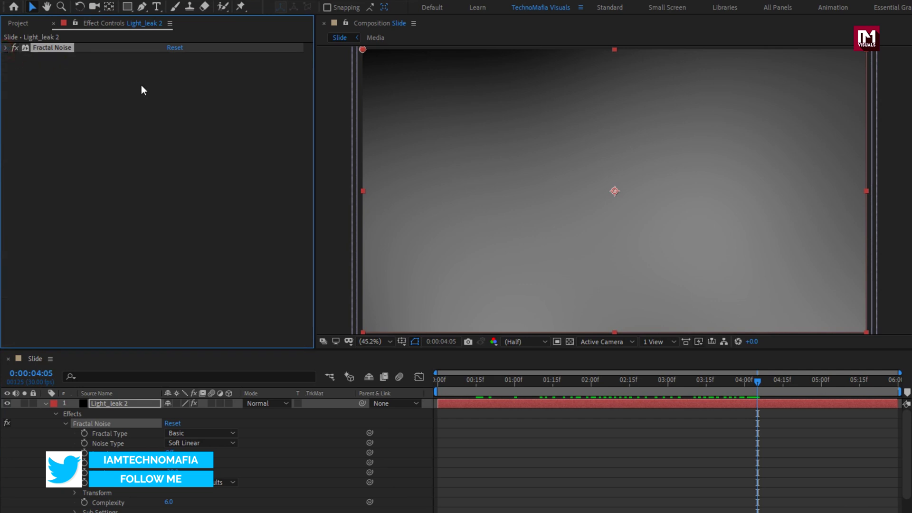
pyautogui.click(769, 38)
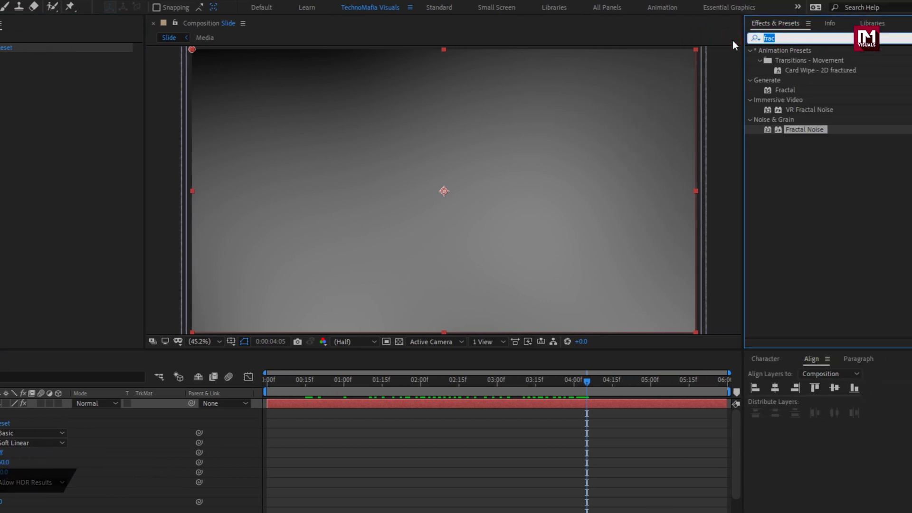
pyautogui.write('tint')
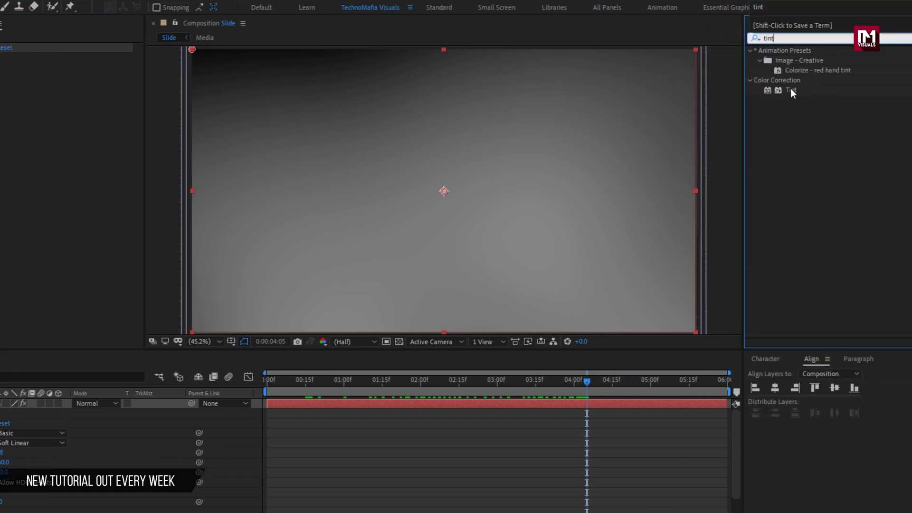
pyautogui.doubleClick(790, 90)
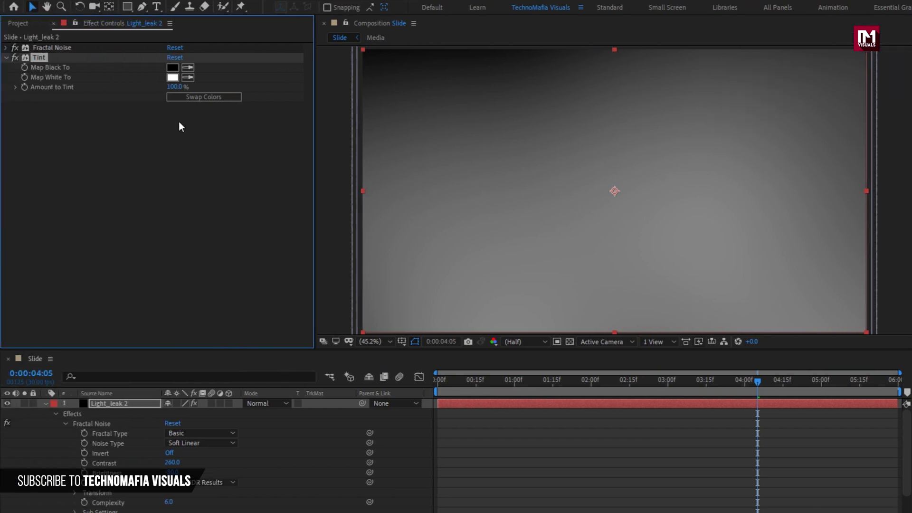
# Map white to a bright blue in the Light_leak 2 Tint effect and set its Amount to Tint to 40%
pyautogui.click(172, 77)
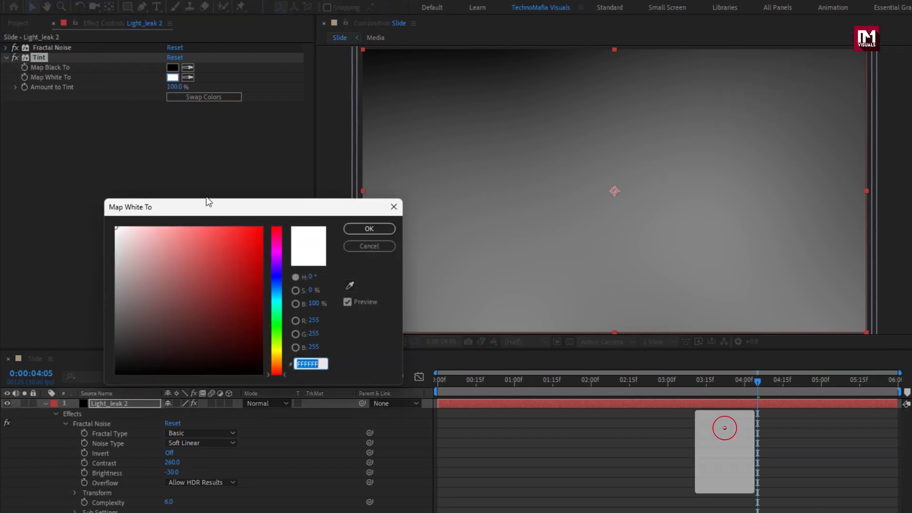
pyautogui.click(277, 289)
pyautogui.click(214, 233)
pyautogui.moveTo(214, 232); pyautogui.dragTo(236, 231)
pyautogui.click(360, 230)
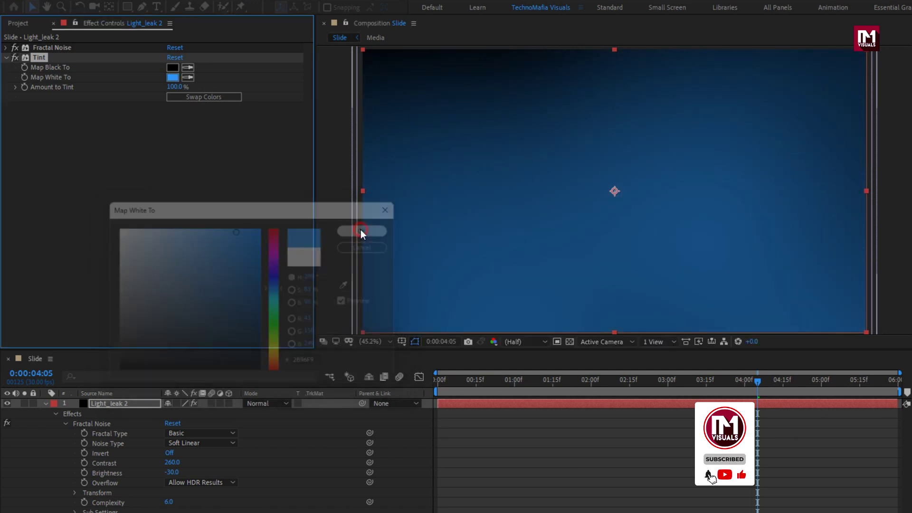
pyautogui.click(177, 87)
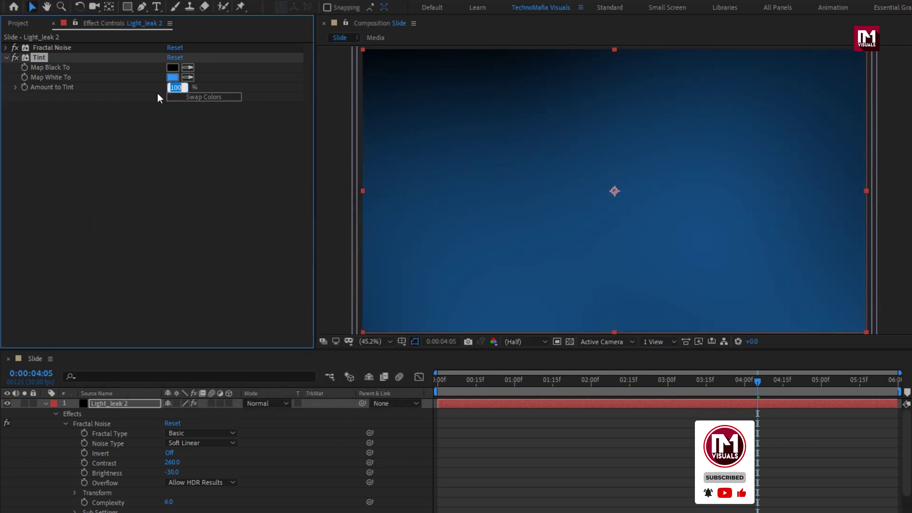
pyautogui.write('40')
pyautogui.press('Return')
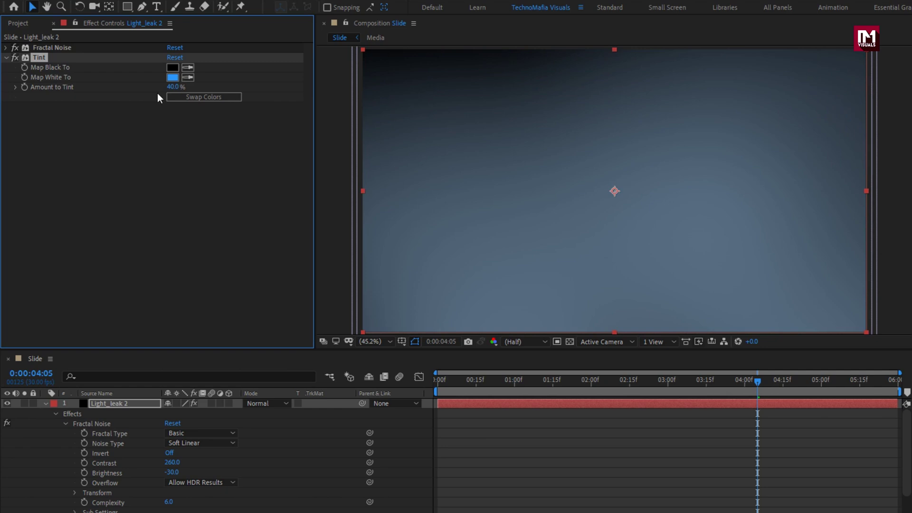
# Blend the Light_leak 2 layer in Screen mode, check it at 0:00:00:23, and set its Amount to Tint to 100%
pyautogui.click(257, 403)
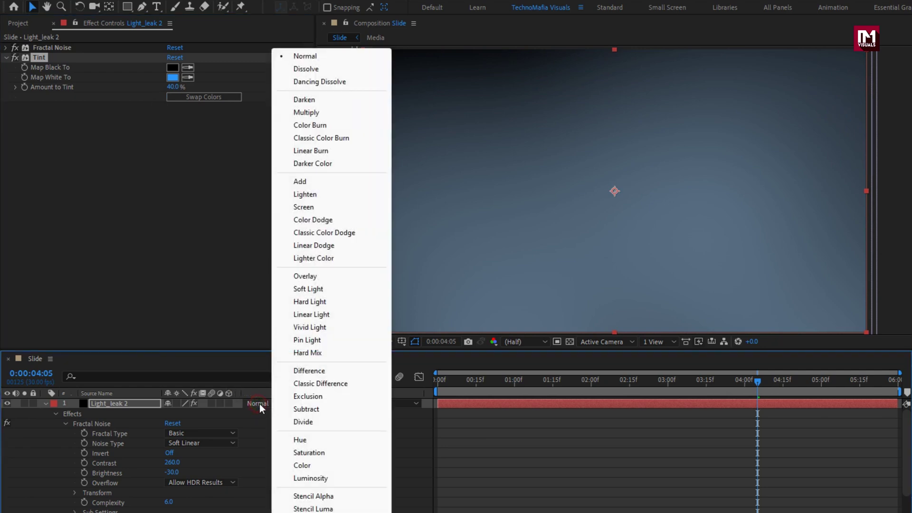
pyautogui.click(299, 207)
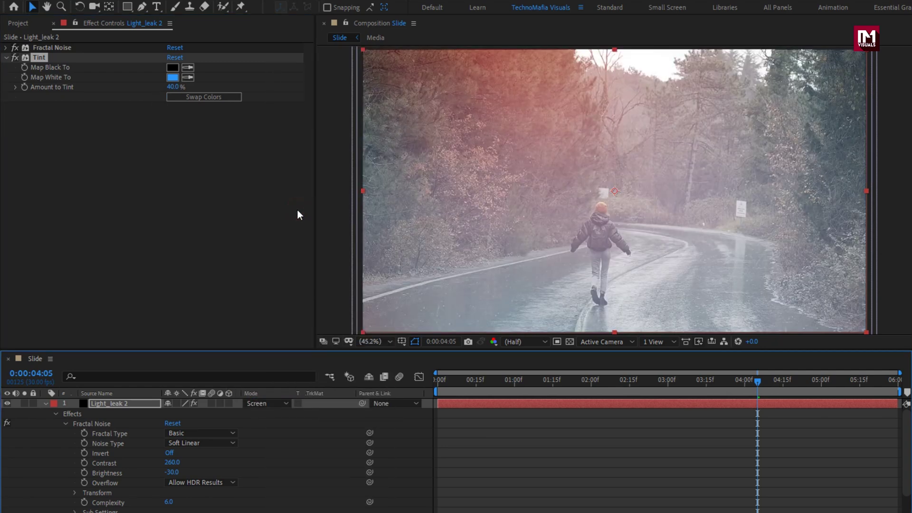
pyautogui.click(7, 402)
pyautogui.click(8, 402)
pyautogui.click(540, 382)
pyautogui.click(496, 385)
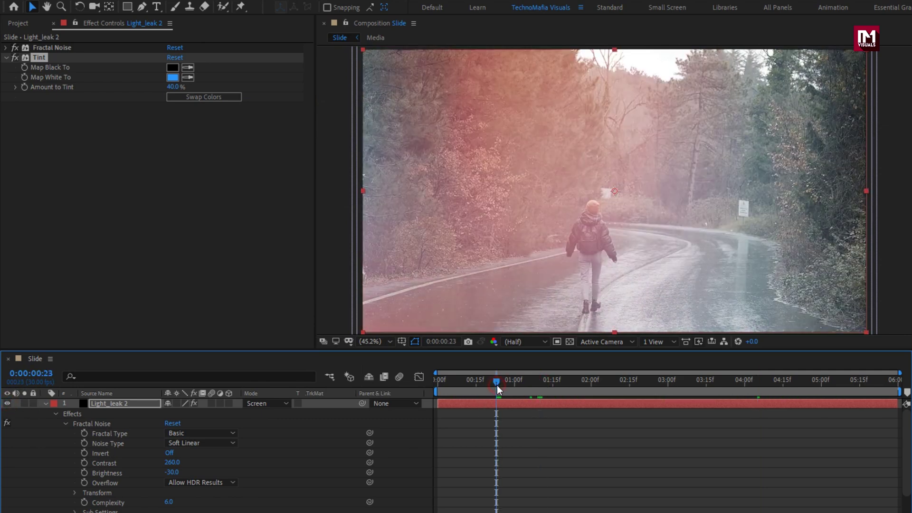
pyautogui.moveTo(173, 86); pyautogui.dragTo(234, 89)
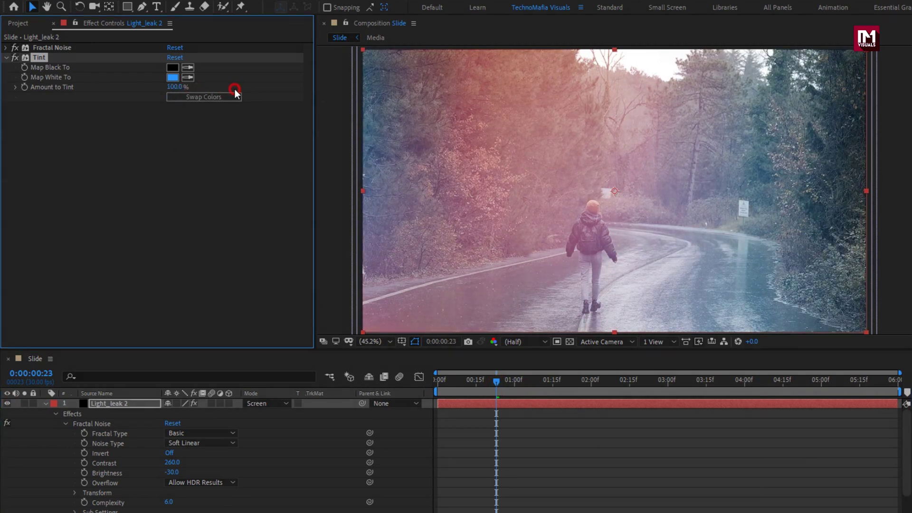
# Set the Light_leak 2 layer's opacity to 40% and preview the leak up to 0:00:04:12 with the layer hidden and shown
pyautogui.press('t')
pyautogui.click(132, 406)
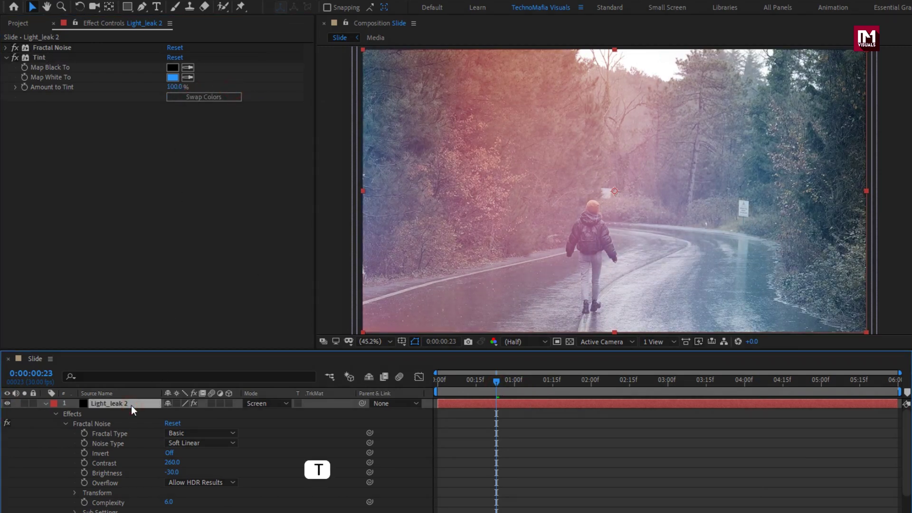
pyautogui.press('t')
pyautogui.click(167, 411)
pyautogui.write('40')
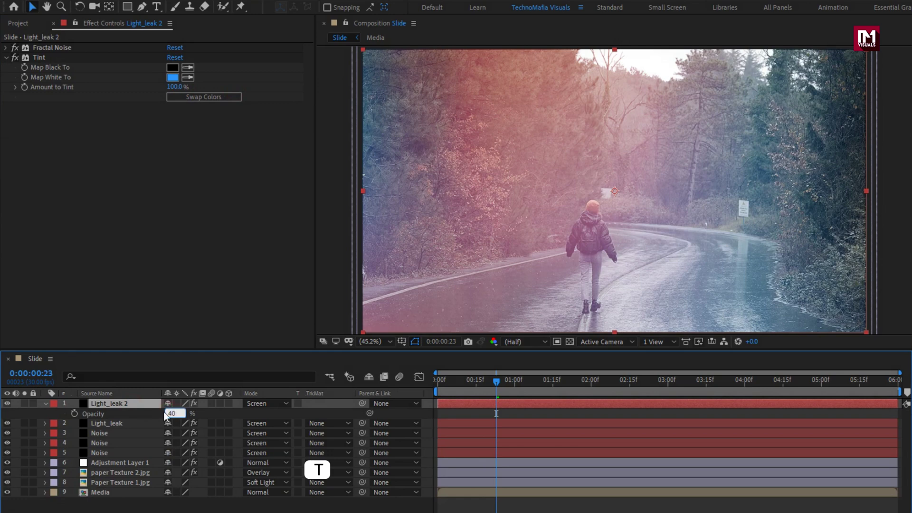
pyautogui.press('Return')
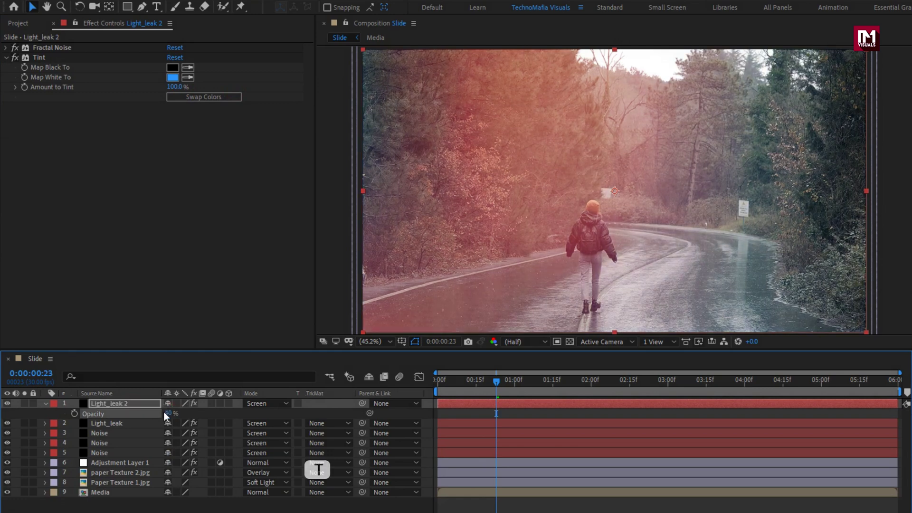
pyautogui.click(46, 403)
pyautogui.moveTo(522, 384); pyautogui.dragTo(776, 375)
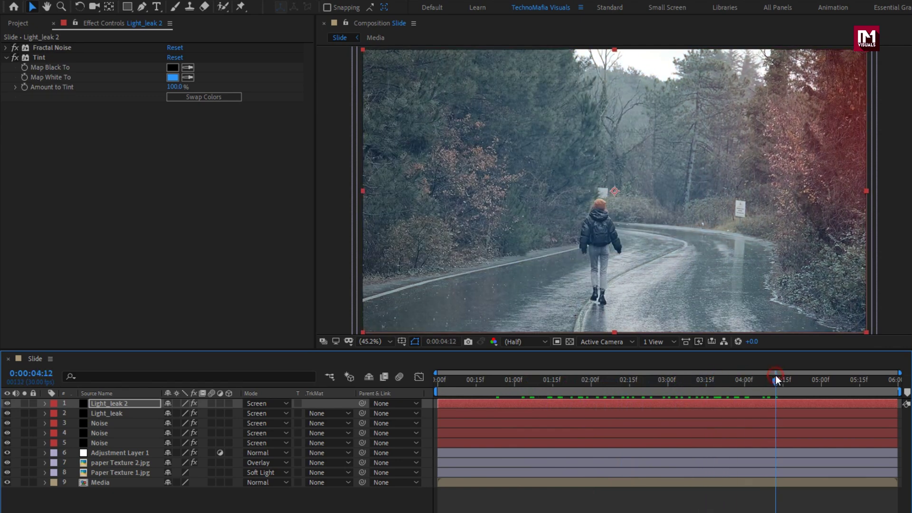
pyautogui.click(7, 404)
pyautogui.click(7, 403)
# Add Particle.mov as the uppermost layer of the Slide composition and set its blending mode to Screen
pyautogui.click(18, 23)
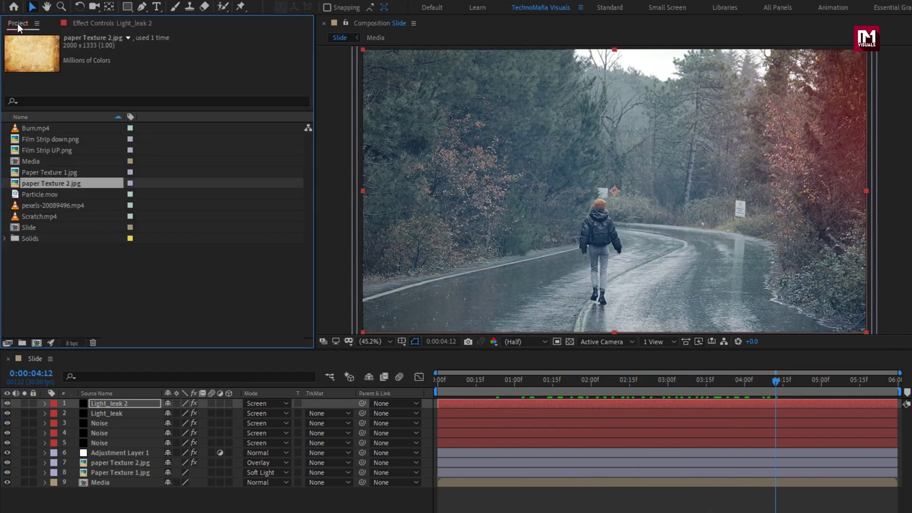
pyautogui.click(33, 195)
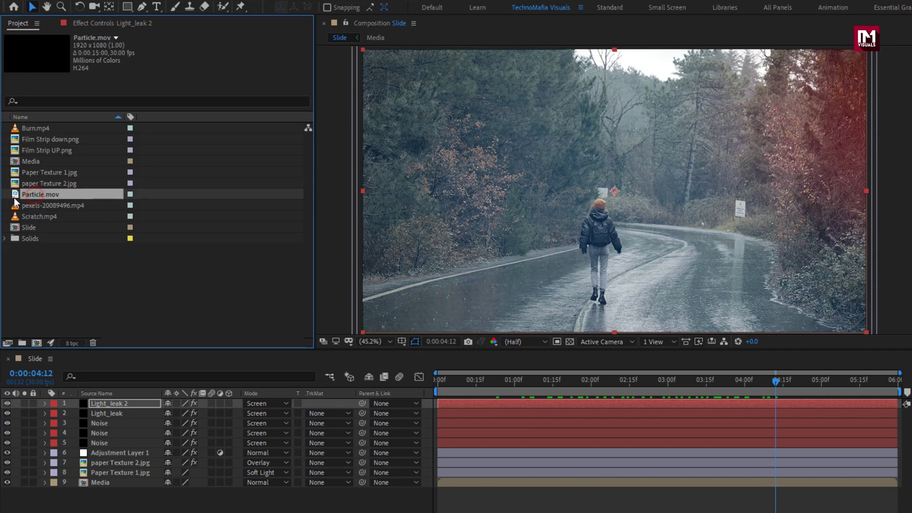
pyautogui.moveTo(35, 195); pyautogui.dragTo(115, 400)
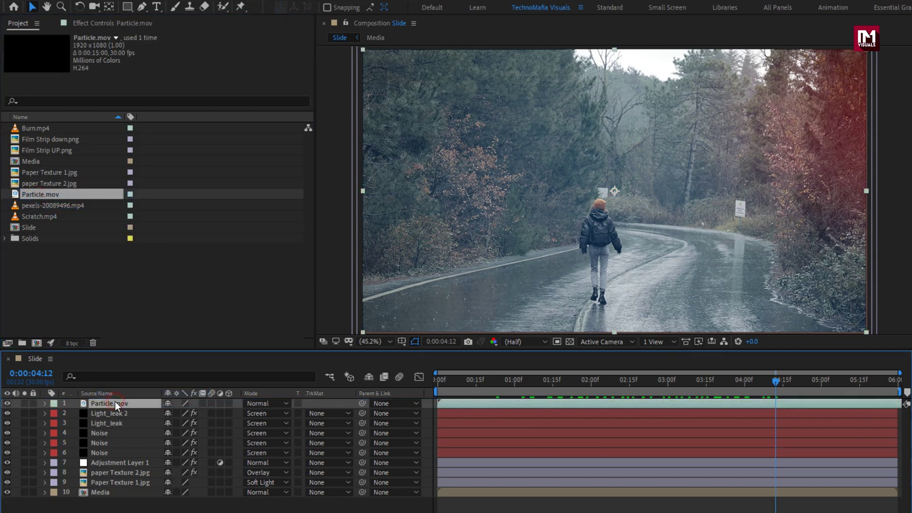
pyautogui.click(257, 402)
pyautogui.click(299, 207)
# Add Scratch.mp4 above the Particle.mov layer and set its blending mode to Screen
pyautogui.moveTo(41, 217); pyautogui.dragTo(133, 401)
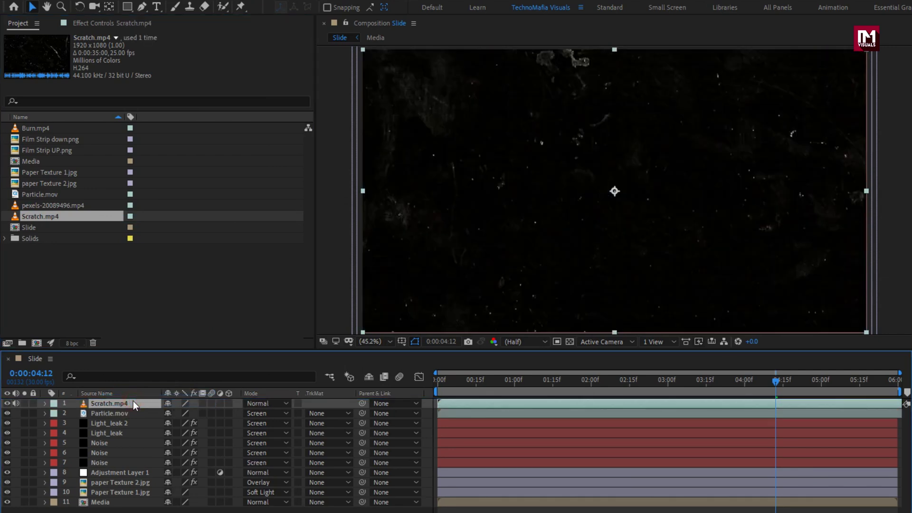
pyautogui.click(261, 403)
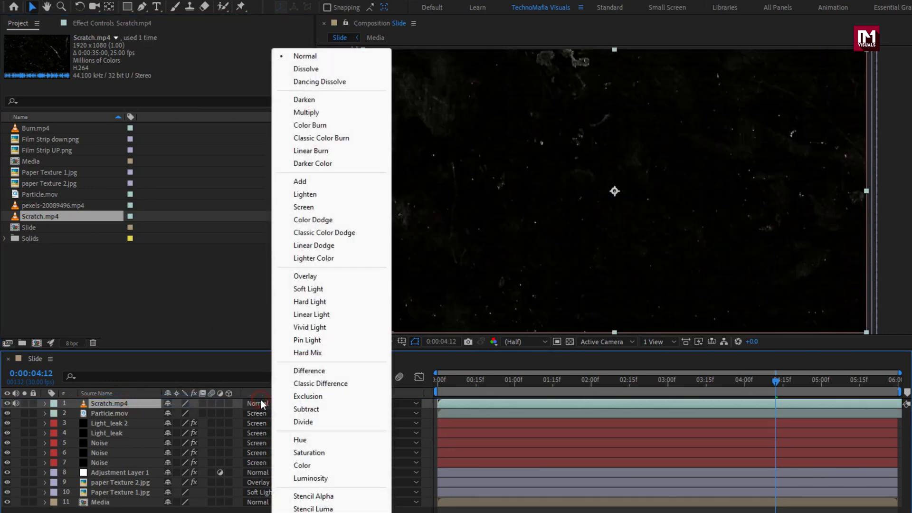
pyautogui.click(303, 208)
# Set the Scratch.mp4 layer's opacity to 20% and preview the scratches up to 0:00:01:25
pyautogui.press('t')
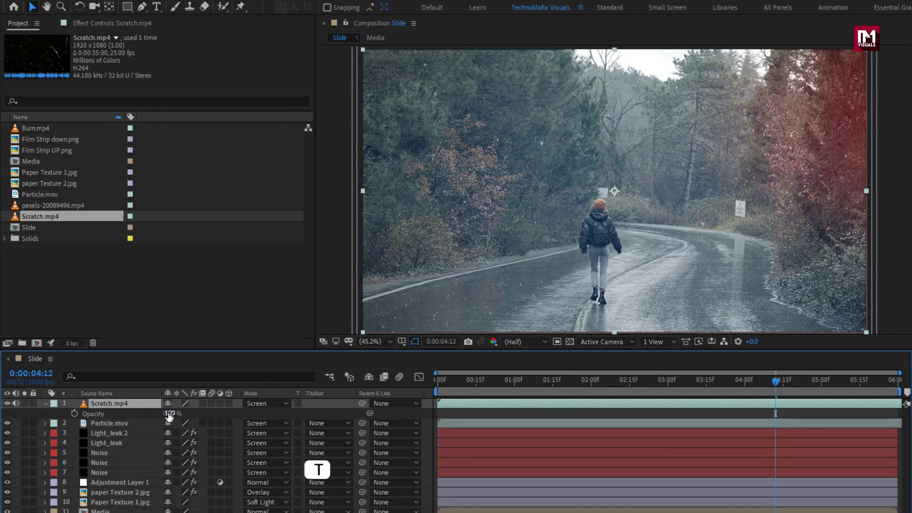
pyautogui.write('20')
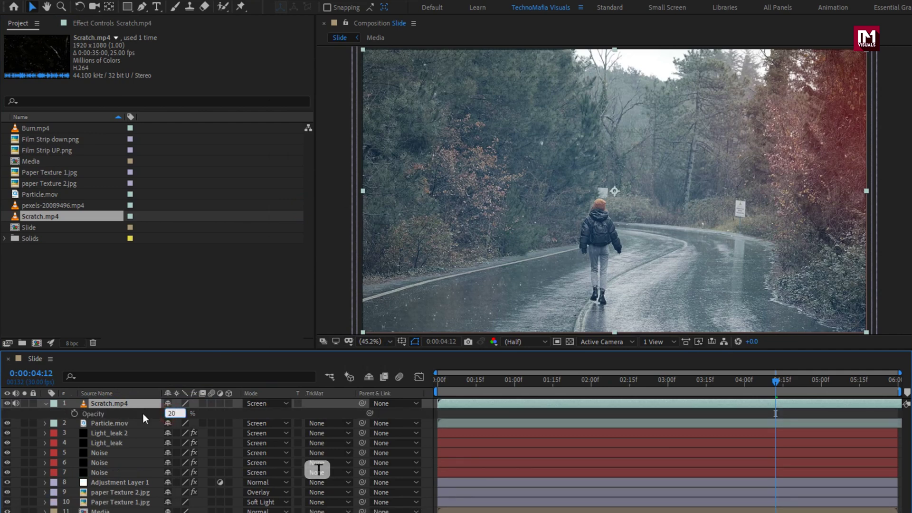
pyautogui.press('Return')
pyautogui.moveTo(467, 383); pyautogui.dragTo(578, 381)
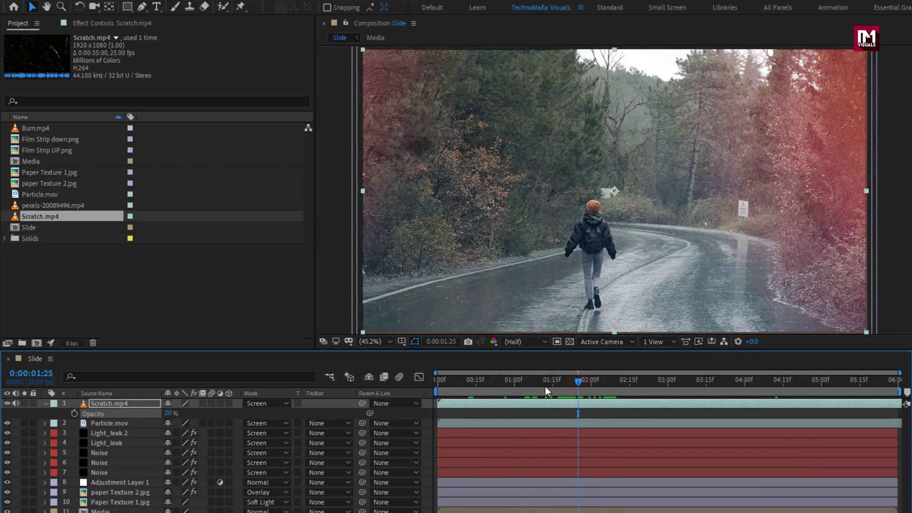
pyautogui.click(45, 403)
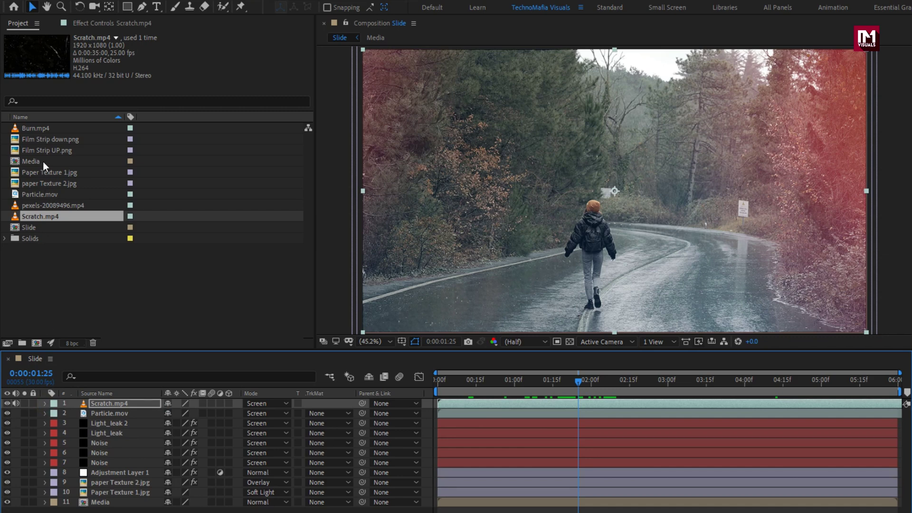
# Add Burn.mp4 above the Scratch.mp4 layer and shift its clip to start at about 0:00:01:00
pyautogui.moveTo(29, 130)
pyautogui.mouseDown()
pyautogui.moveTo(95, 228)
pyautogui.moveTo(124, 406)
pyautogui.mouseUp()
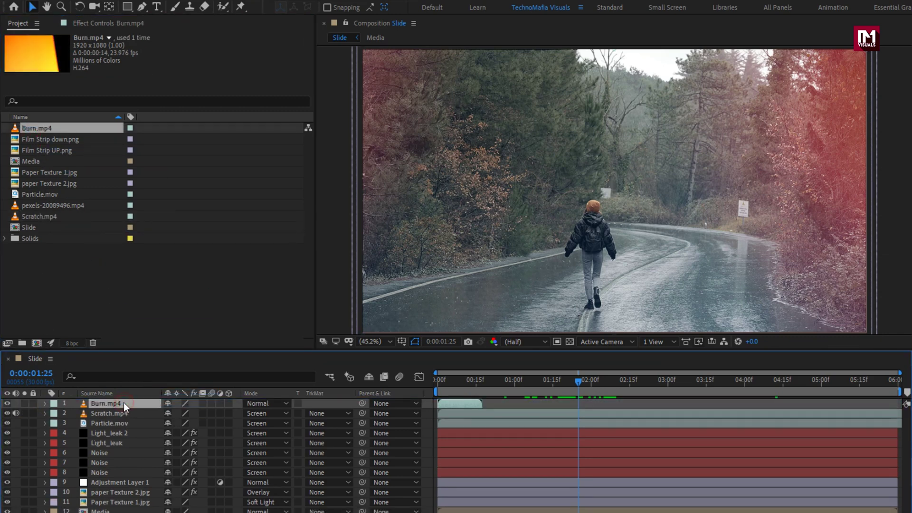
pyautogui.click(453, 382)
pyautogui.moveTo(471, 403)
pyautogui.mouseDown()
pyautogui.moveTo(542, 403)
pyautogui.moveTo(534, 384)
pyautogui.mouseUp()
pyautogui.click(532, 380)
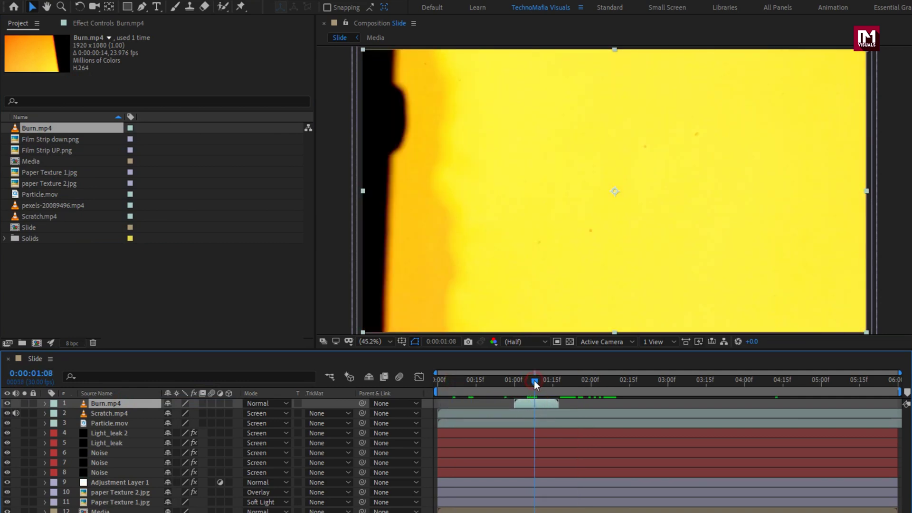
# Set the Burn.mp4 layer's blending mode to Screen and its opacity to 80%, previewing the burn up to 0:00:01:16
pyautogui.click(268, 403)
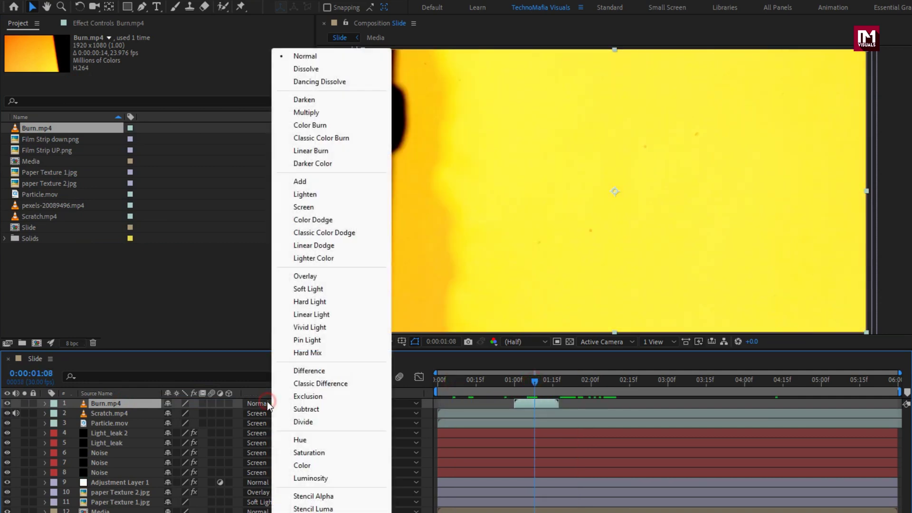
pyautogui.click(298, 207)
pyautogui.moveTo(479, 384); pyautogui.dragTo(556, 385)
pyautogui.press('t')
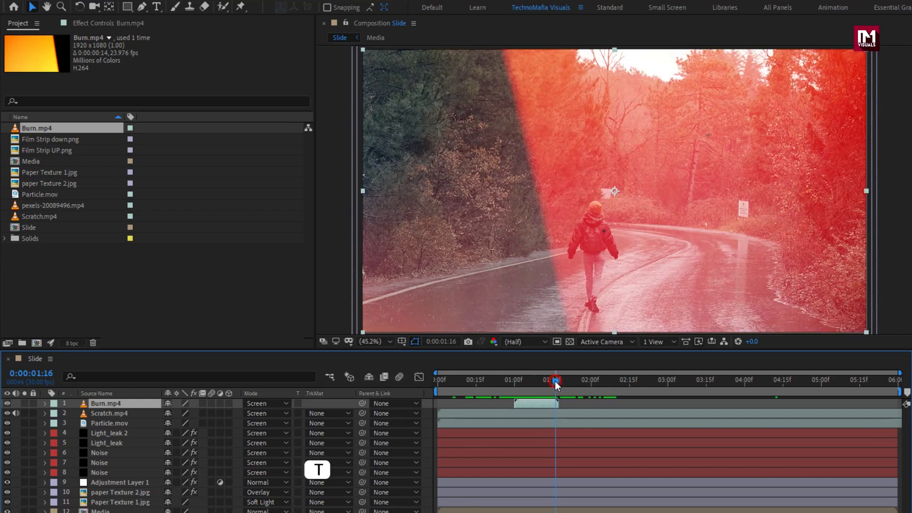
pyautogui.click(159, 412)
pyautogui.write('80')
pyautogui.press('Return')
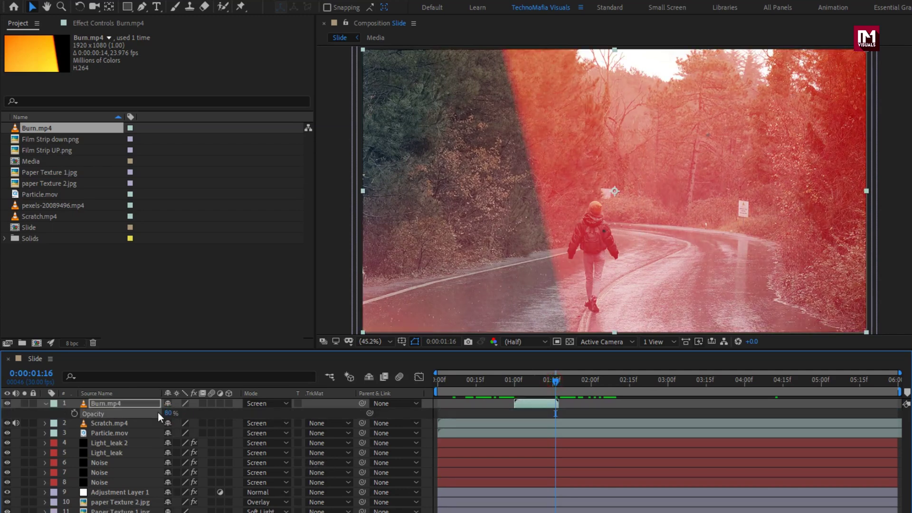
# Duplicate the Burn.mp4 layer, shift the copy to start at about 0:00:03:14, and preview it at 0:00:03:24
pyautogui.hotkey('ctrl', 'd')
pyautogui.click(102, 403)
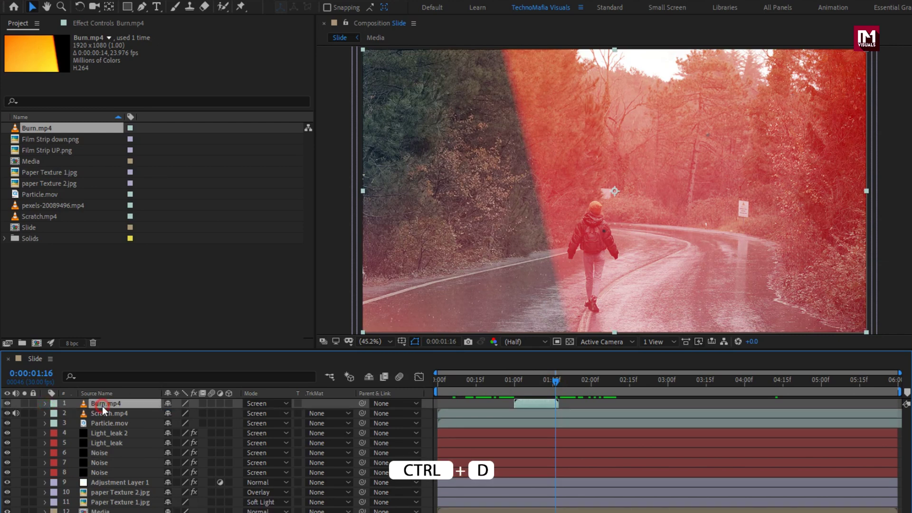
pyautogui.hotkey('ctrl', 'd')
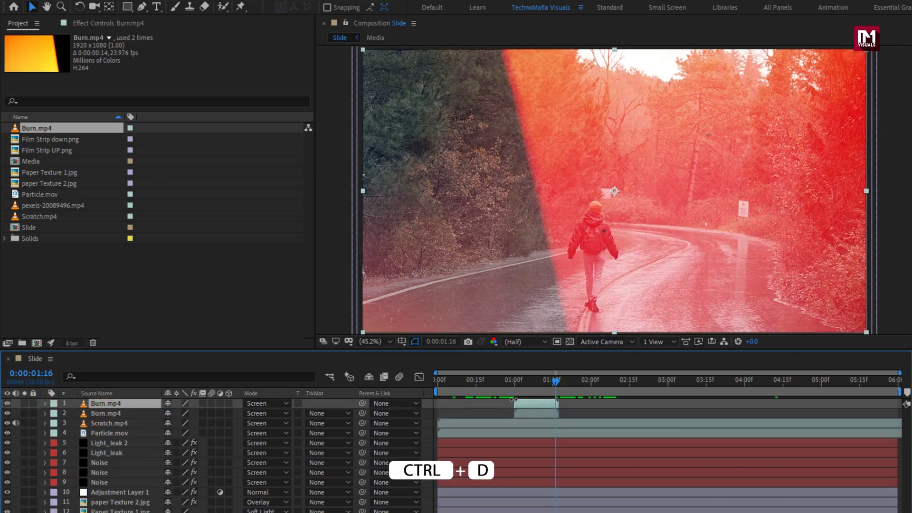
pyautogui.moveTo(572, 402)
pyautogui.mouseDown()
pyautogui.moveTo(749, 402)
pyautogui.moveTo(729, 384)
pyautogui.mouseUp()
pyautogui.click(714, 384)
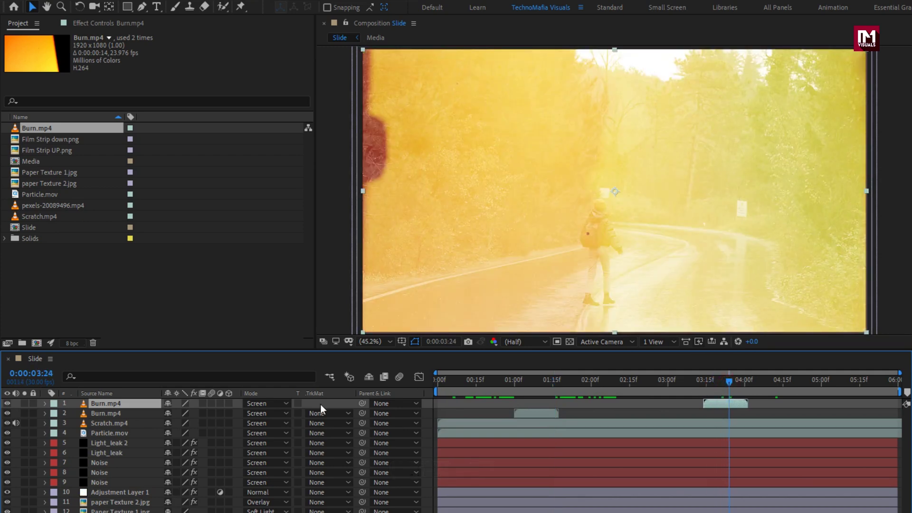
# Create an adjustment layer above the Burn.mp4 layers and apply the Curves effect to it
pyautogui.click(589, 402)
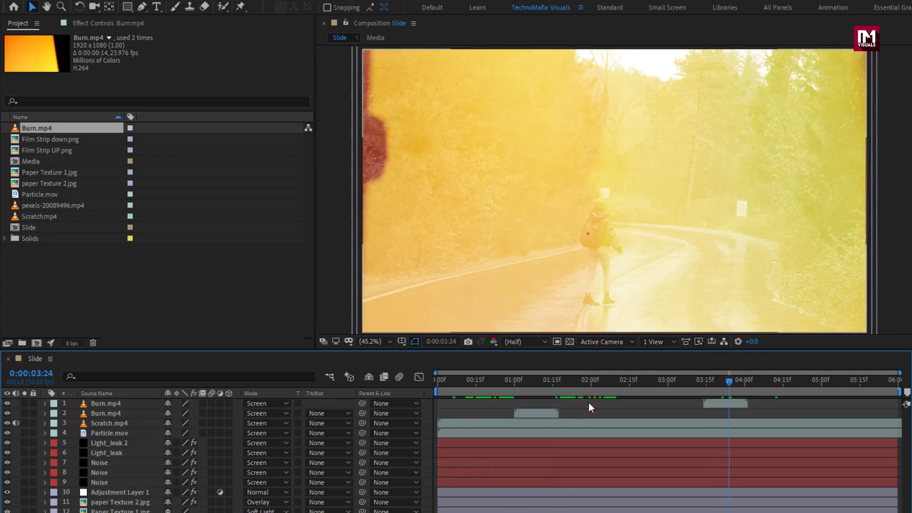
pyautogui.rightClick(309, 400)
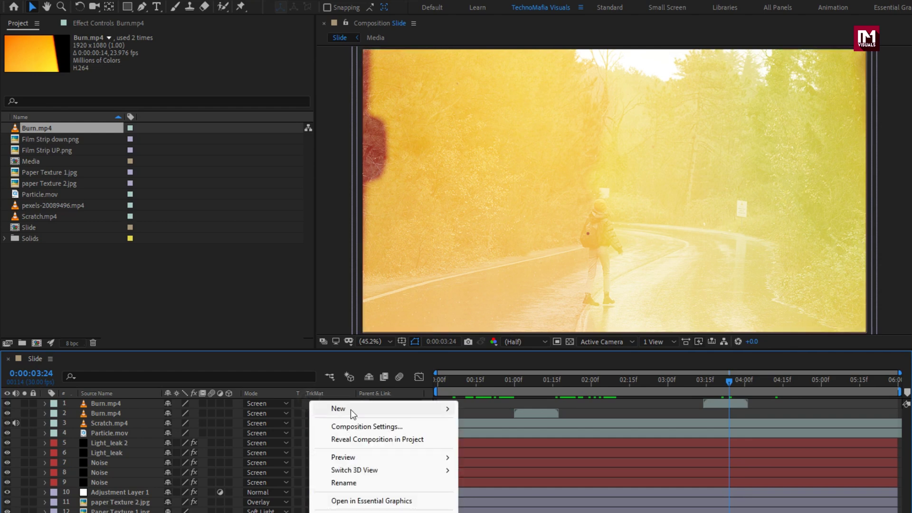
pyautogui.moveTo(350, 409)
pyautogui.click(505, 502)
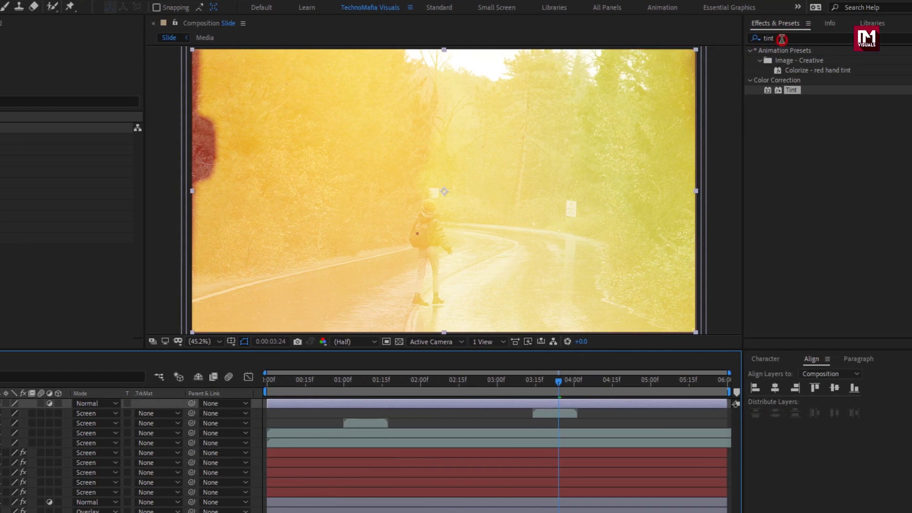
pyautogui.click(781, 38)
pyautogui.click(746, 41)
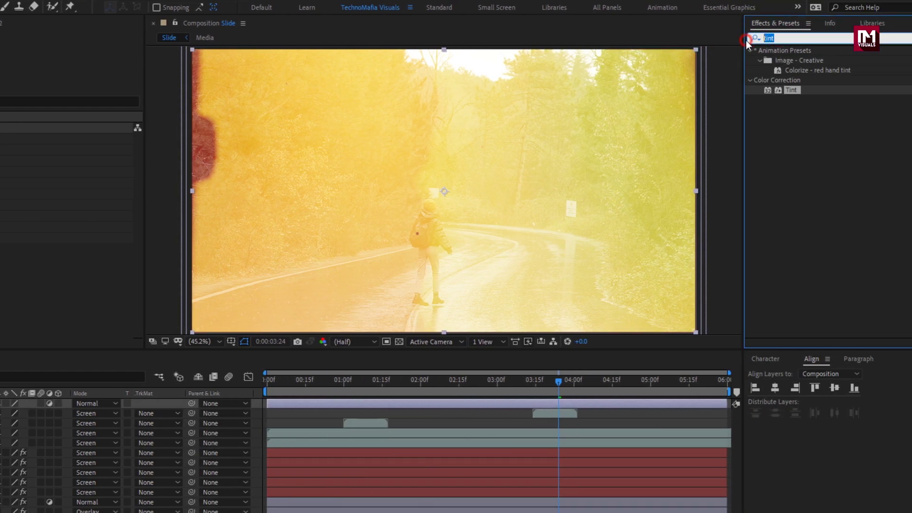
pyautogui.write('curv')
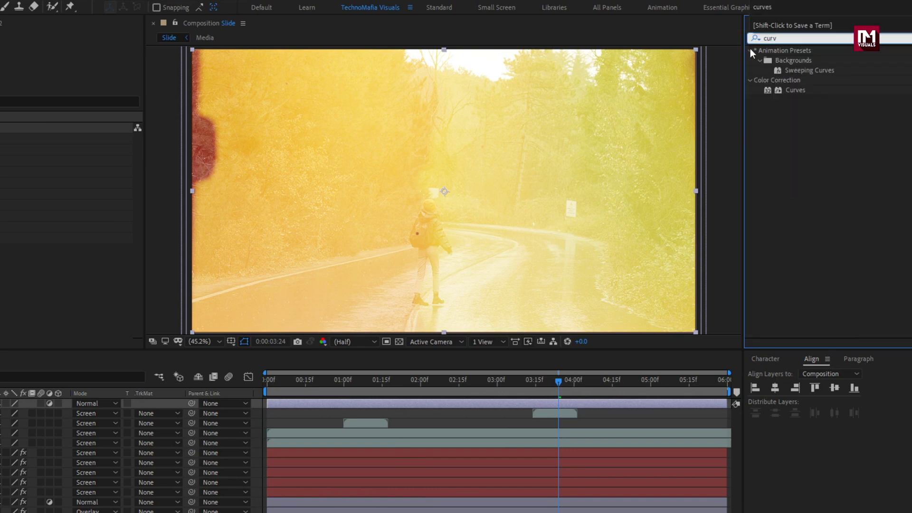
pyautogui.doubleClick(793, 90)
# Shape the new adjustment layer's RGB curve into an S with darker shadows and brighter highlights, and compare the image with the layer hidden
pyautogui.click(472, 380)
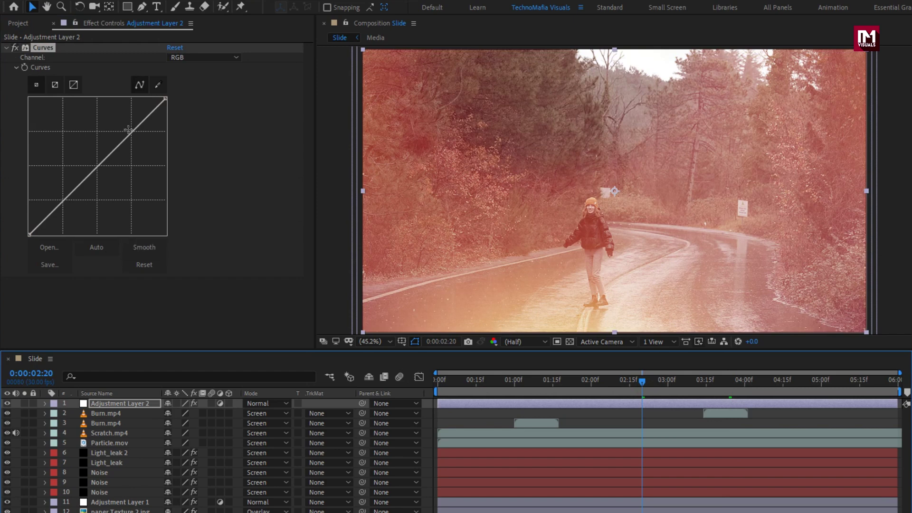
pyautogui.moveTo(128, 130); pyautogui.dragTo(128, 129)
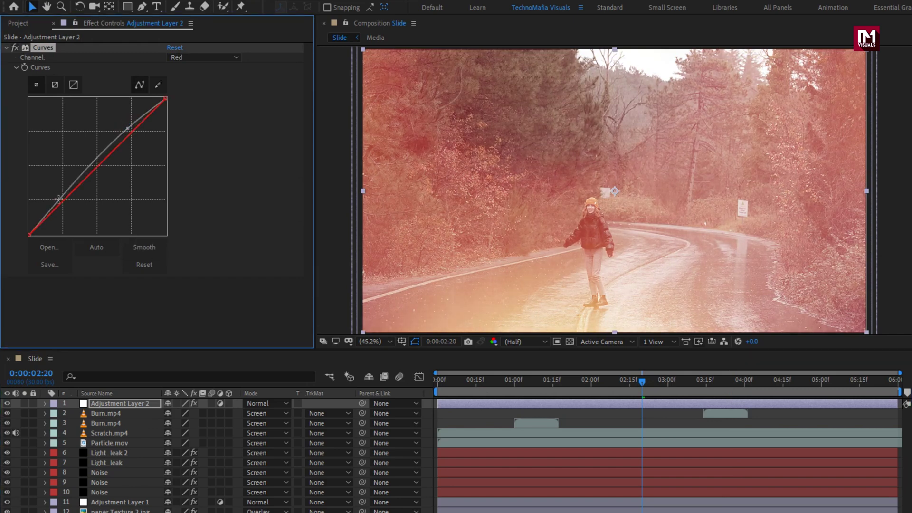
pyautogui.moveTo(59, 199); pyautogui.dragTo(63, 212)
pyautogui.moveTo(128, 129); pyautogui.dragTo(131, 122)
pyautogui.click(62, 214)
pyautogui.moveTo(467, 383); pyautogui.dragTo(582, 383)
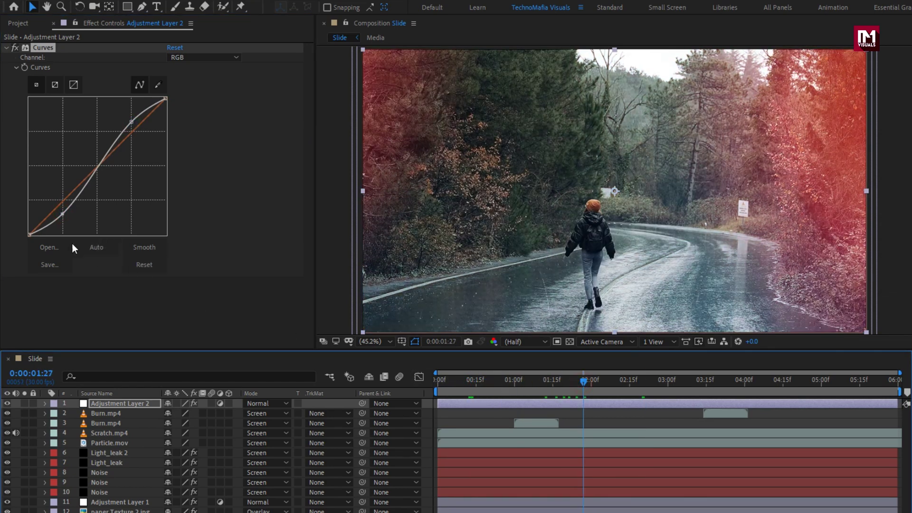
pyautogui.click(63, 214)
pyautogui.moveTo(64, 216); pyautogui.dragTo(65, 217)
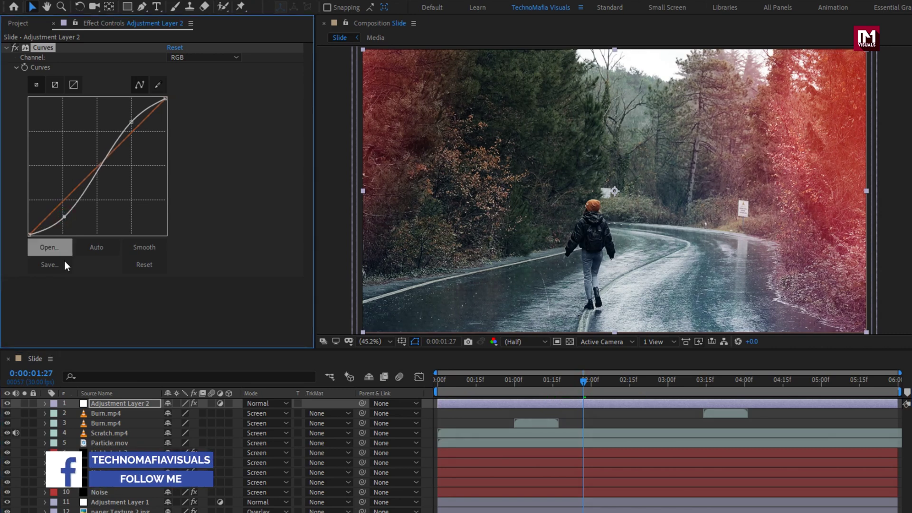
pyautogui.click(7, 403)
pyautogui.click(7, 403)
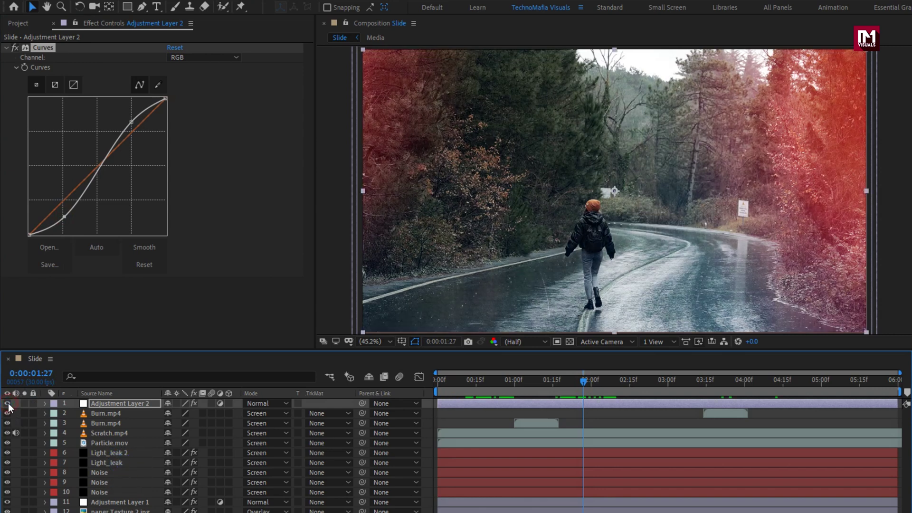
# Create a black 1920 x 1080 px solid named Frame as the uppermost layer
pyautogui.click(325, 402)
pyautogui.rightClick(324, 402)
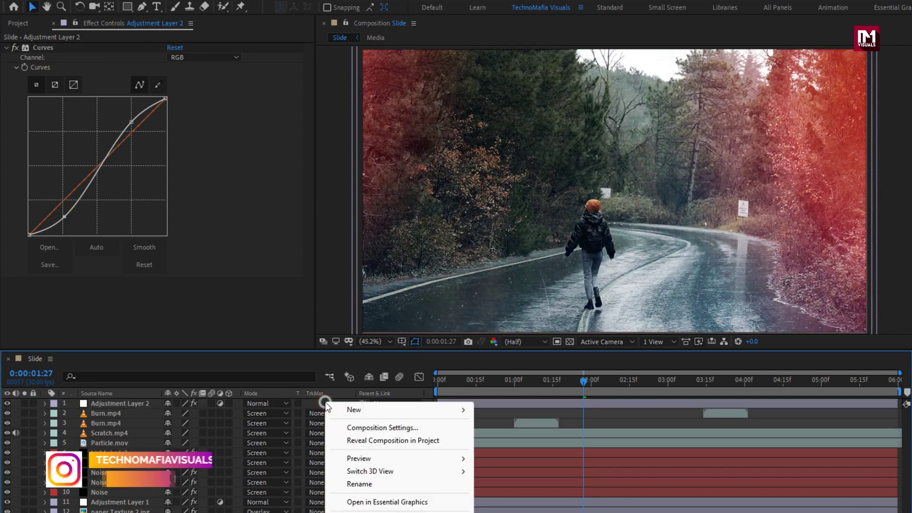
pyautogui.moveTo(389, 417)
pyautogui.click(516, 440)
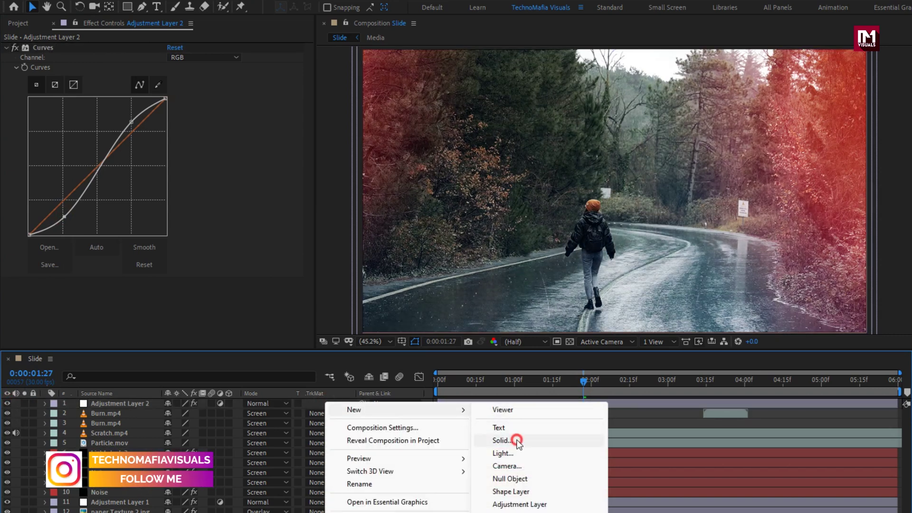
pyautogui.write('Frame')
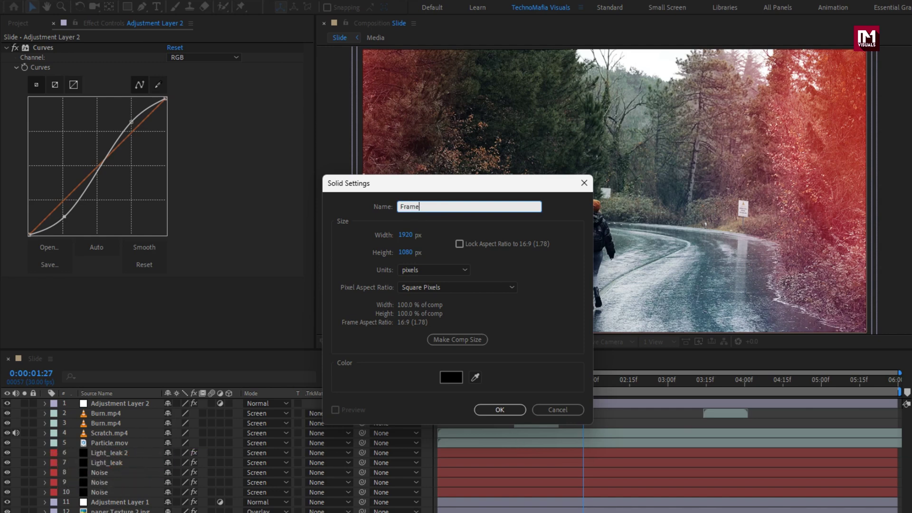
pyautogui.click(513, 412)
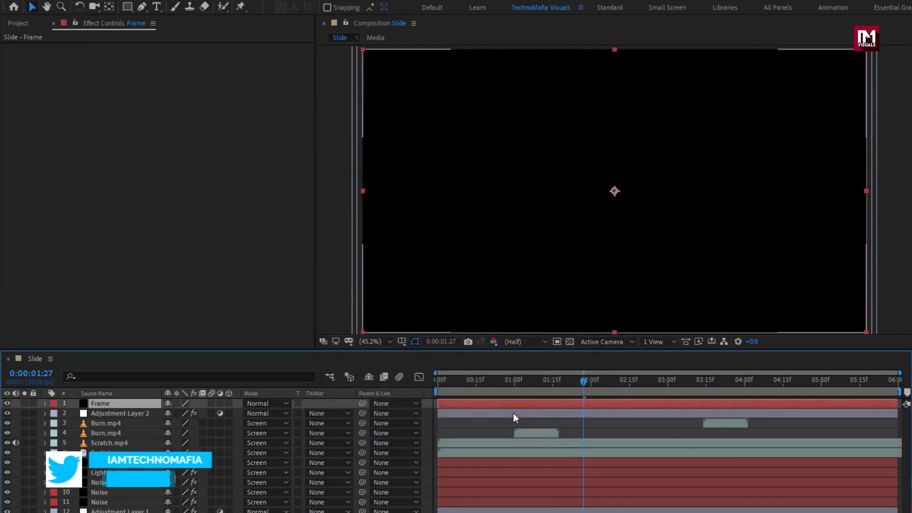
# Add a rectangular mask to the Frame solid, bounded at top 10% and bottom 90% of source, and invert it
pyautogui.doubleClick(128, 5)
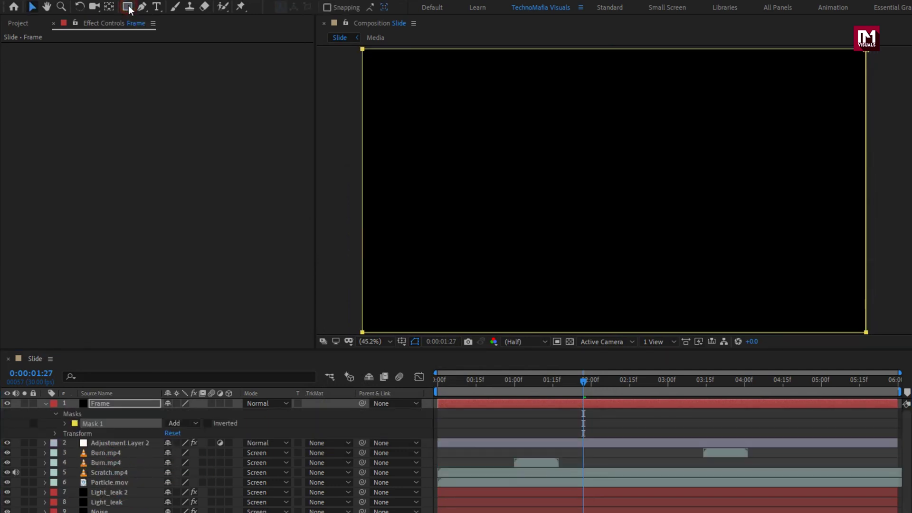
pyautogui.click(66, 424)
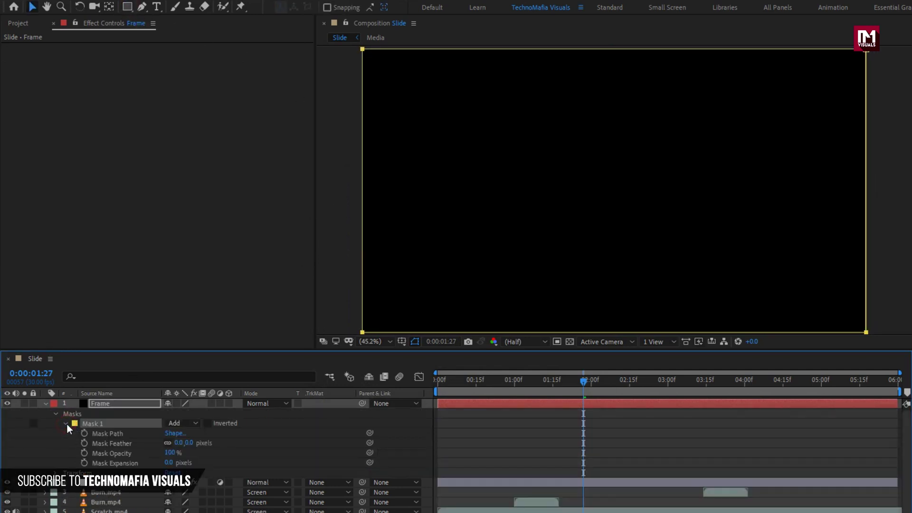
pyautogui.click(174, 434)
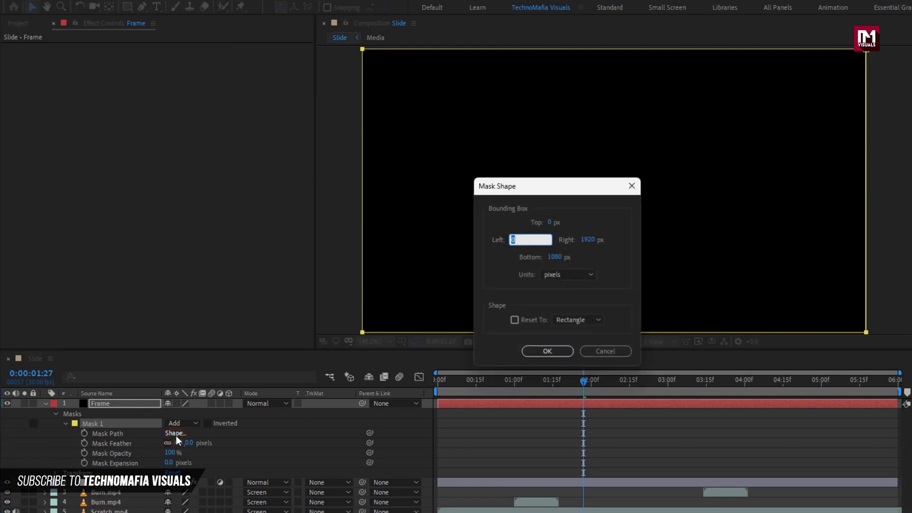
pyautogui.click(565, 275)
pyautogui.click(554, 325)
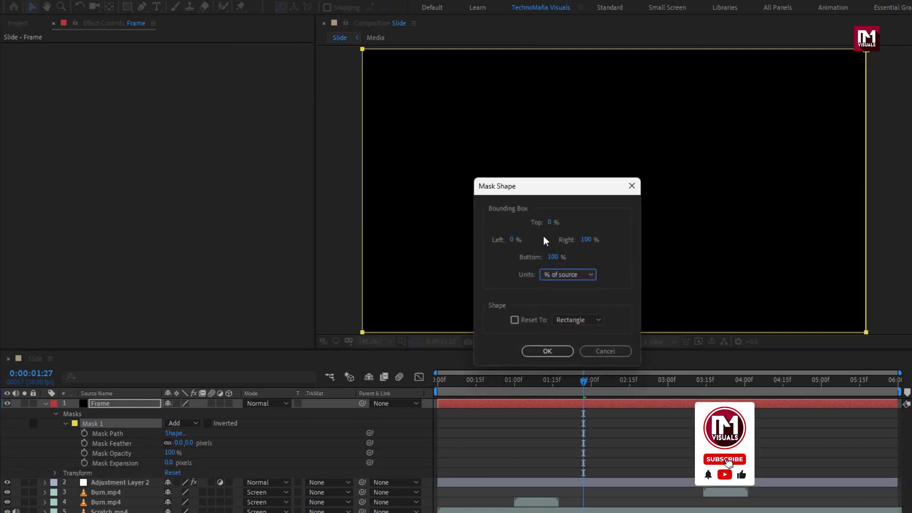
pyautogui.click(550, 222)
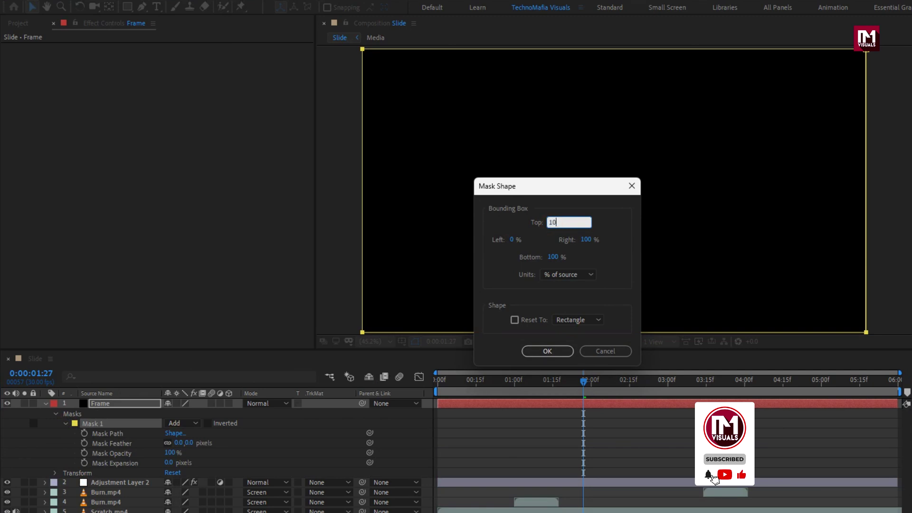
pyautogui.click(551, 257)
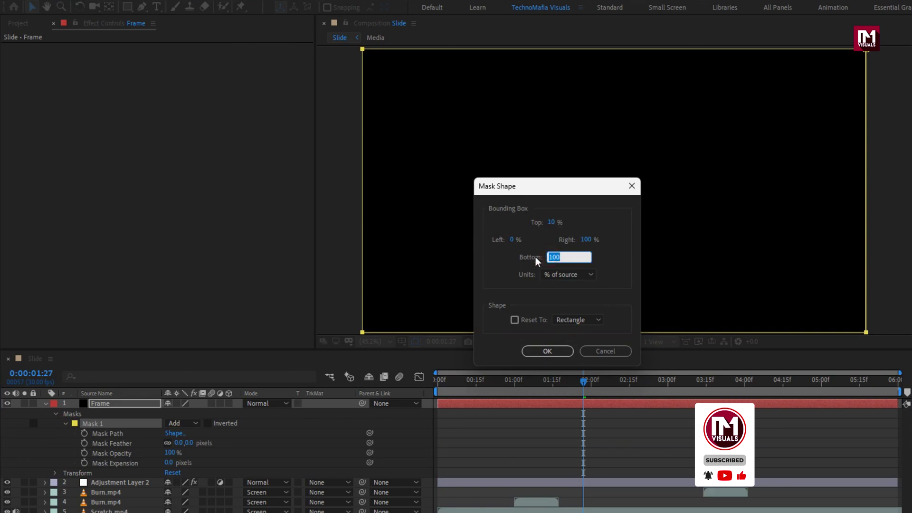
pyautogui.write('90')
pyautogui.click(539, 350)
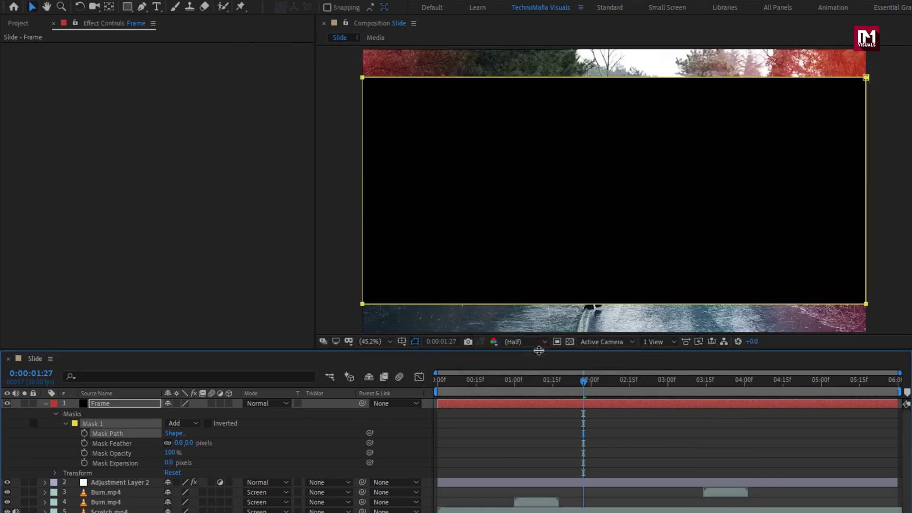
pyautogui.click(208, 423)
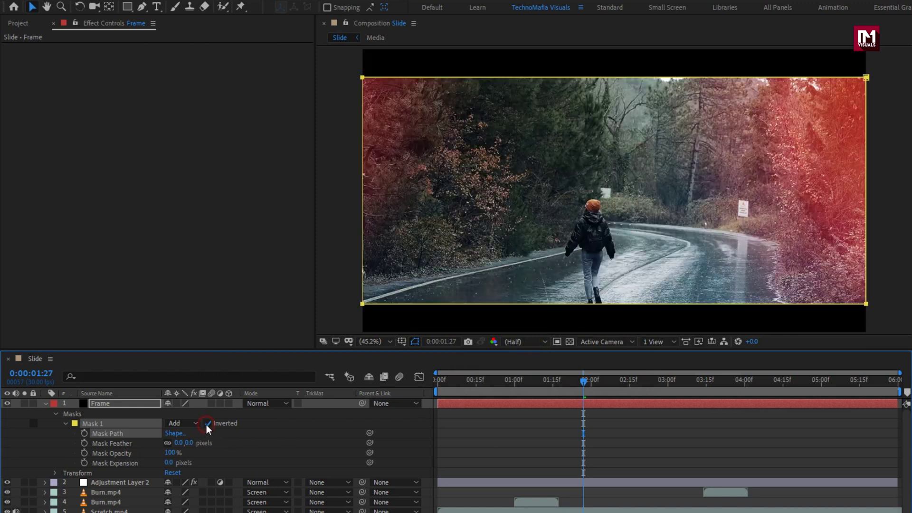
pyautogui.click(45, 404)
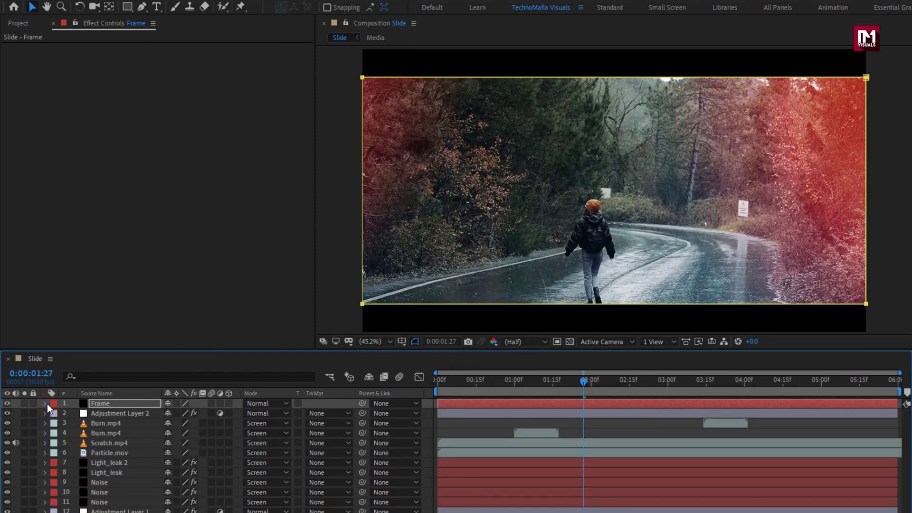
pyautogui.click(319, 400)
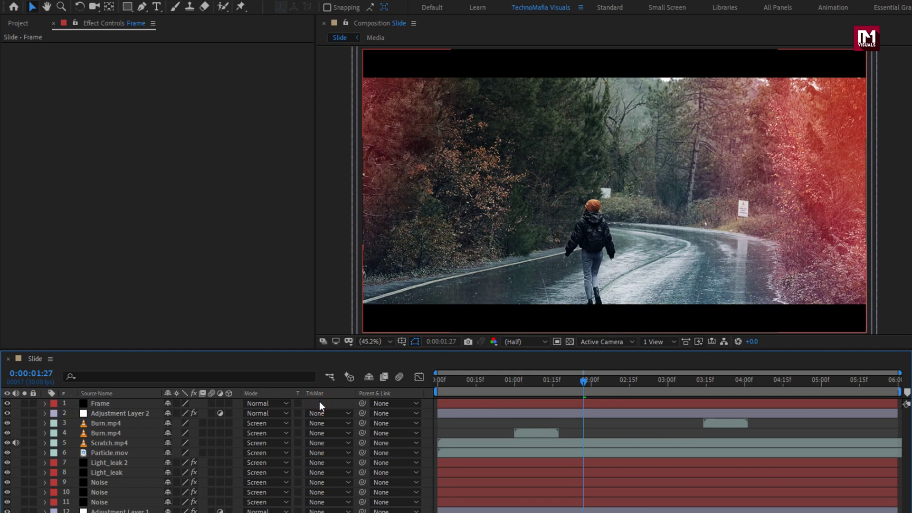
# Add Film Strip UP.png just below the Frame layer and align it to the composition's left and top edges
pyautogui.click(18, 24)
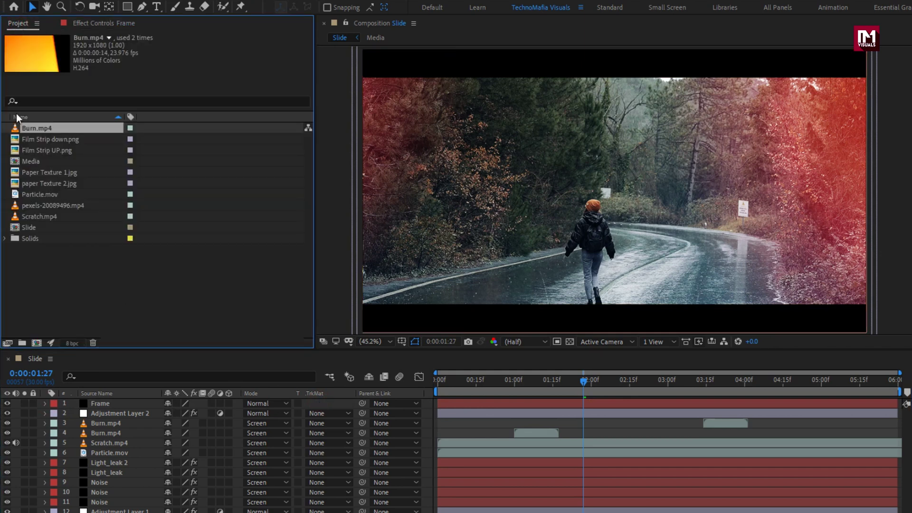
pyautogui.moveTo(47, 150); pyautogui.dragTo(124, 404)
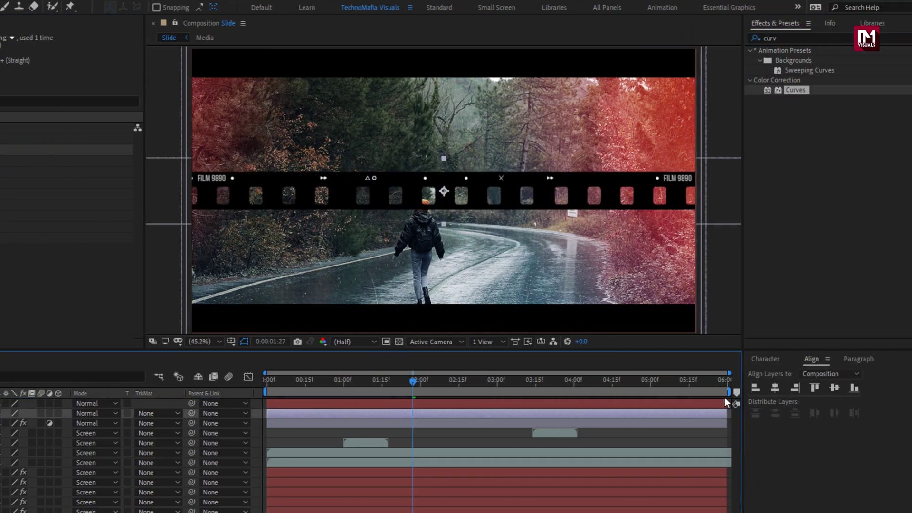
pyautogui.click(752, 388)
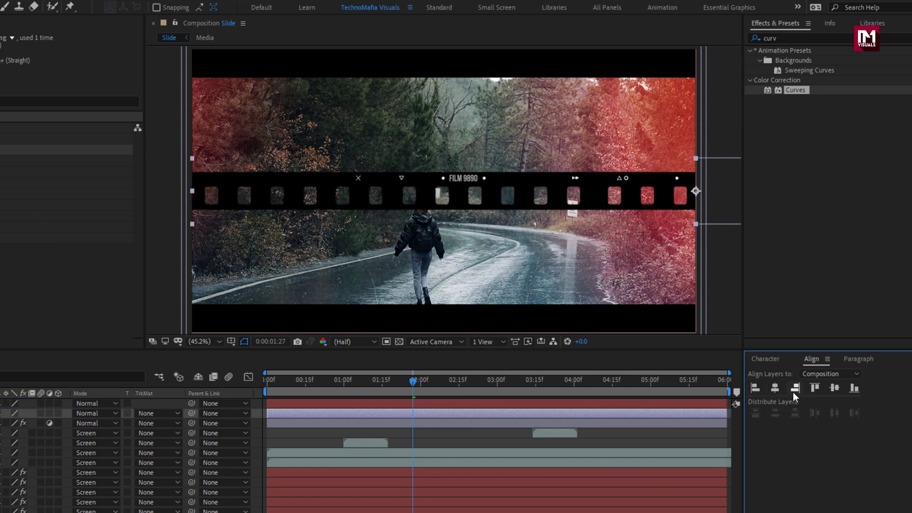
pyautogui.click(814, 390)
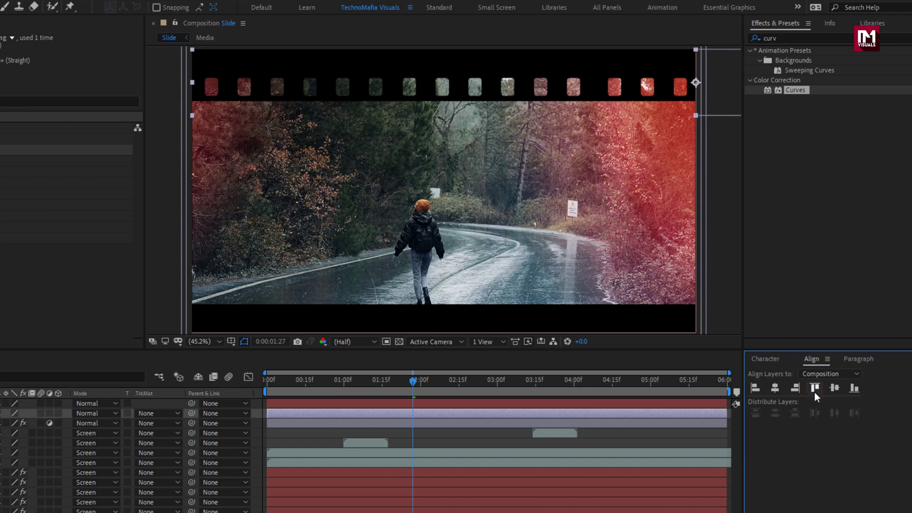
# Nudge the Film Strip UP.png layer down to a Y position of 180, so its lettering sits below the upper black bar
pyautogui.press('Return')
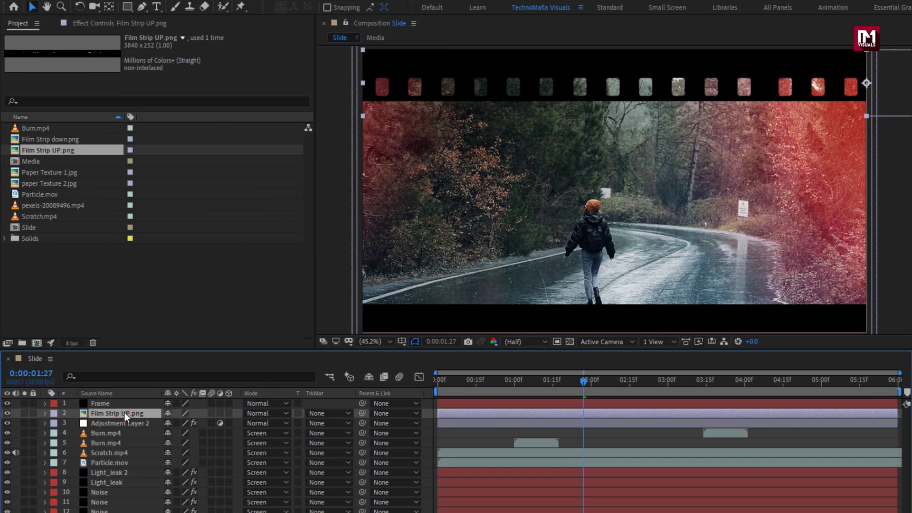
pyautogui.hotkey('shift', 'Down')
pyautogui.hotkey('shift', 'Down')
pyautogui.hotkey('shift', 'Down')
pyautogui.hotkey('shift', 'Down')
pyautogui.hotkey('shift', 'Down')
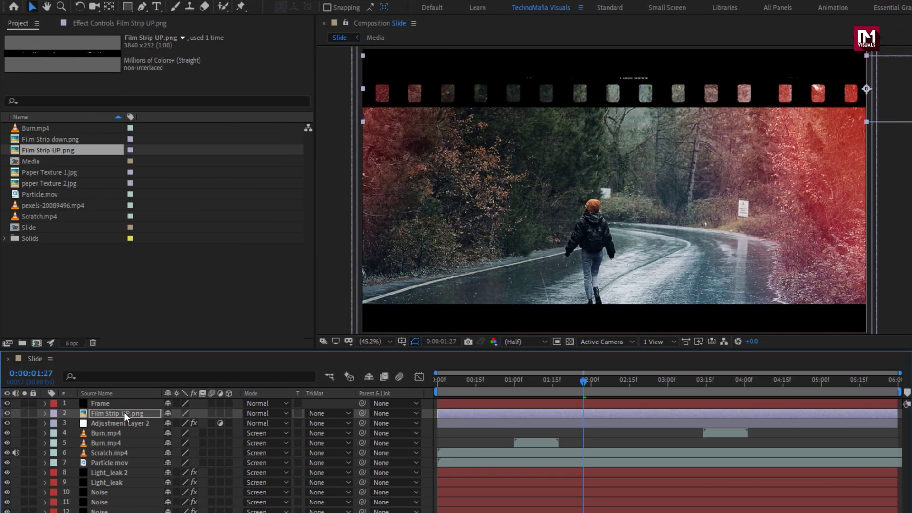
pyautogui.hotkey('shift', 'Down')
pyautogui.hotkey('shift', 'Down')
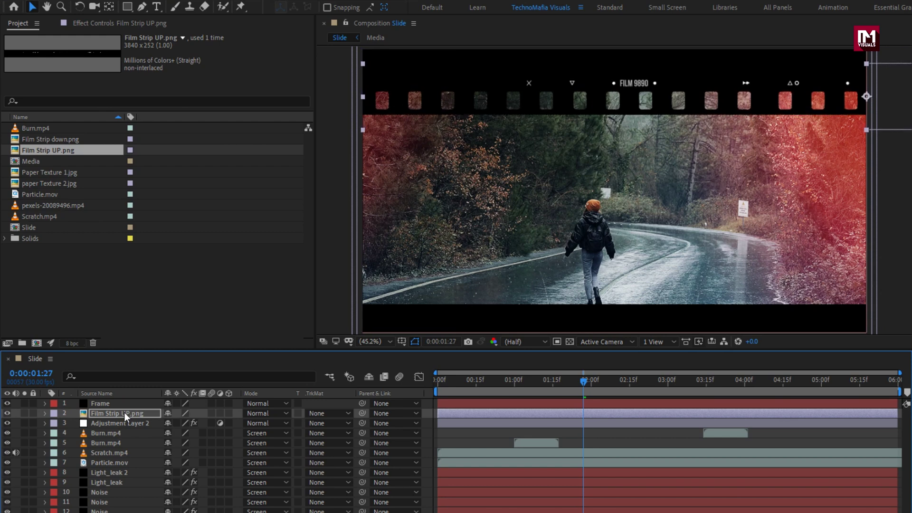
pyautogui.press('Up')
pyautogui.press('Up')
pyautogui.press('Up')
pyautogui.press('Up')
pyautogui.press('Up')
pyautogui.press('Up')
pyautogui.press('Up')
pyautogui.press('Up')
pyautogui.press('Down')
pyautogui.press('Down')
pyautogui.press('Up')
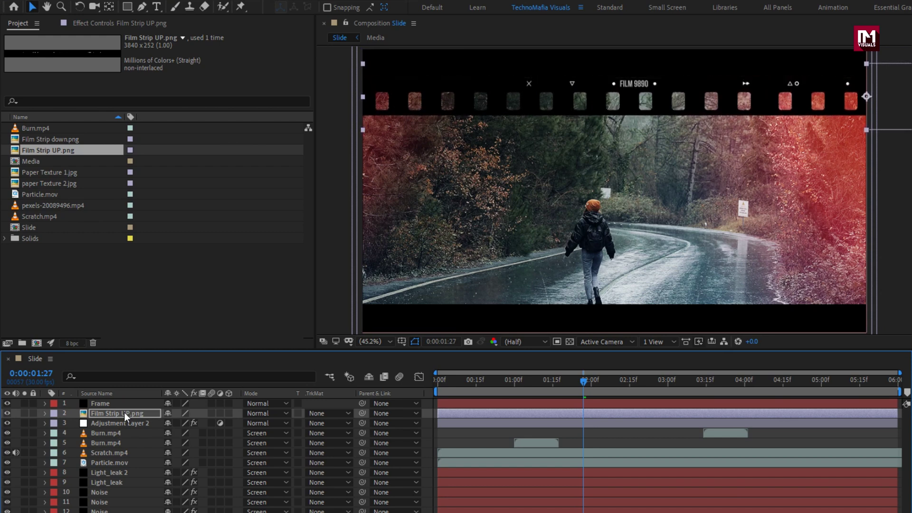
# Set a starting Position keyframe for the Film Strip UP.png layer at 0:00:00:00
pyautogui.click(436, 382)
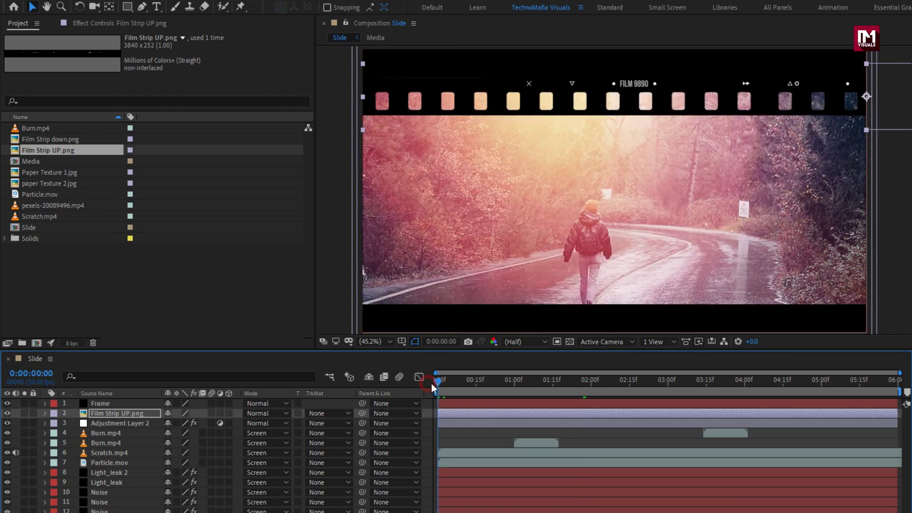
pyautogui.press('p')
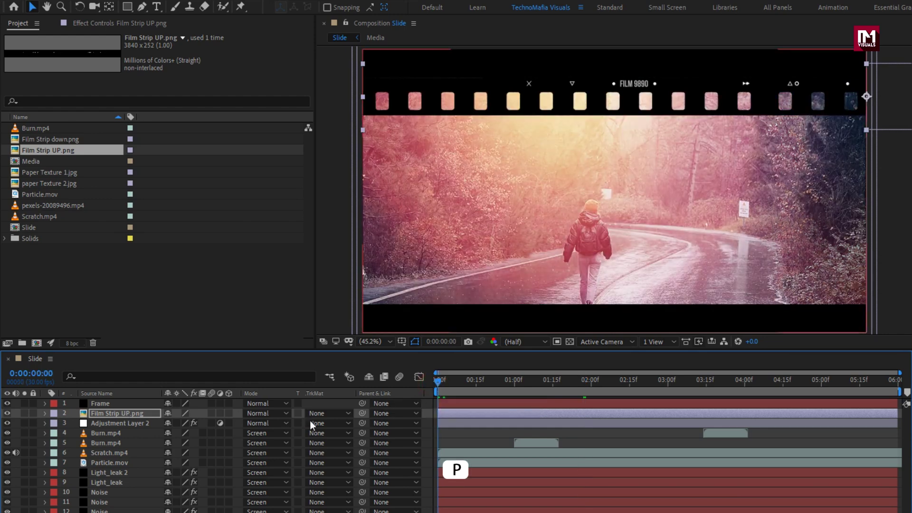
pyautogui.press('p')
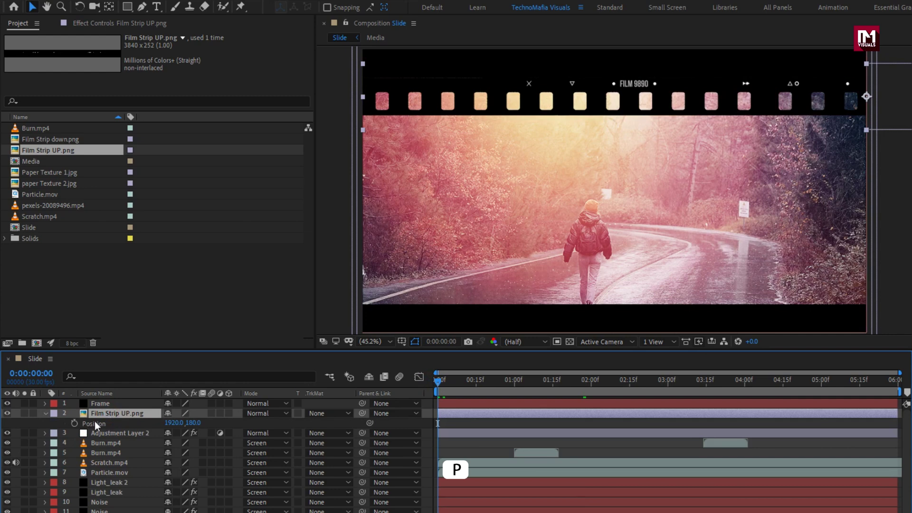
pyautogui.click(74, 423)
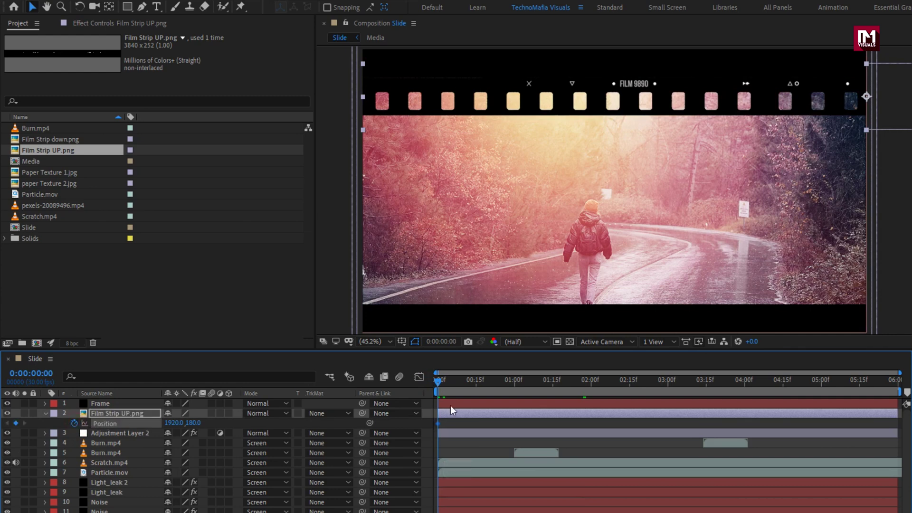
# Align the Film Strip UP.png layer to the composition's right edge at 0:00:05:29 to create its ending keyframe, and preview the movement
pyautogui.moveTo(502, 386); pyautogui.dragTo(897, 385)
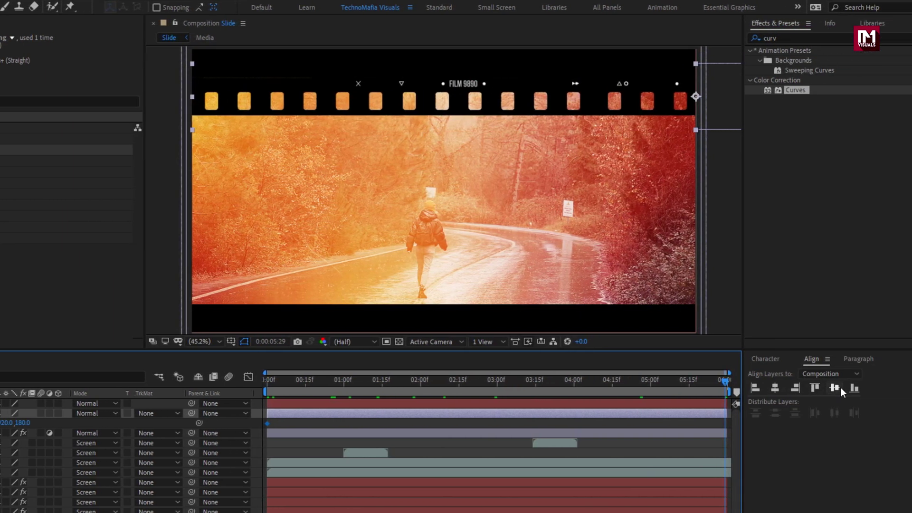
pyautogui.click(800, 388)
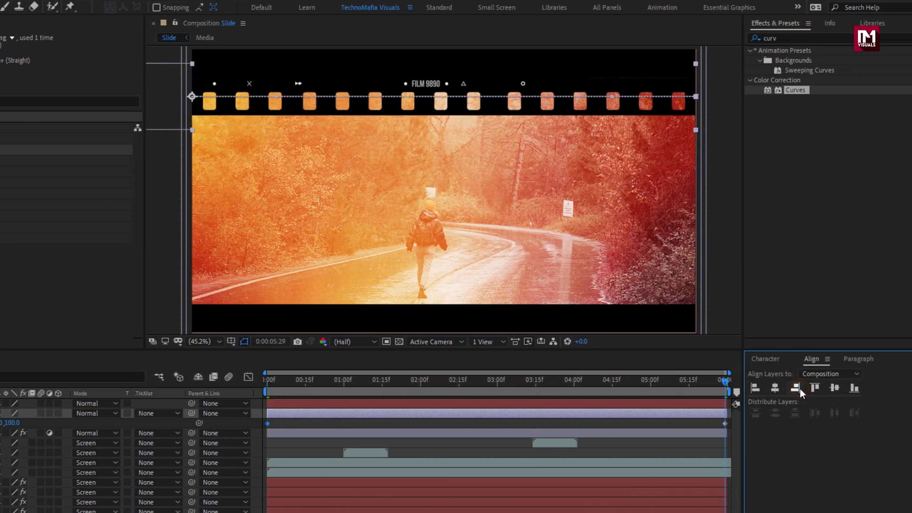
pyautogui.click(266, 380)
pyautogui.press('space')
pyautogui.moveTo(374, 384); pyautogui.dragTo(623, 384)
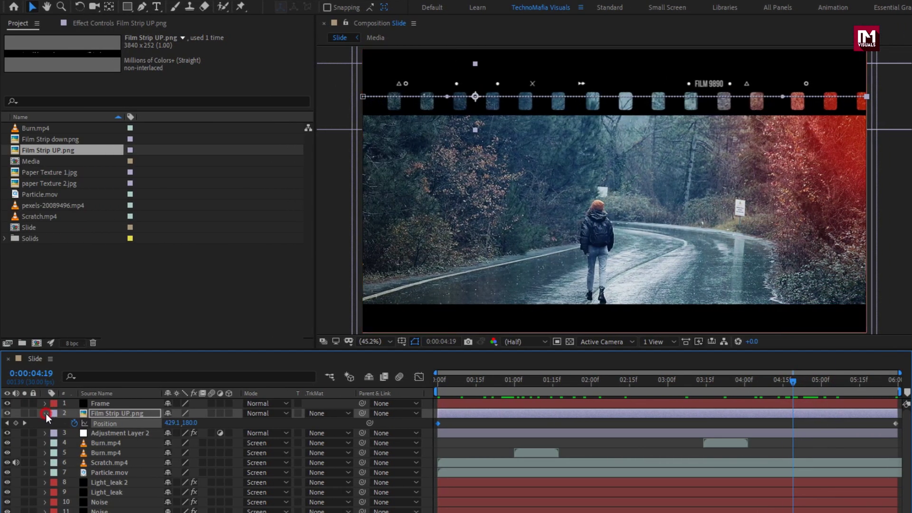
pyautogui.click(46, 413)
# Add Film Strip down.png just above the Film Strip UP.png layer, aligned to the composition's left edge with a Y position of 902
pyautogui.click(102, 414)
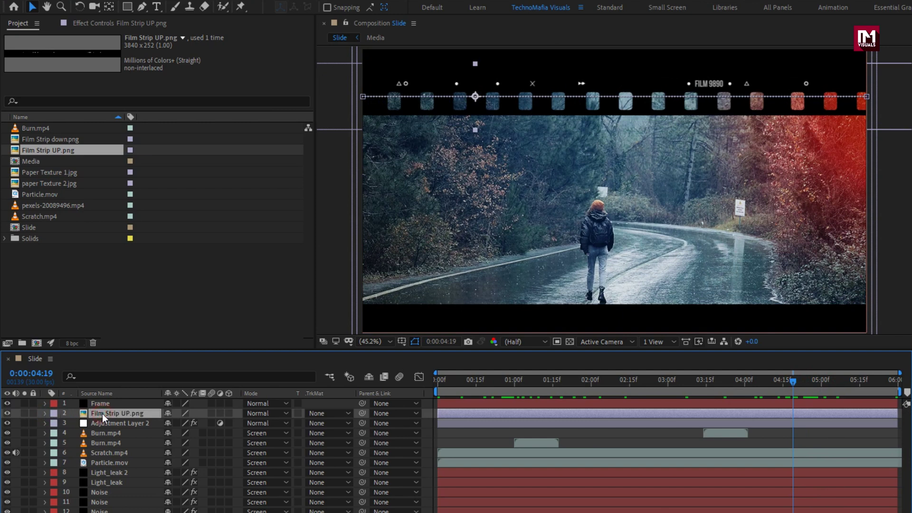
pyautogui.moveTo(50, 141); pyautogui.dragTo(148, 413)
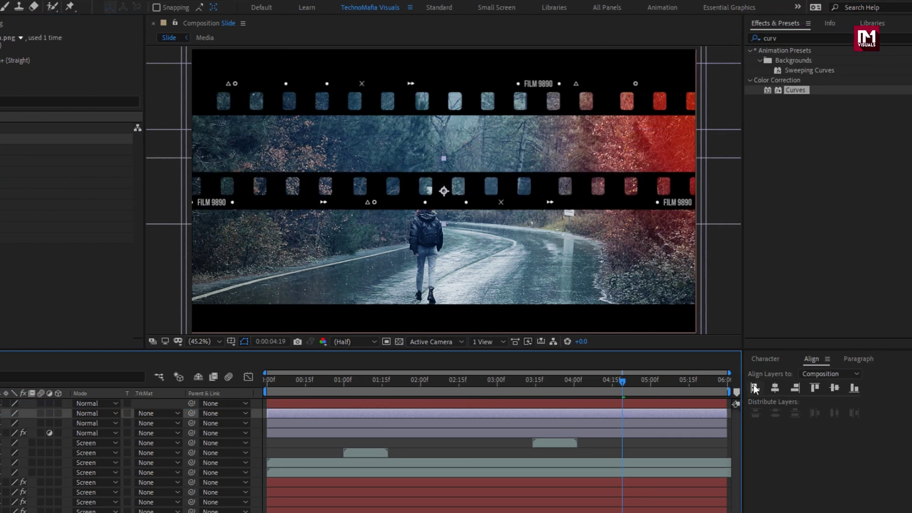
pyautogui.click(755, 388)
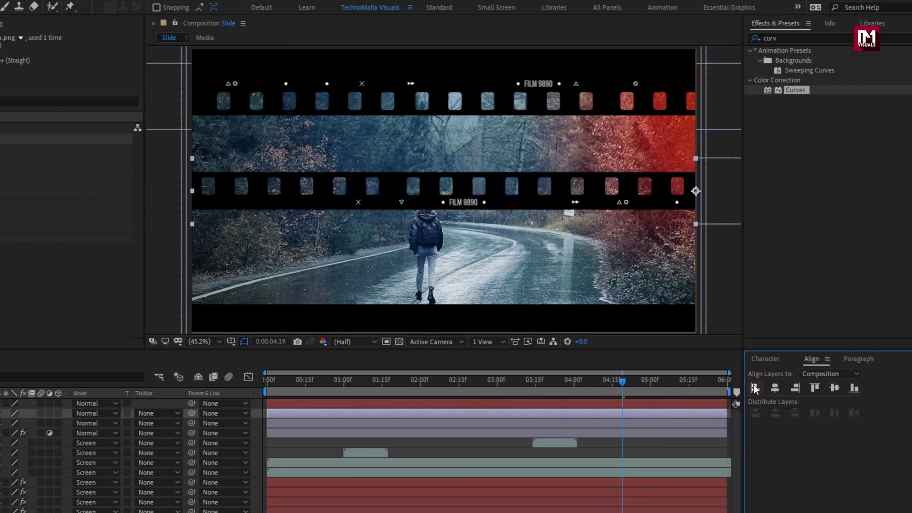
pyautogui.click(754, 388)
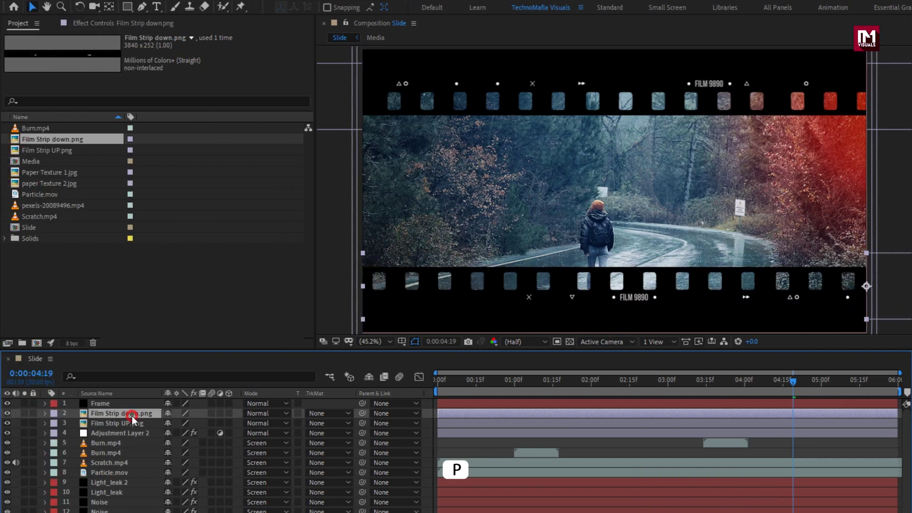
# Keyframe Film Strip down.png's Position at 0:00:00:00, and align the layer to the composition's right edge at 0:00:05:29
pyautogui.press('p')
pyautogui.moveTo(439, 381); pyautogui.dragTo(424, 383)
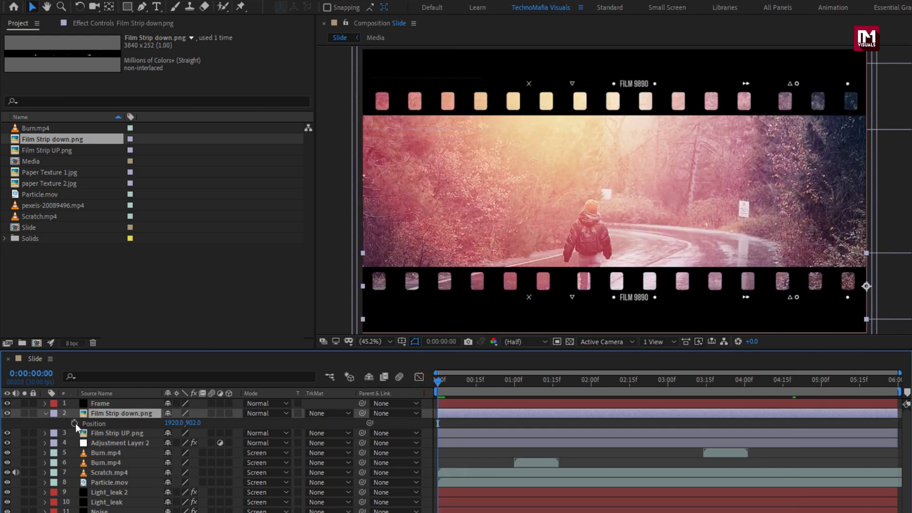
pyautogui.click(74, 423)
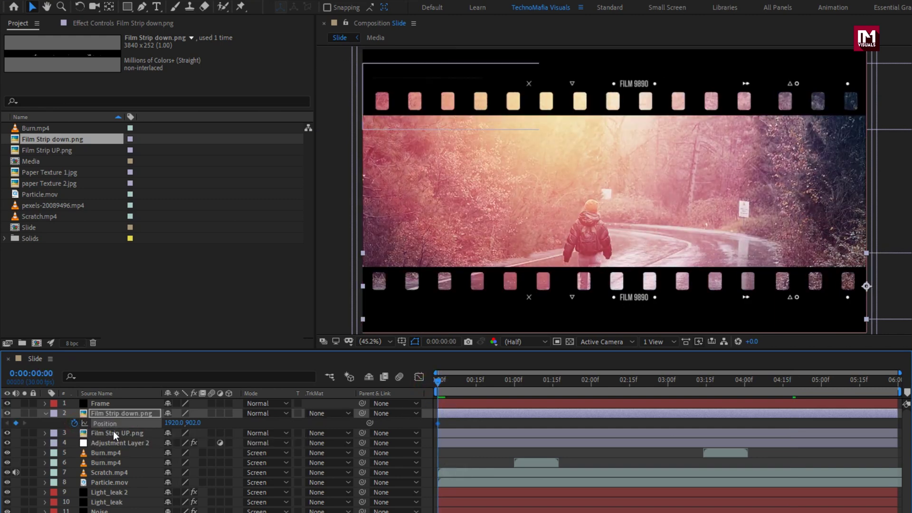
pyautogui.moveTo(897, 382); pyautogui.dragTo(902, 380)
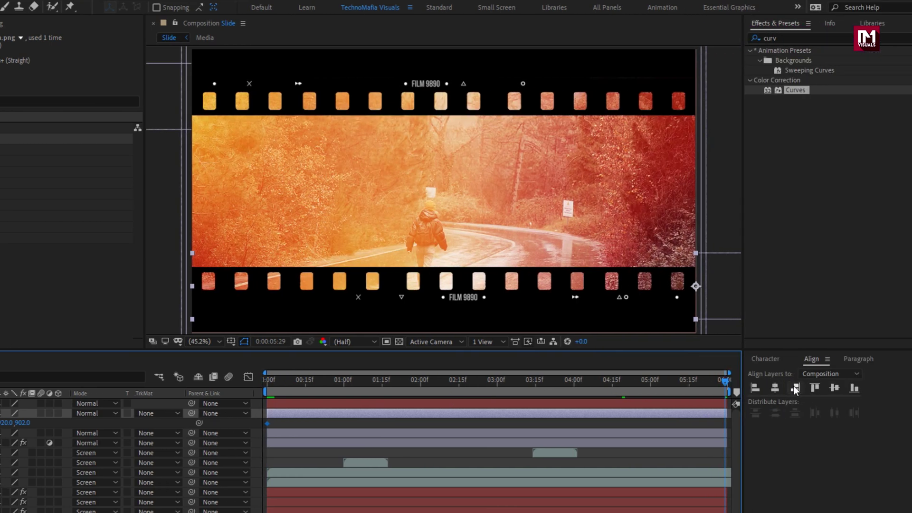
pyautogui.click(793, 386)
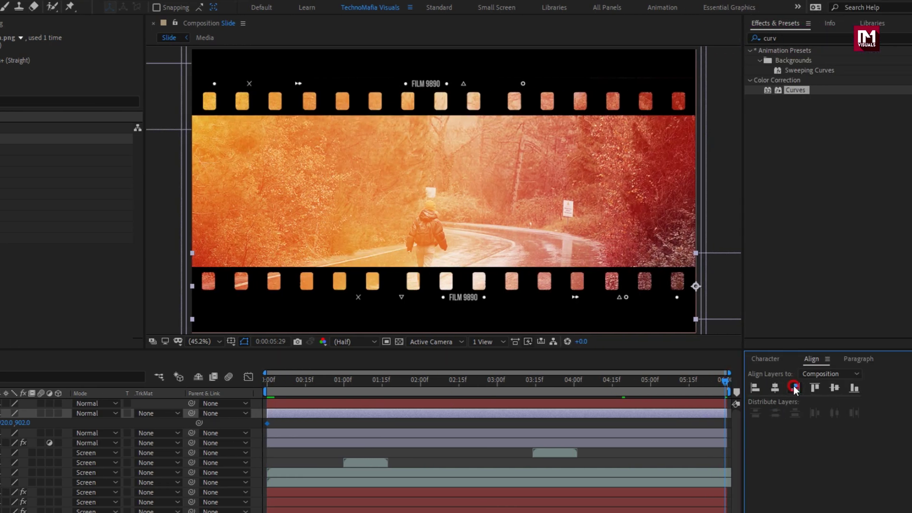
# Reverse Film Strip down.png's movement by aligning it to the composition's right edge at 0:00:00:00 and left edge at 0:00:05:29
pyautogui.moveTo(683, 381); pyautogui.dragTo(263, 386)
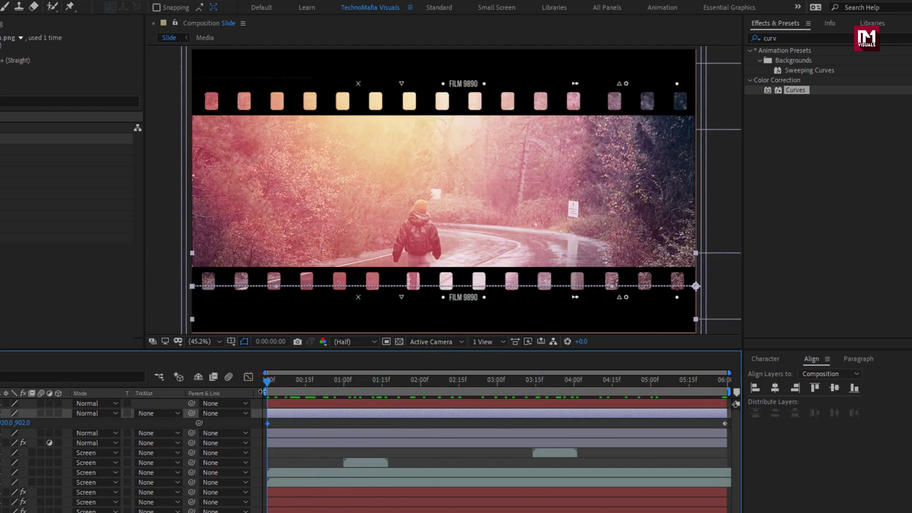
pyautogui.click(801, 389)
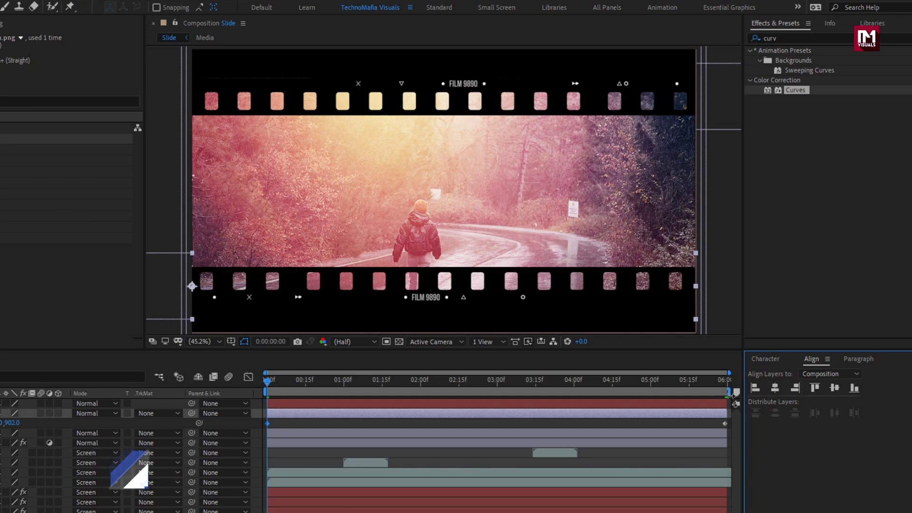
pyautogui.moveTo(722, 384); pyautogui.dragTo(728, 383)
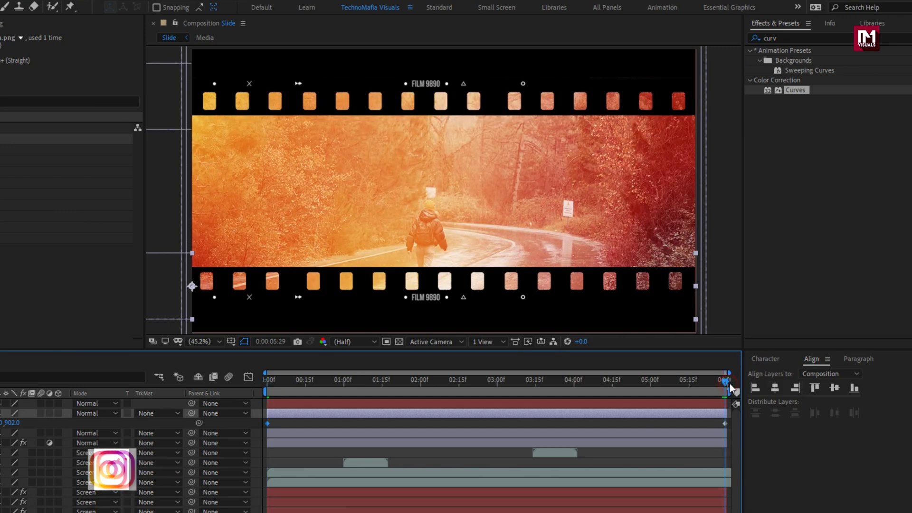
pyautogui.click(754, 387)
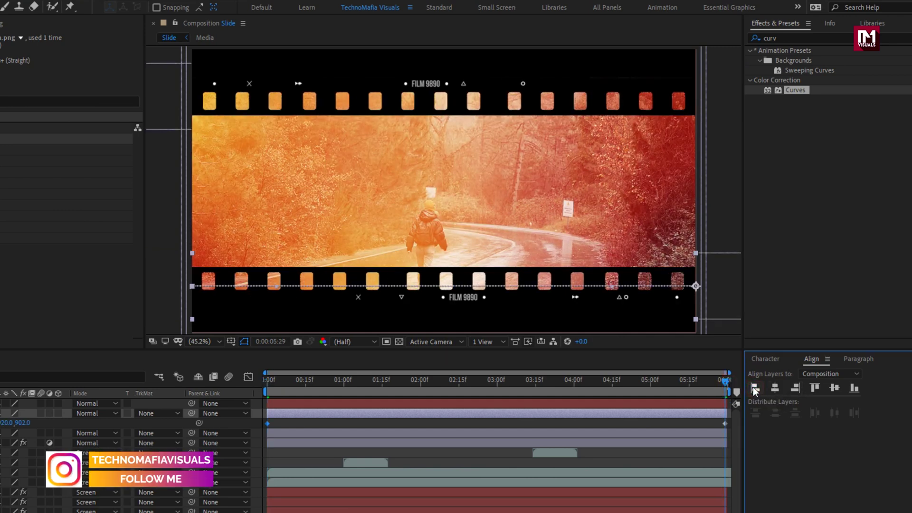
pyautogui.click(269, 381)
pyautogui.moveTo(452, 381); pyautogui.dragTo(550, 388)
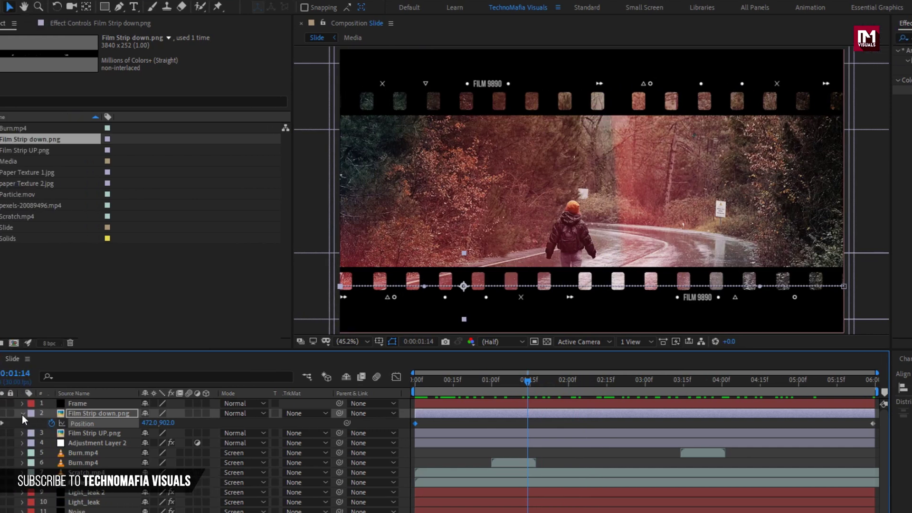
pyautogui.click(45, 413)
# Move both film strip layers together to just below Paper Texture 1.jpg and above Media, and preview the composition from the start
pyautogui.click(98, 425)
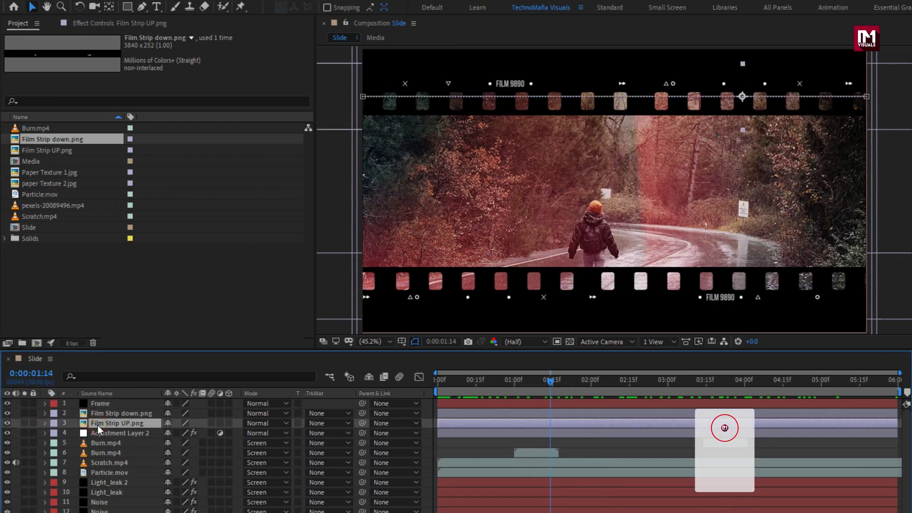
pyautogui.keyDown('ctrl'); pyautogui.click(99, 417); pyautogui.keyUp('ctrl')
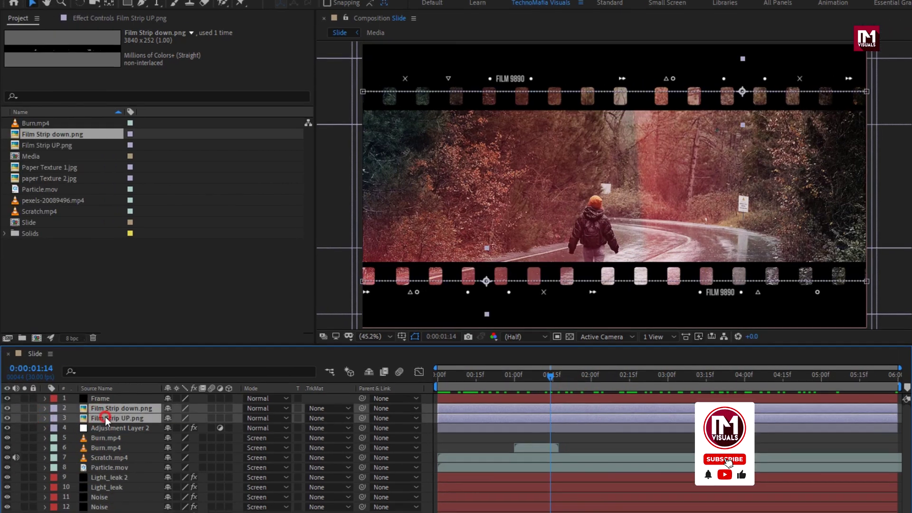
pyautogui.moveTo(104, 421); pyautogui.dragTo(108, 492)
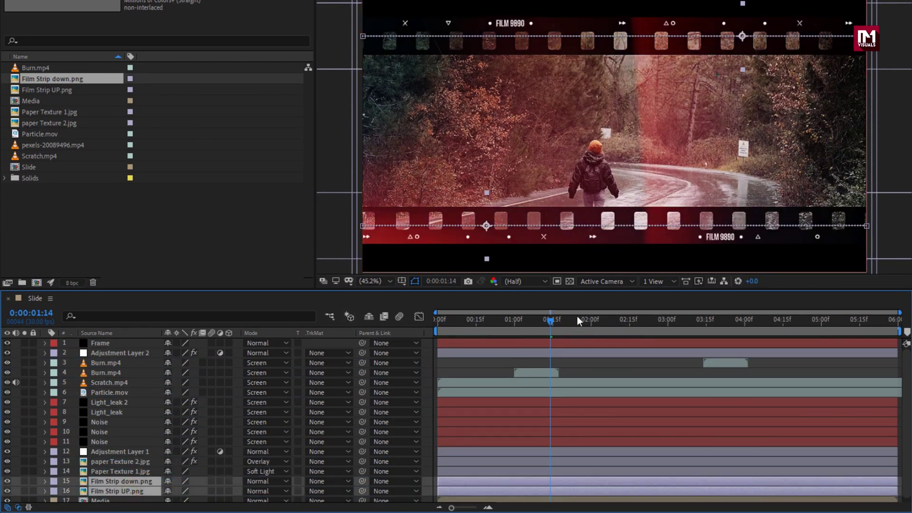
pyautogui.moveTo(591, 323); pyautogui.dragTo(623, 323)
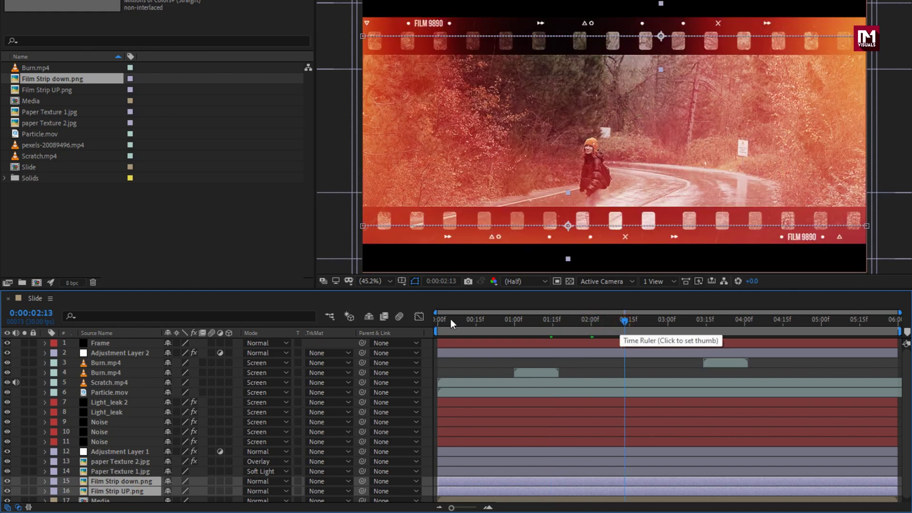
pyautogui.moveTo(454, 320); pyautogui.dragTo(426, 328)
pyautogui.press('space')
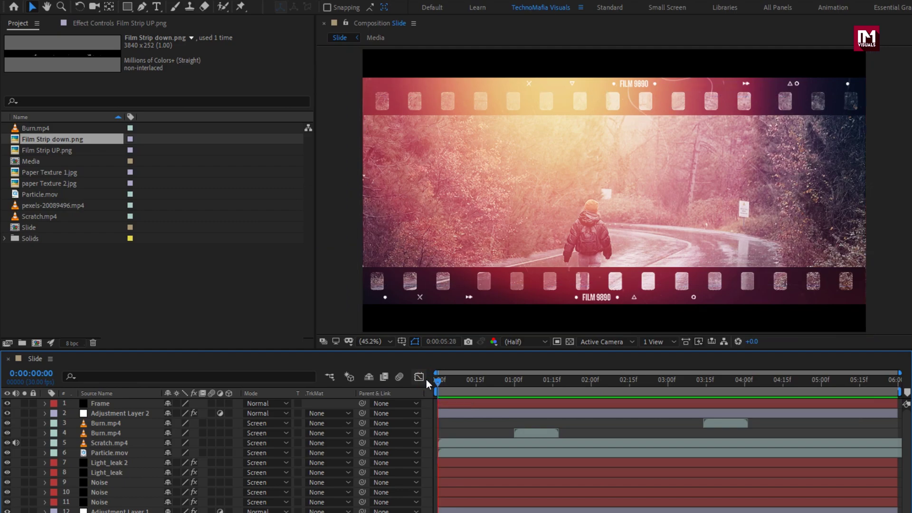